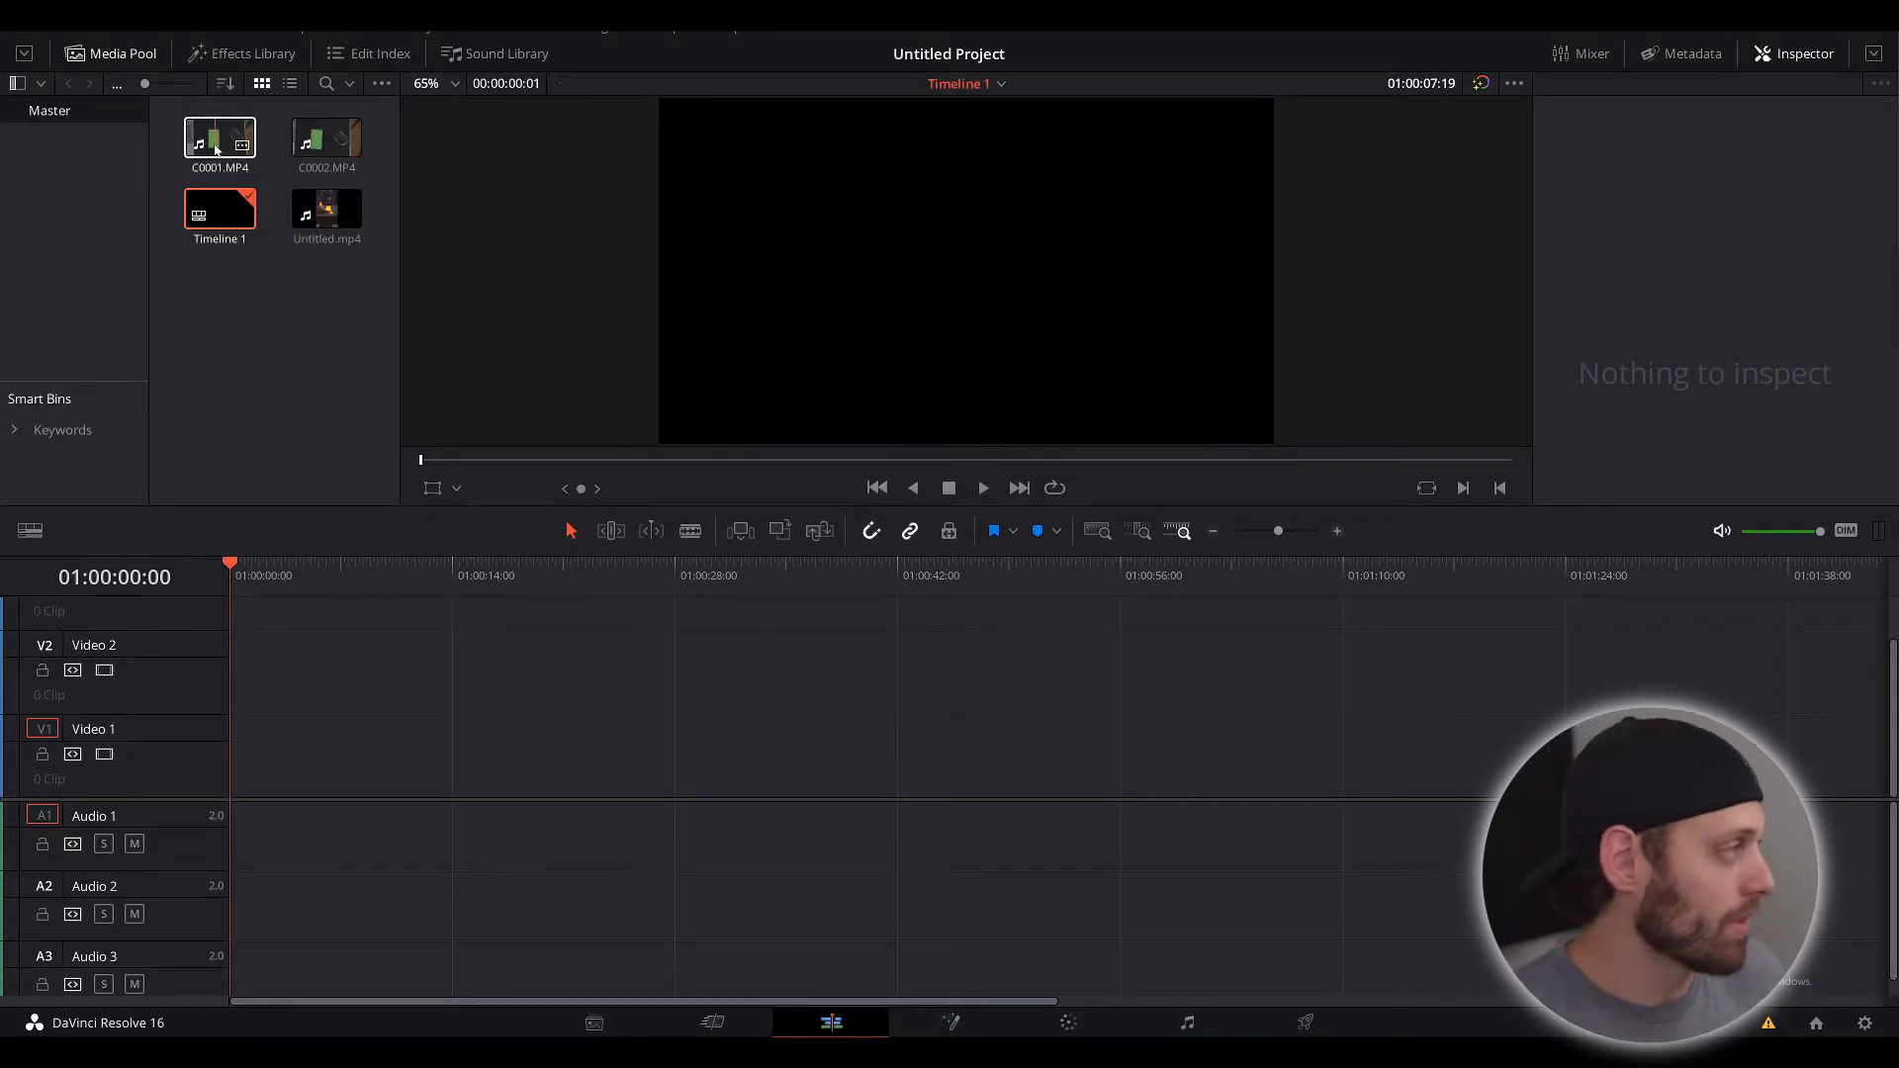
Step: Place C0001.MP4 near the start of Video 1 and park the playhead on the phone shot at 01:00:05:12
left_click_drag(217, 149, 241, 744)
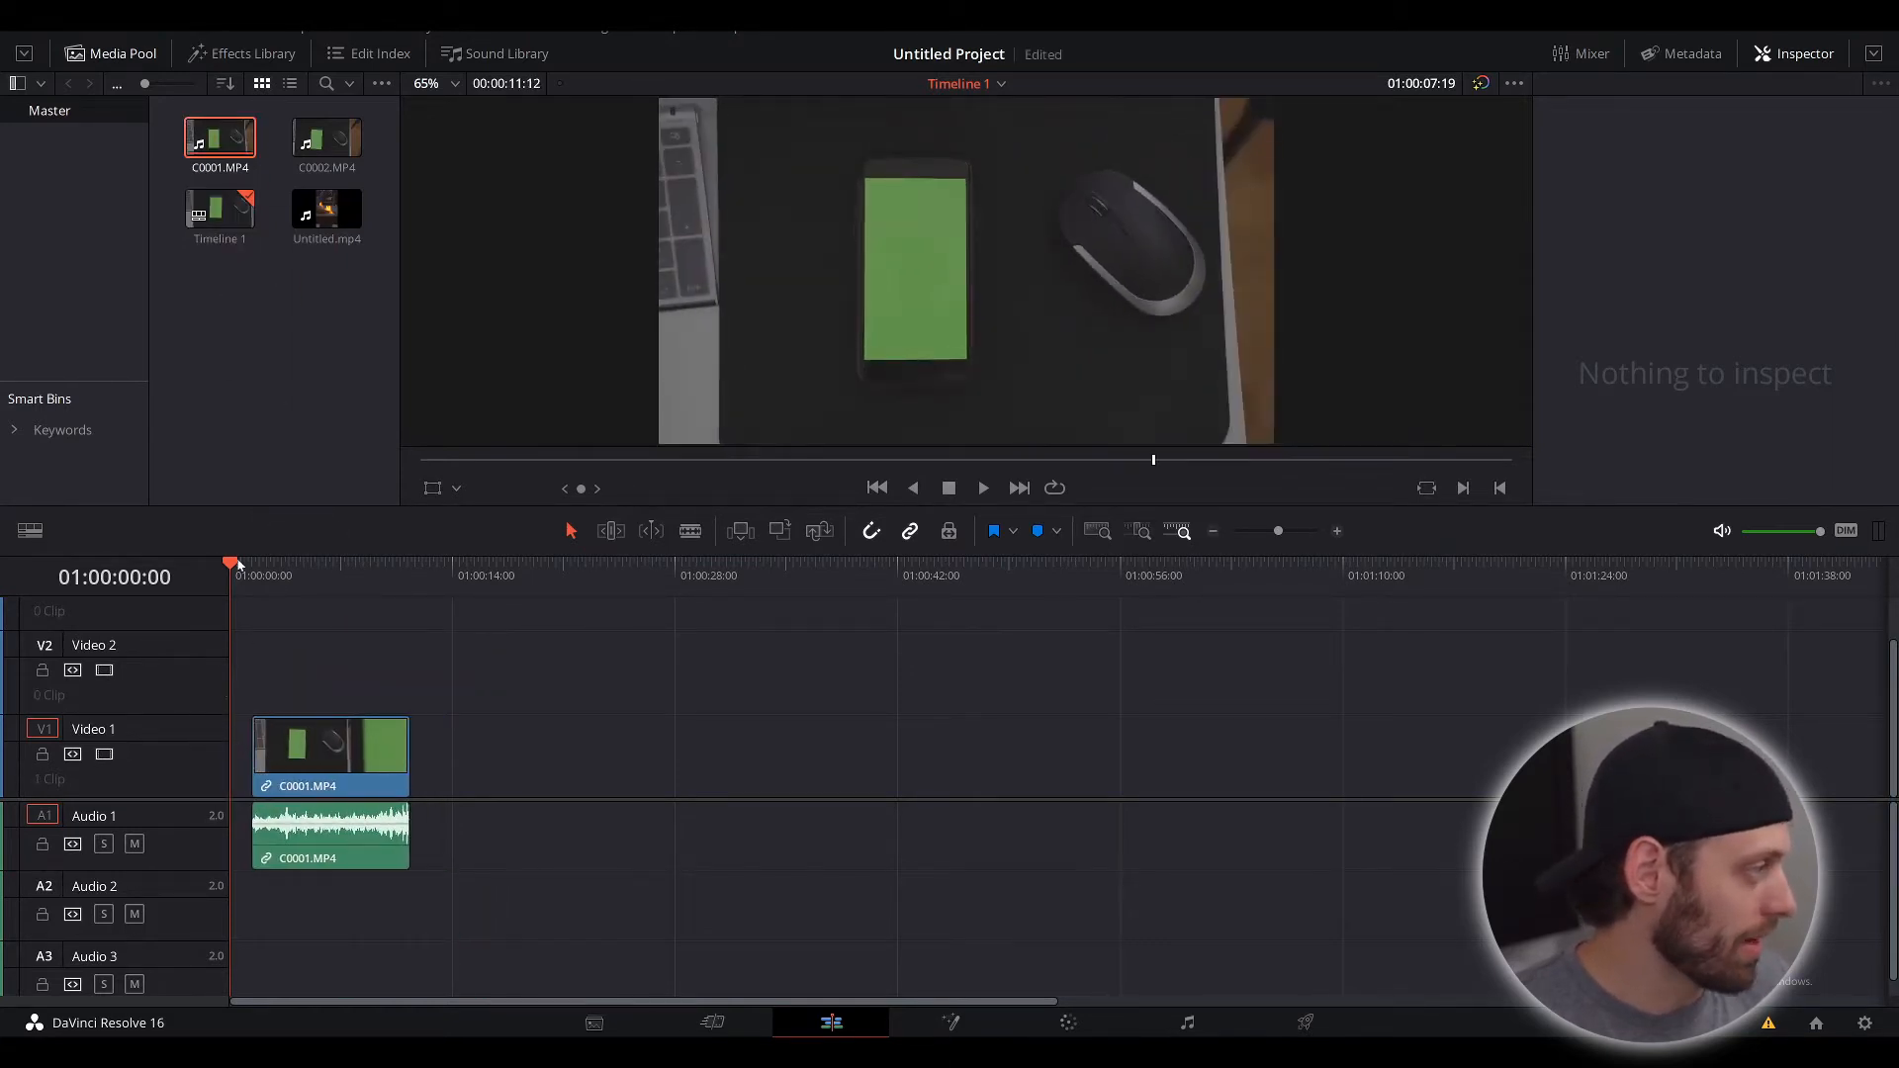
left_click_drag(239, 566, 358, 657)
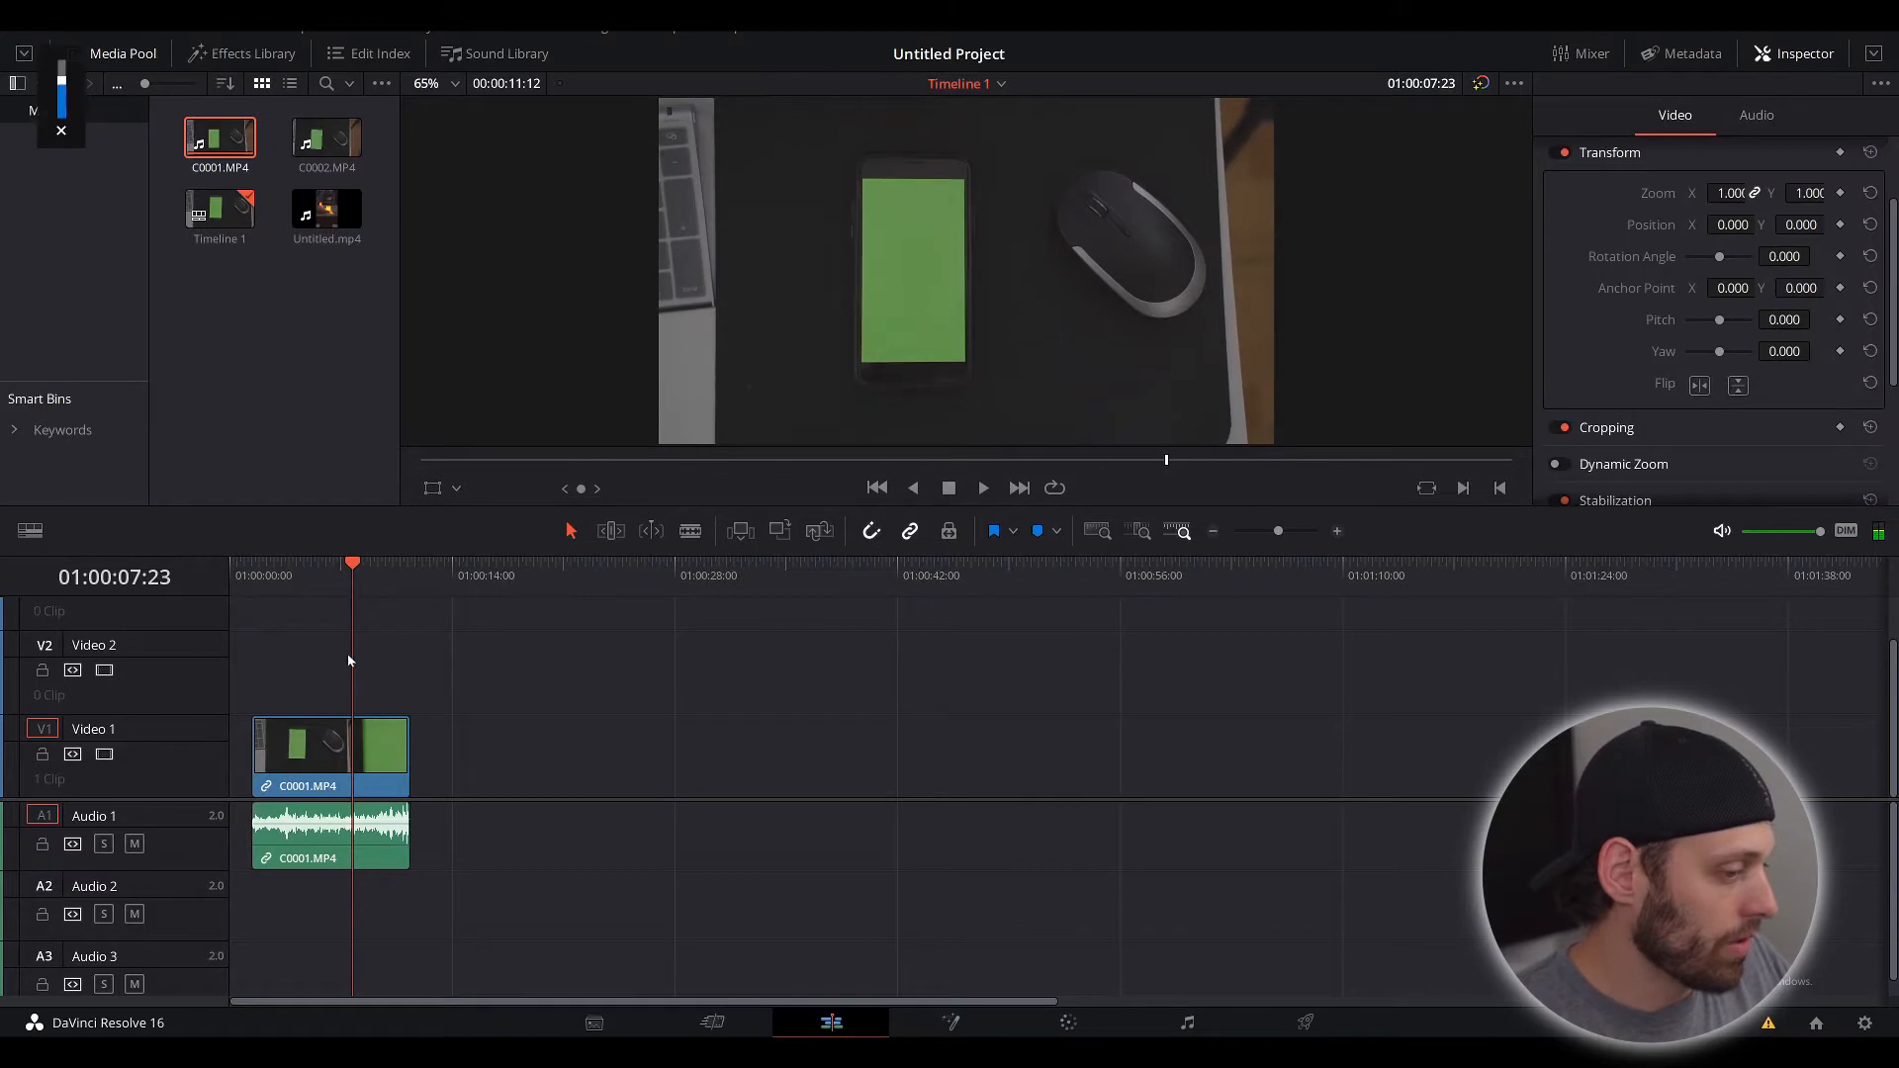
left_click(378, 751)
left_click(298, 759)
left_click_drag(354, 569, 316, 562)
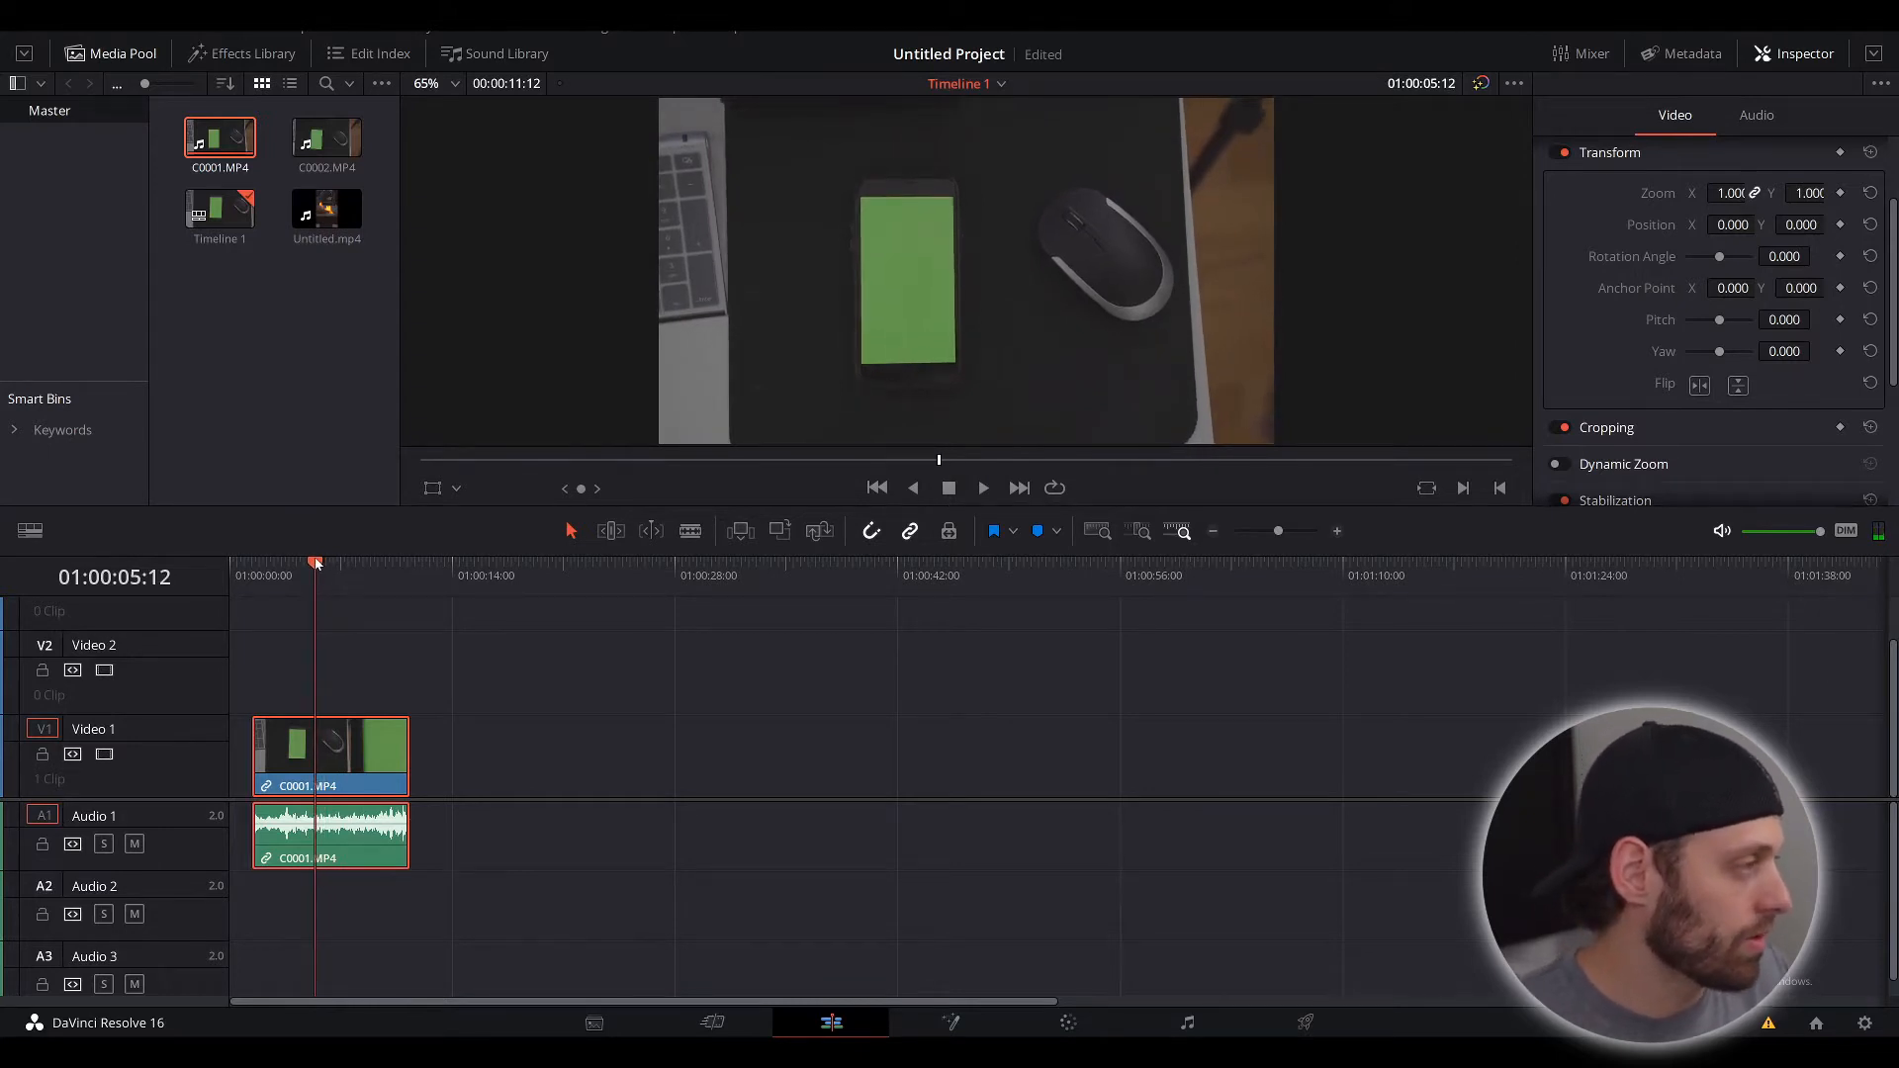
Step: Turn the C0001.MP4 clip into a freeze frame at the playhead and extend it to about 94 seconds
key("shift+r")
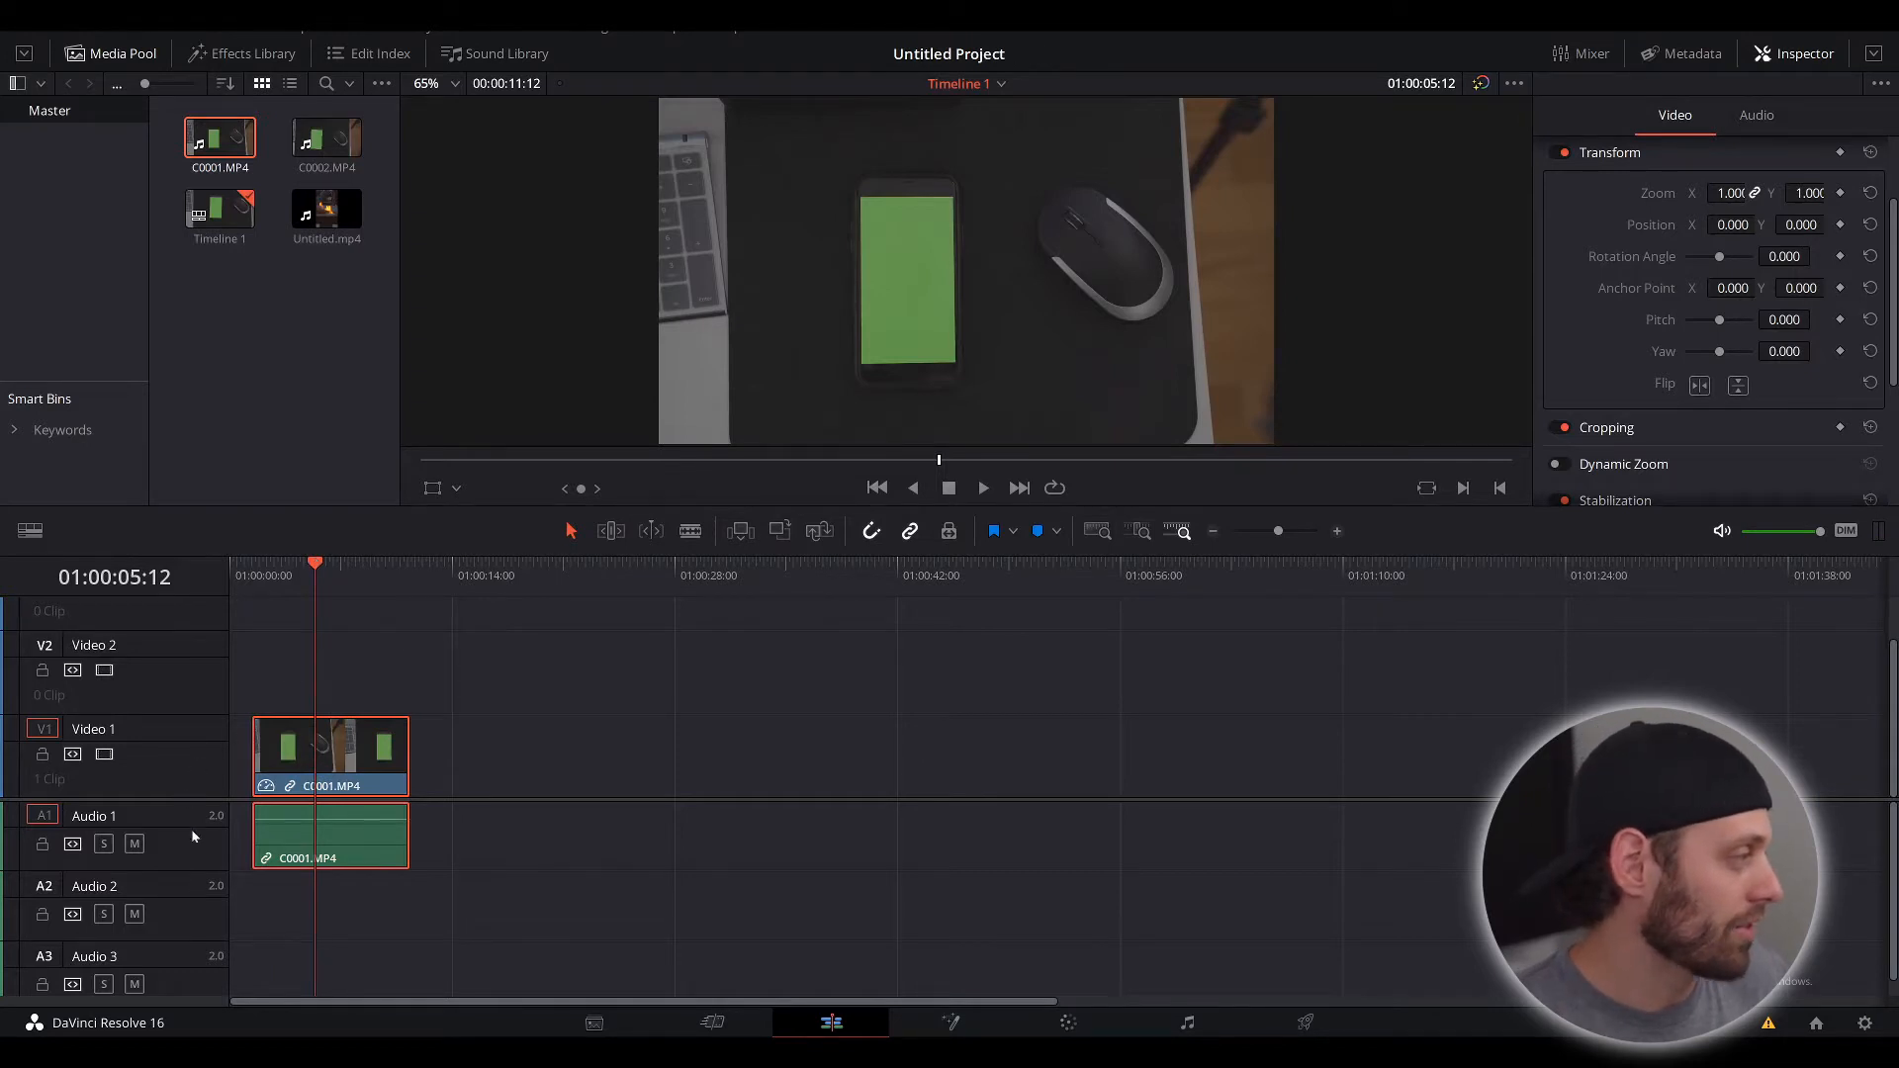
mouse_move(303, 566)
left_mouse_down()
mouse_move(277, 566)
mouse_move(344, 566)
mouse_move(273, 583)
mouse_move(366, 601)
mouse_move(305, 589)
left_mouse_up()
left_click_drag(407, 751, 1741, 752)
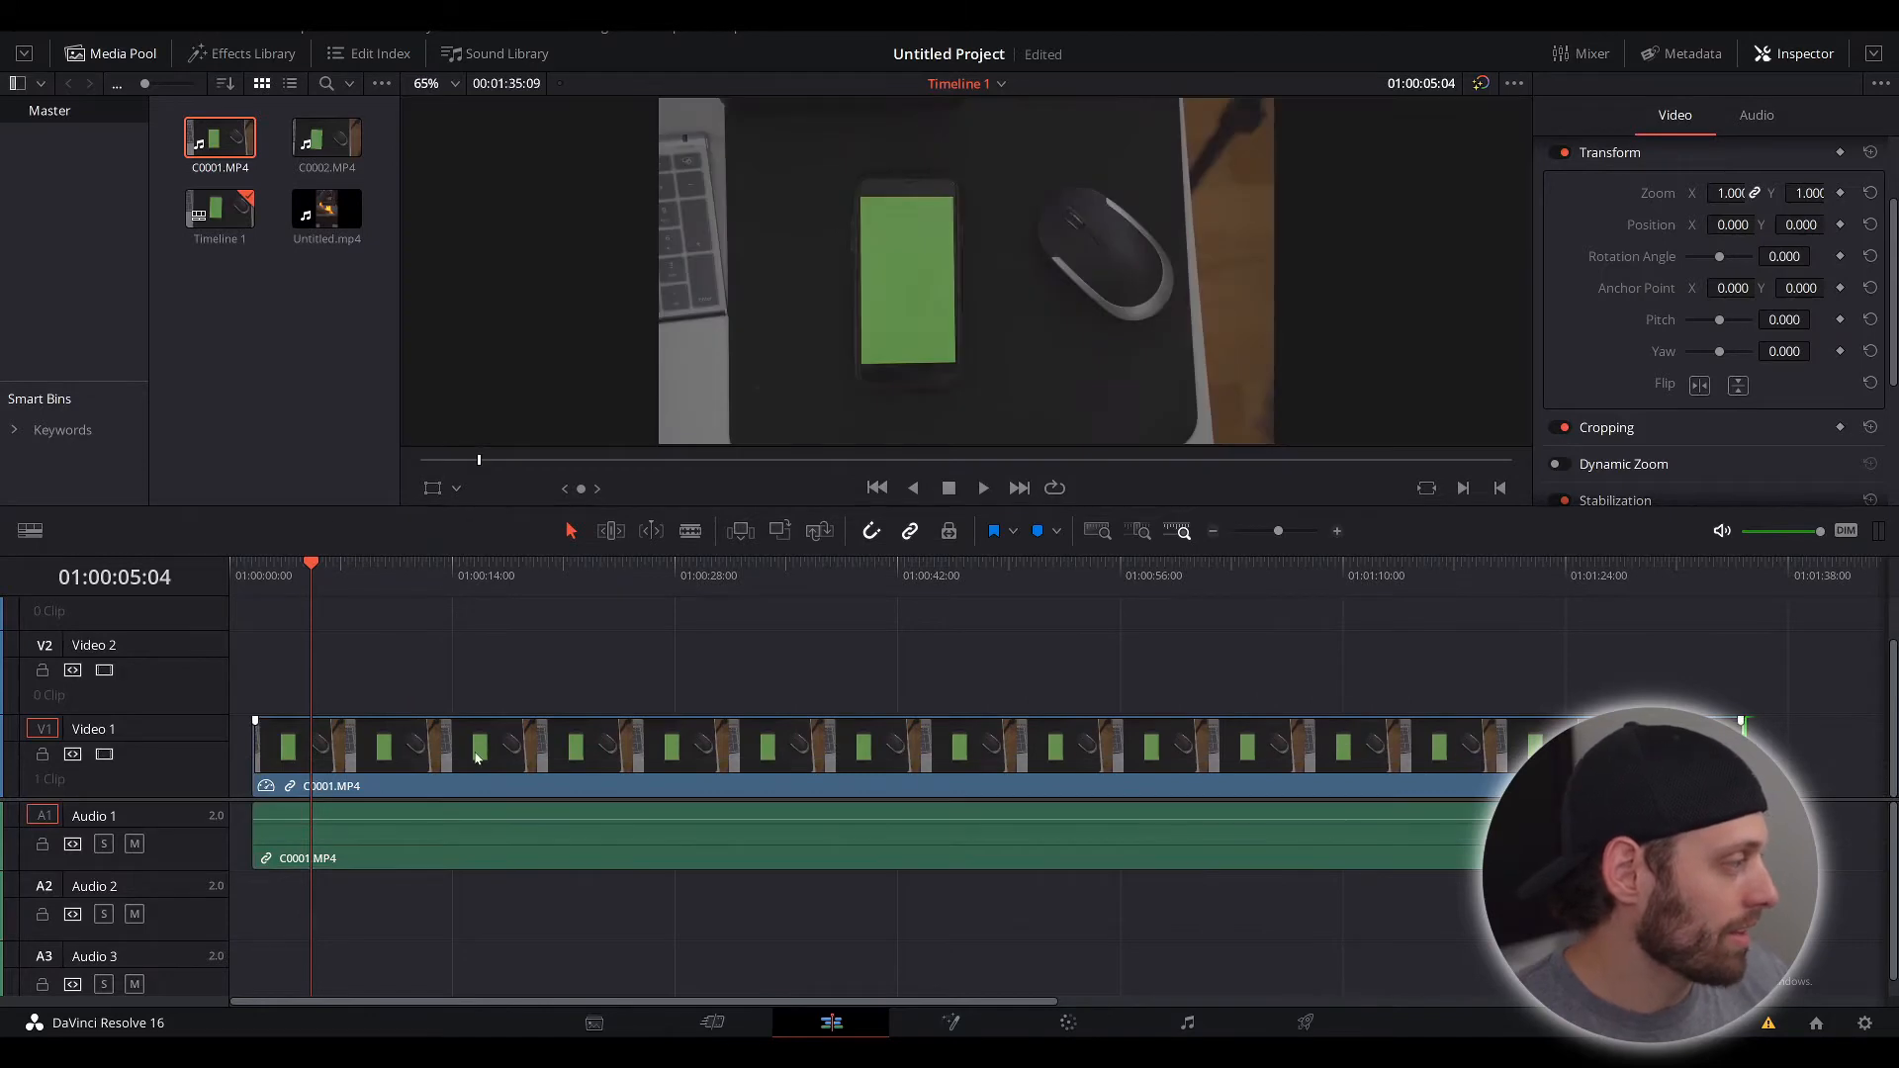
Step: Move the frozen clip to the start of Video 2 and place Untitled.mp4 beneath it at the start of Video 1
left_click_drag(475, 758, 461, 699)
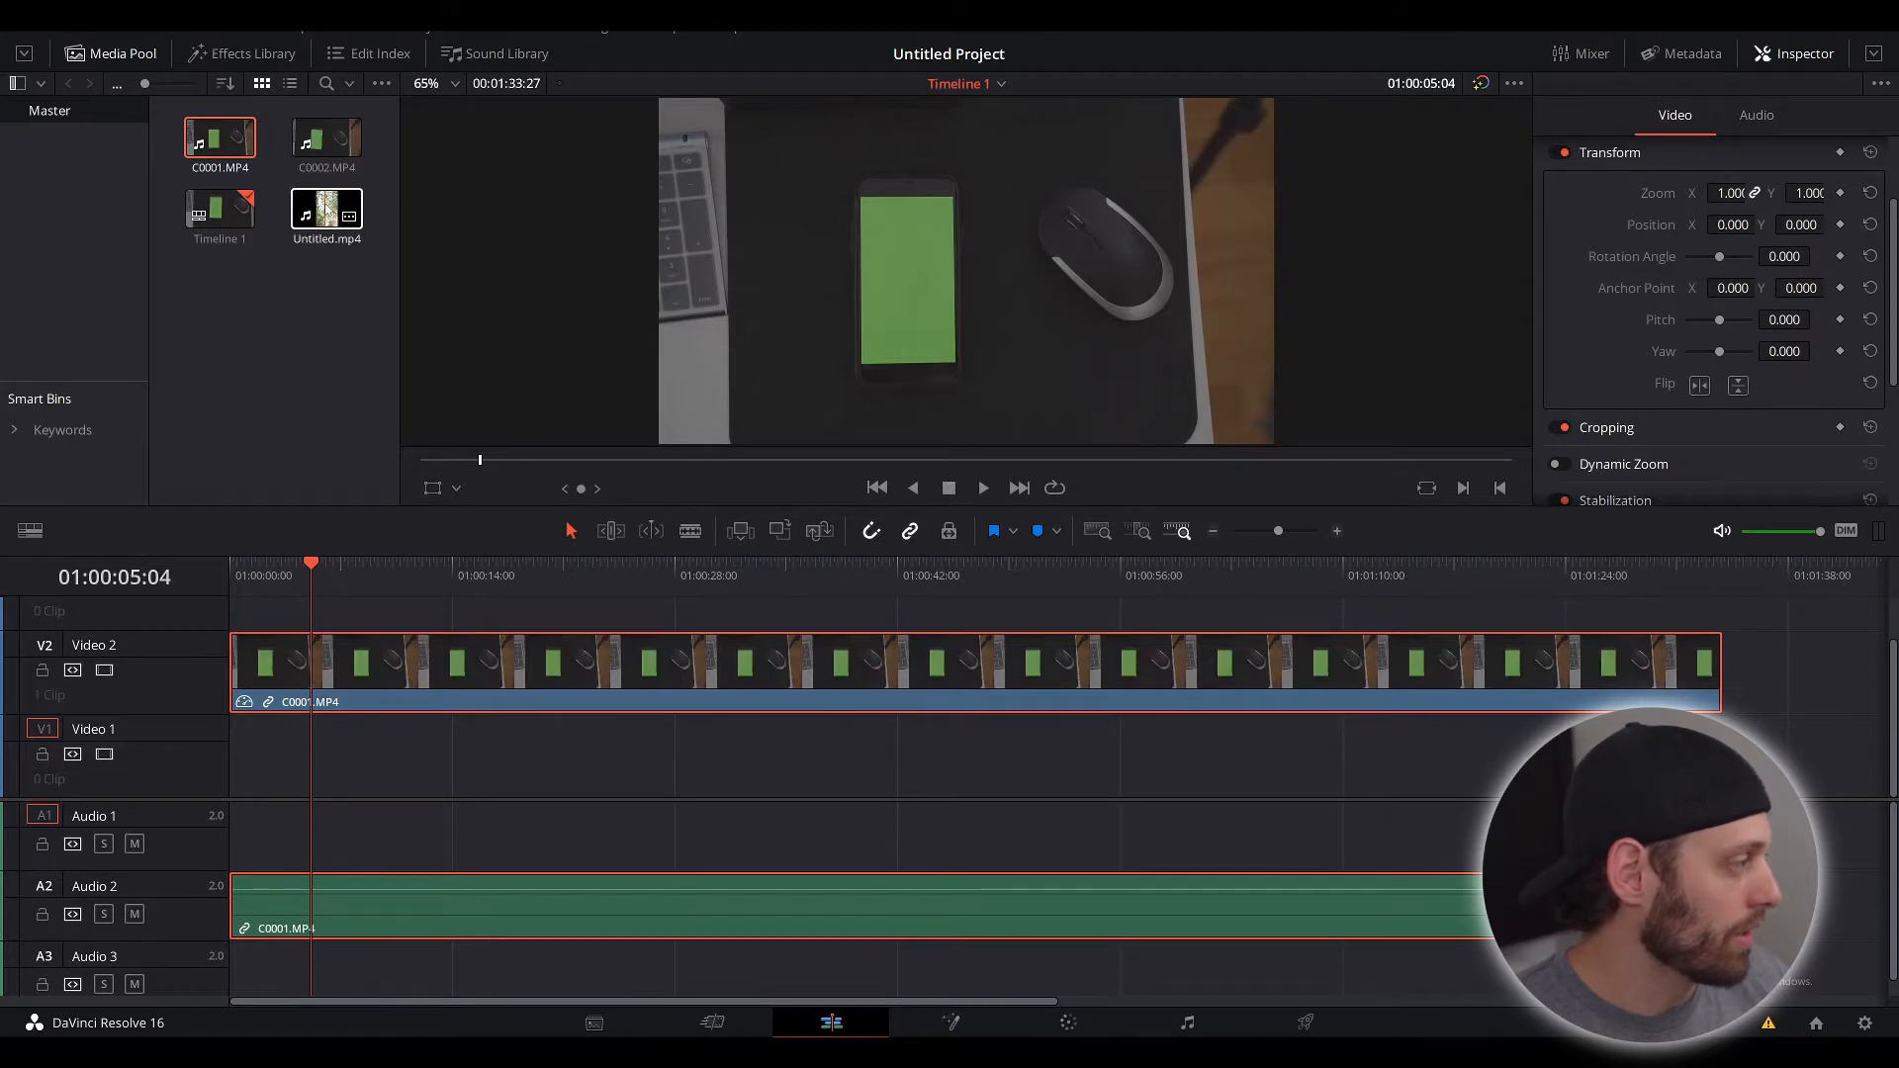
left_click_drag(333, 210, 249, 769)
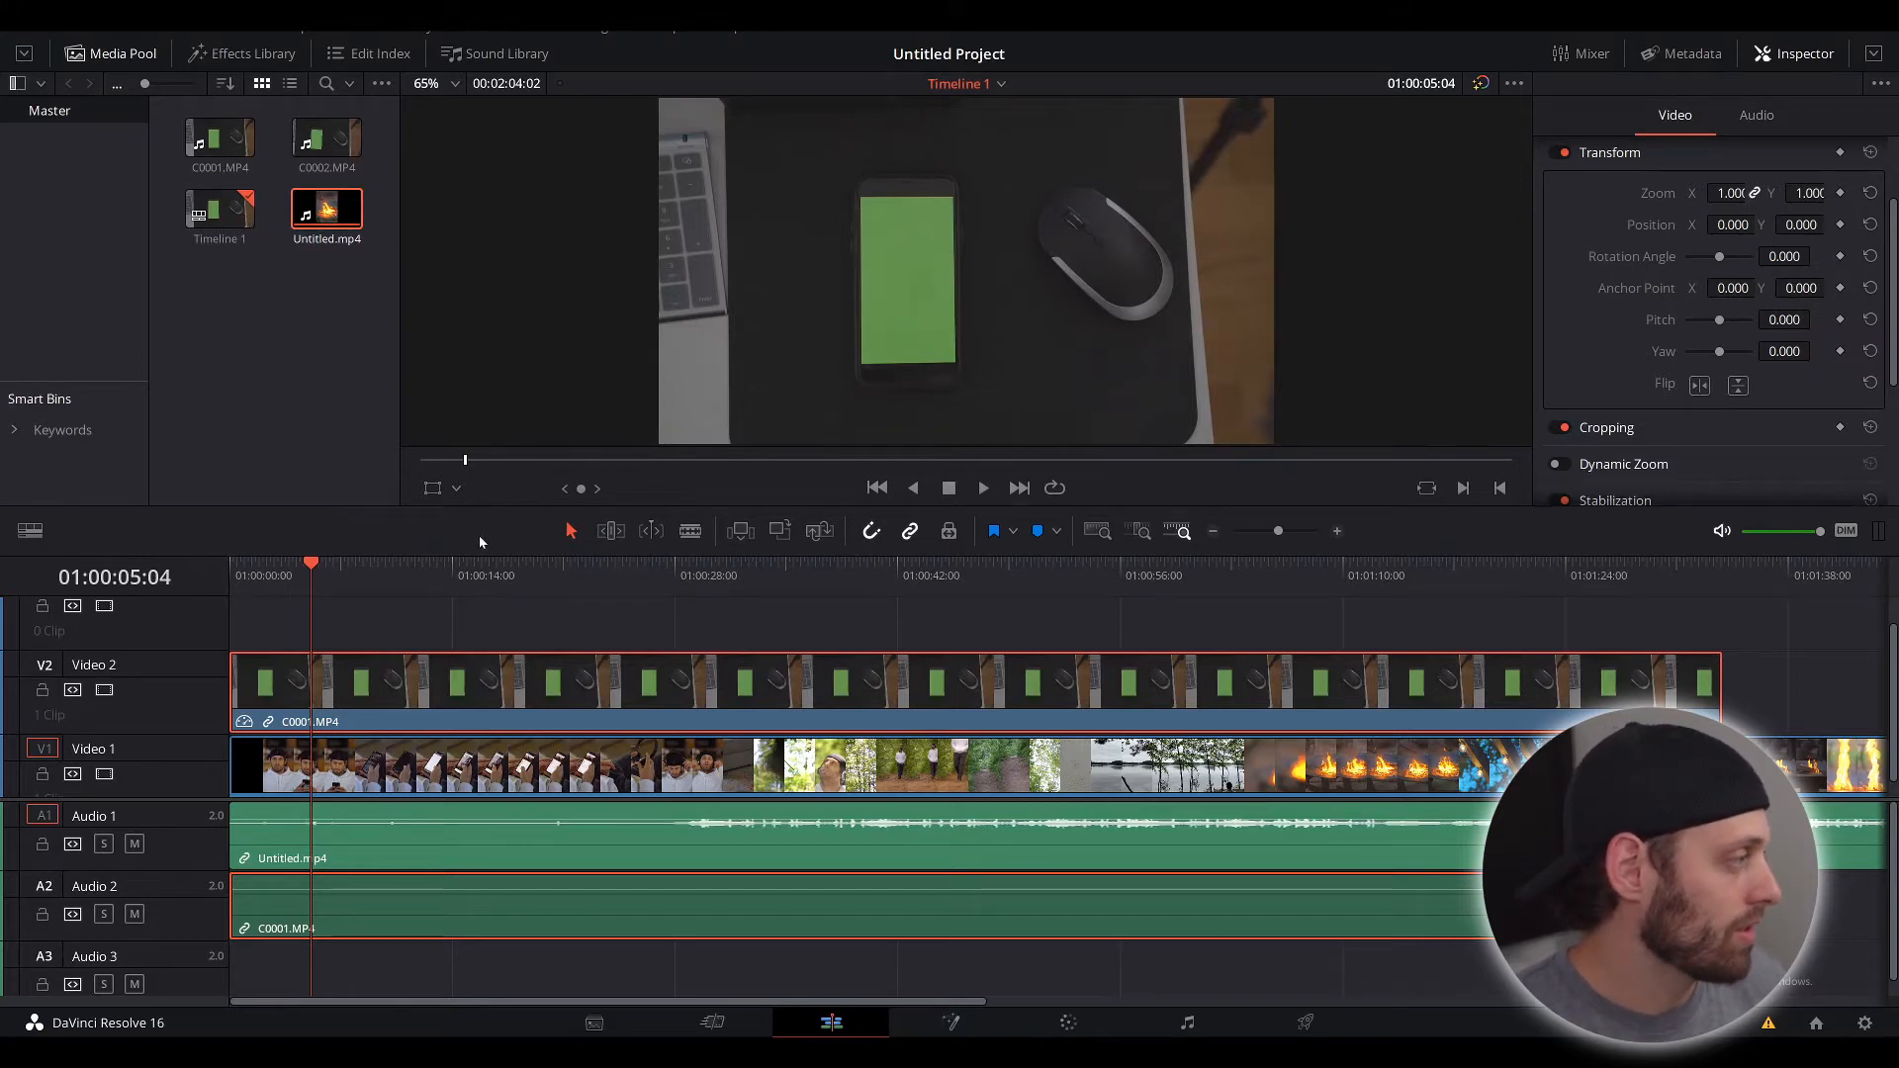
left_click_drag(311, 562, 233, 573)
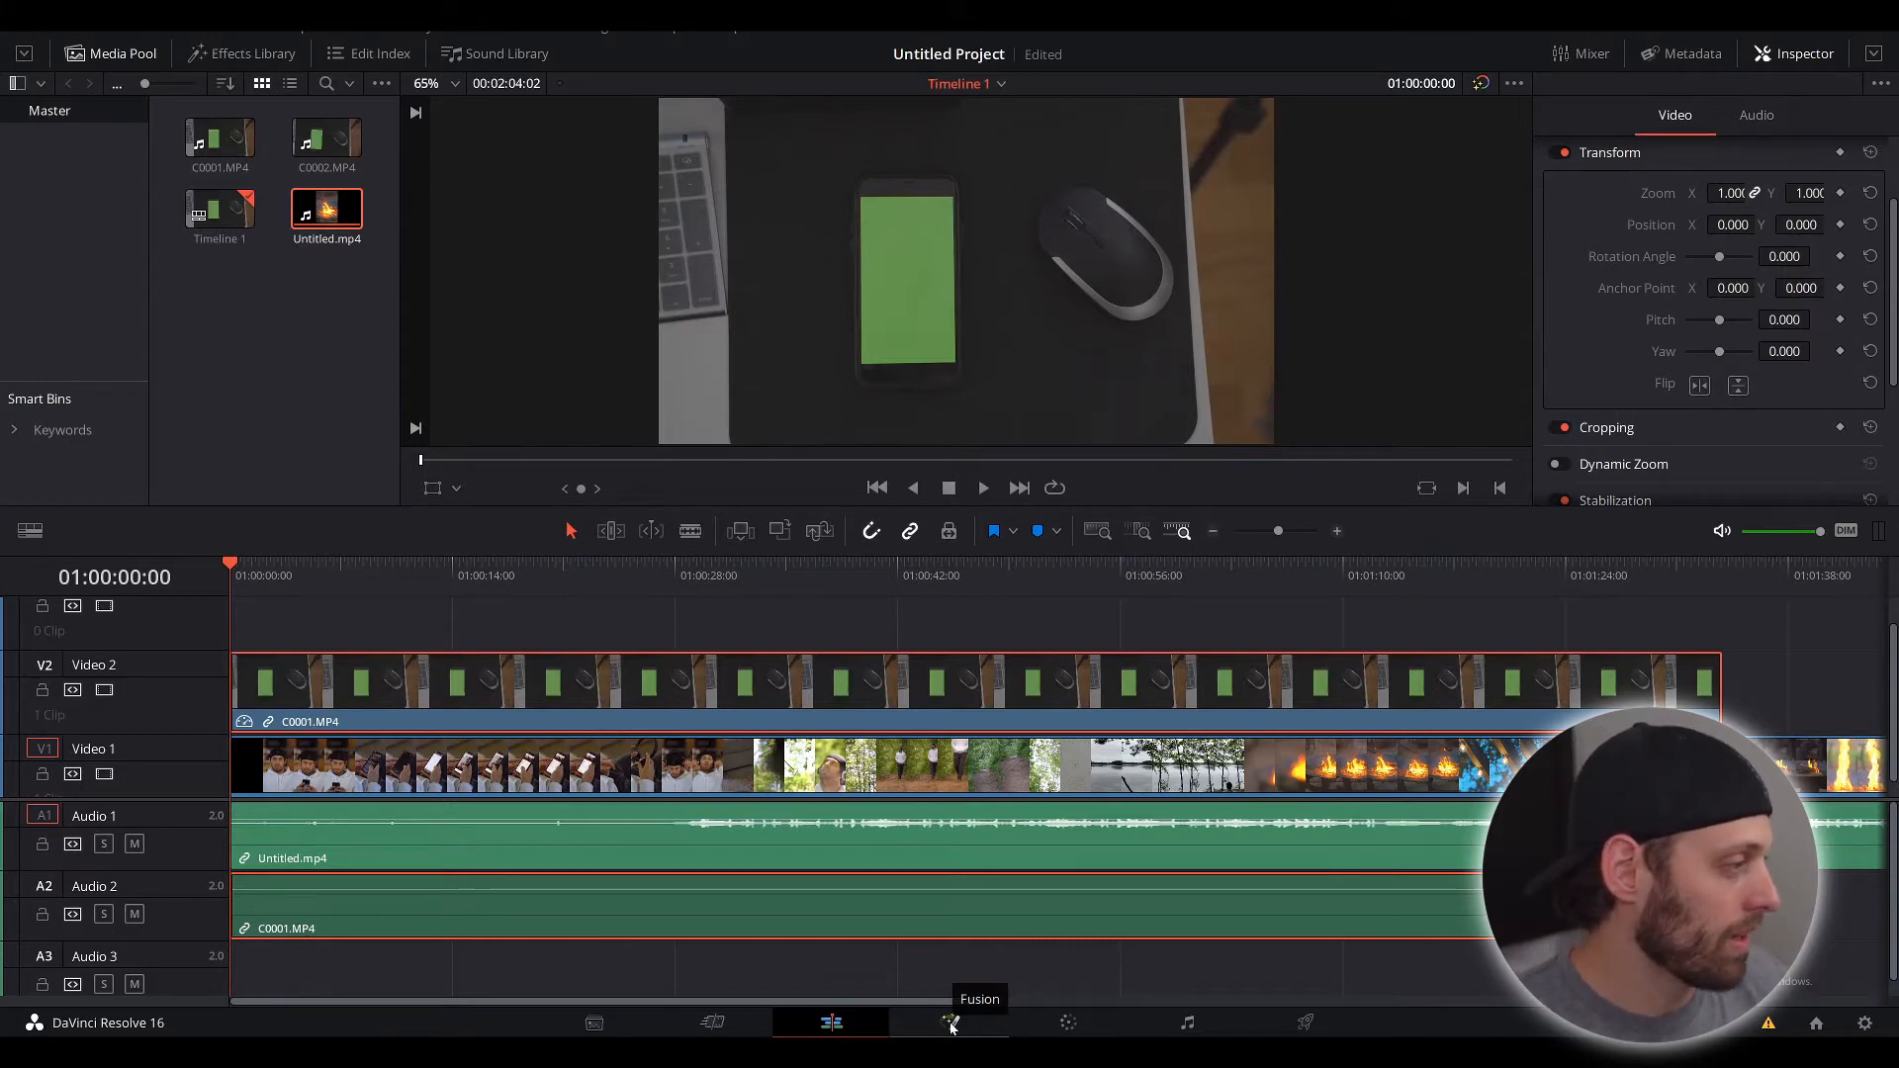
Step: Open the frozen clip in Fusion and add a Delta Keyer node between MediaIn1 and MediaOut1
left_click(952, 1025)
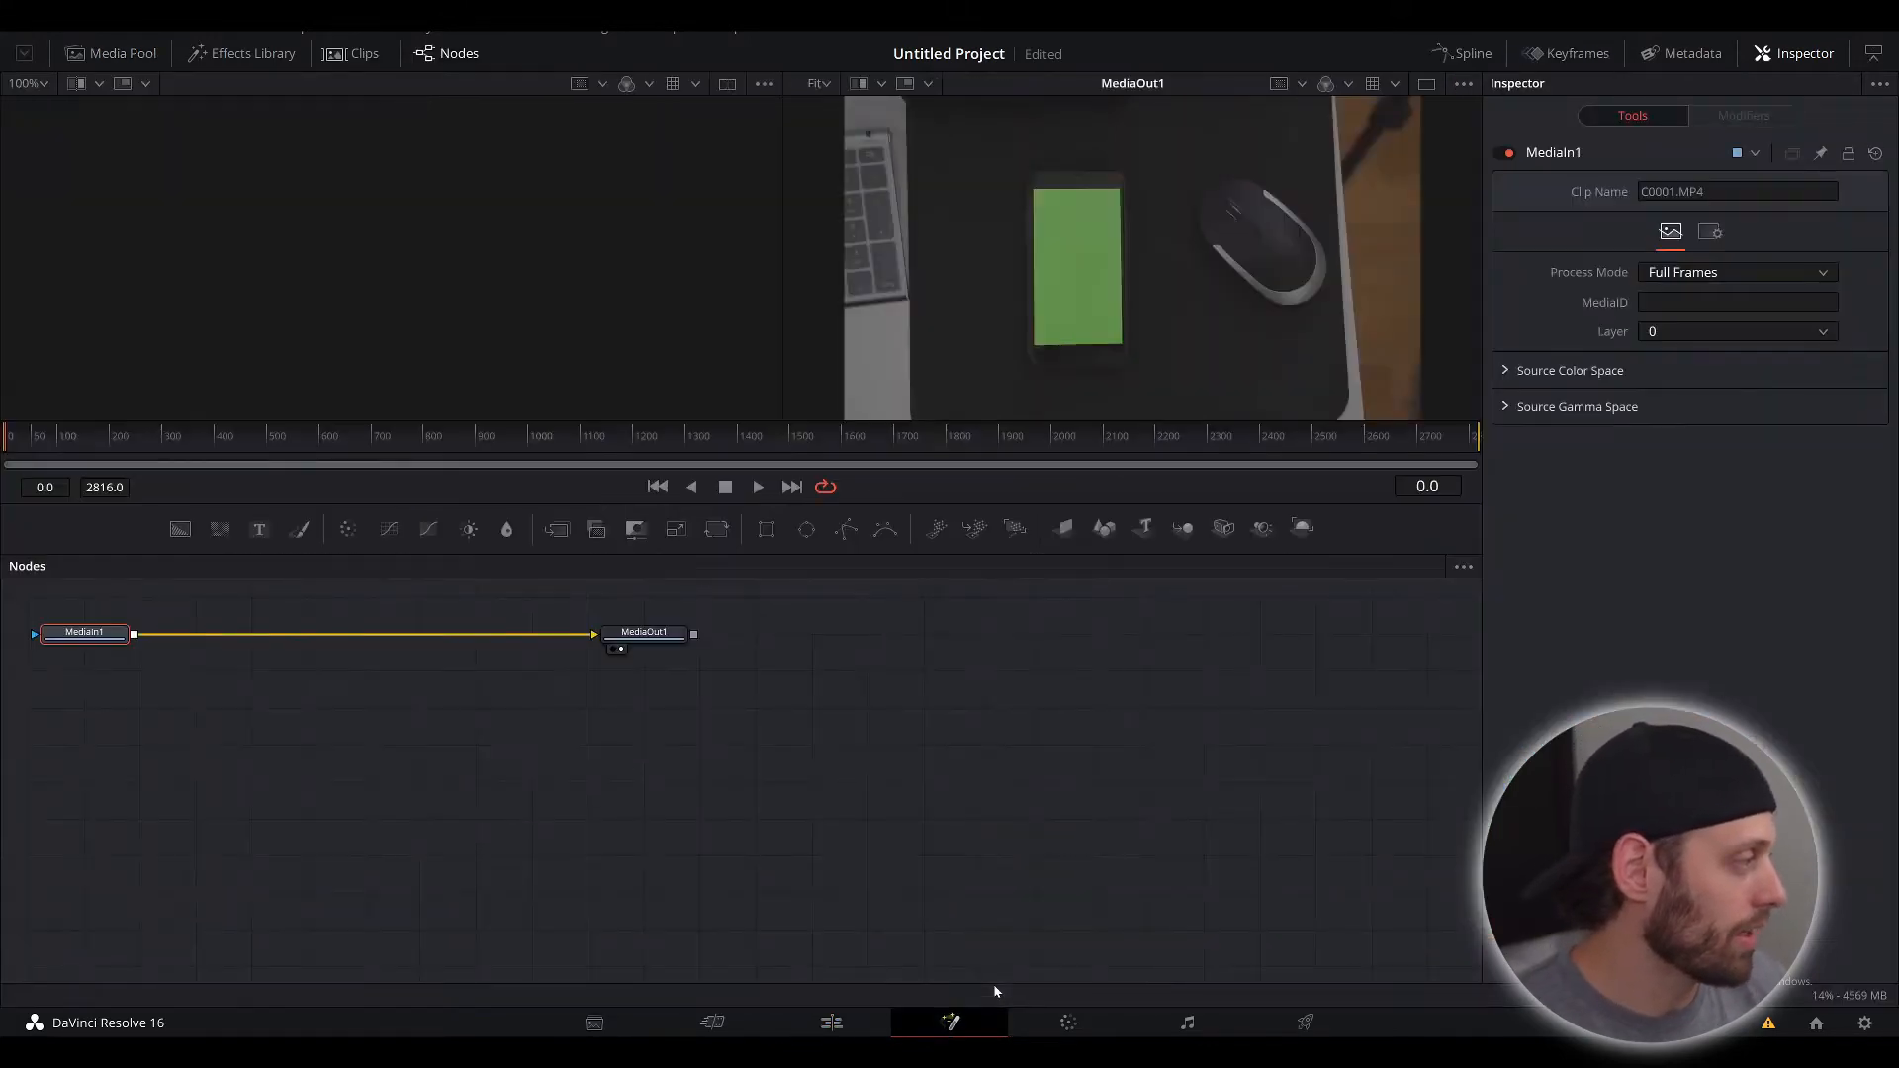
left_click_drag(87, 634, 226, 682)
left_click_drag(638, 634, 813, 676)
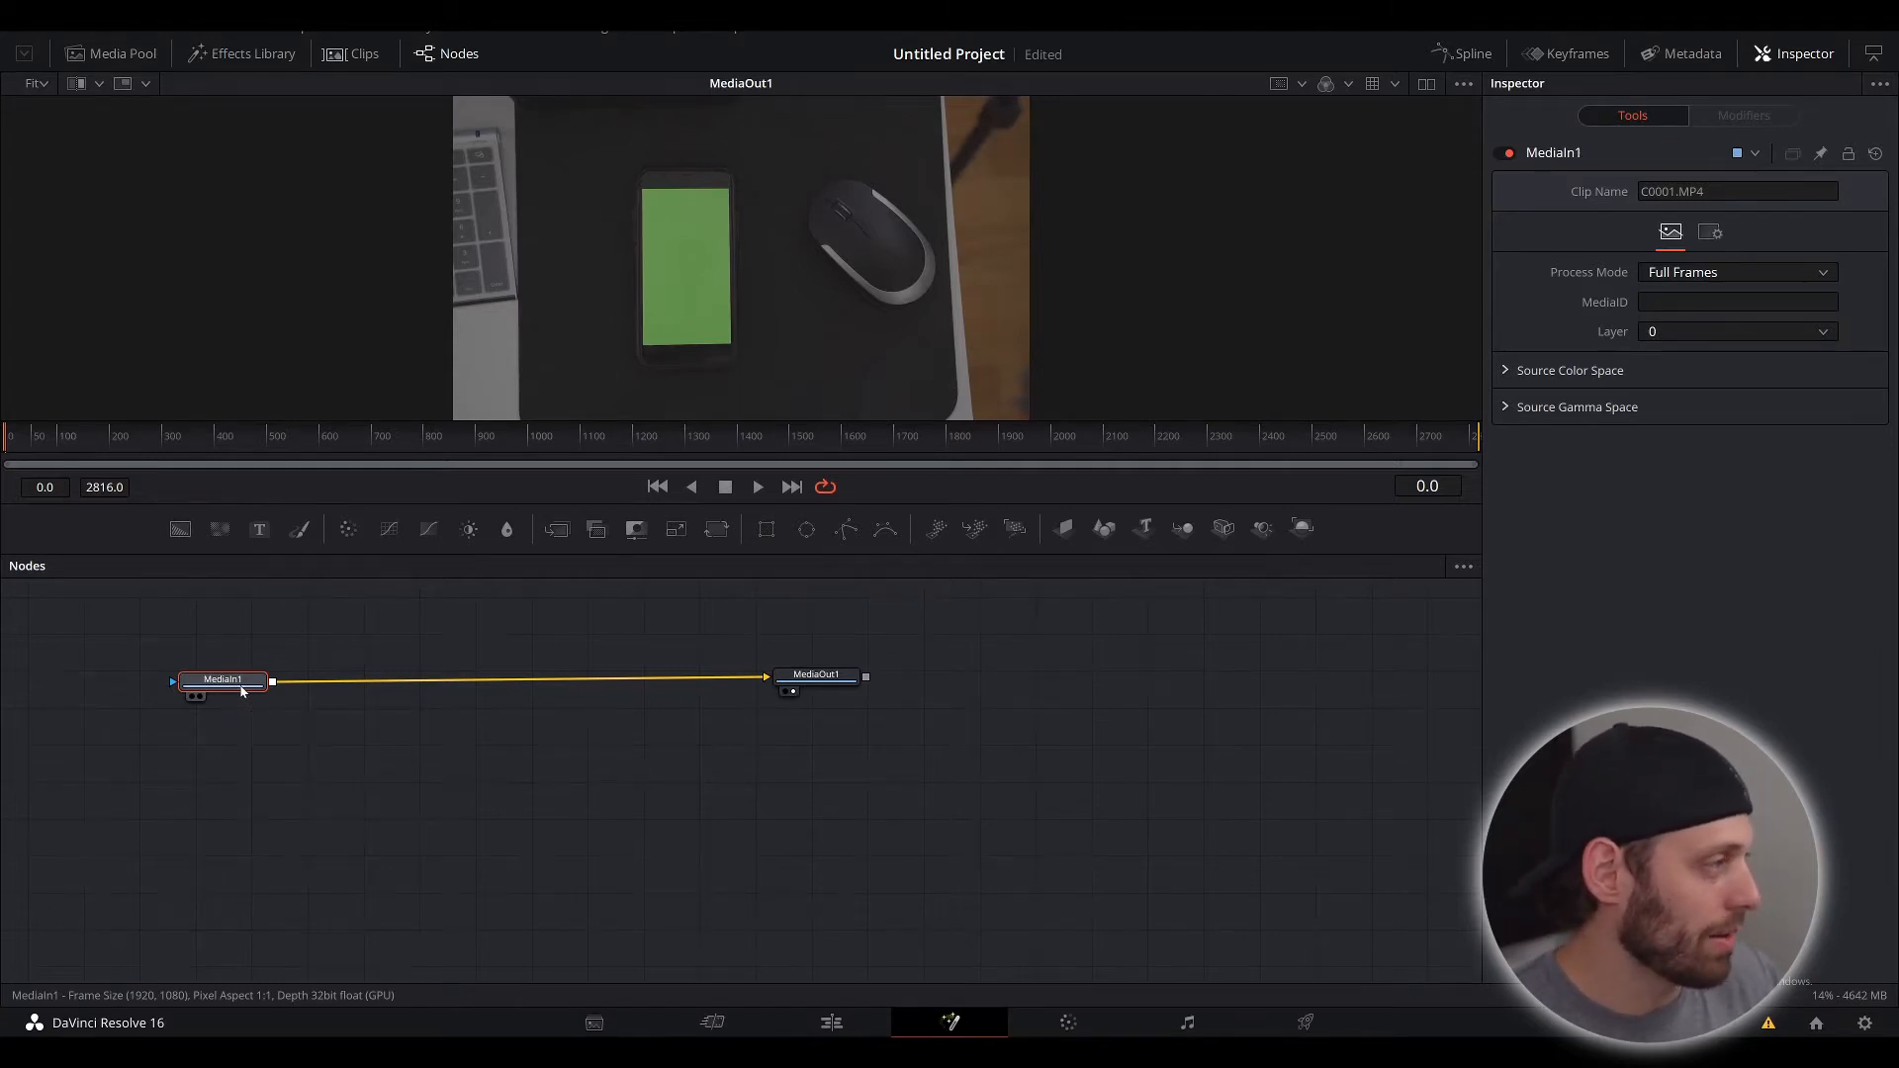
key("shift+space")
type("d")
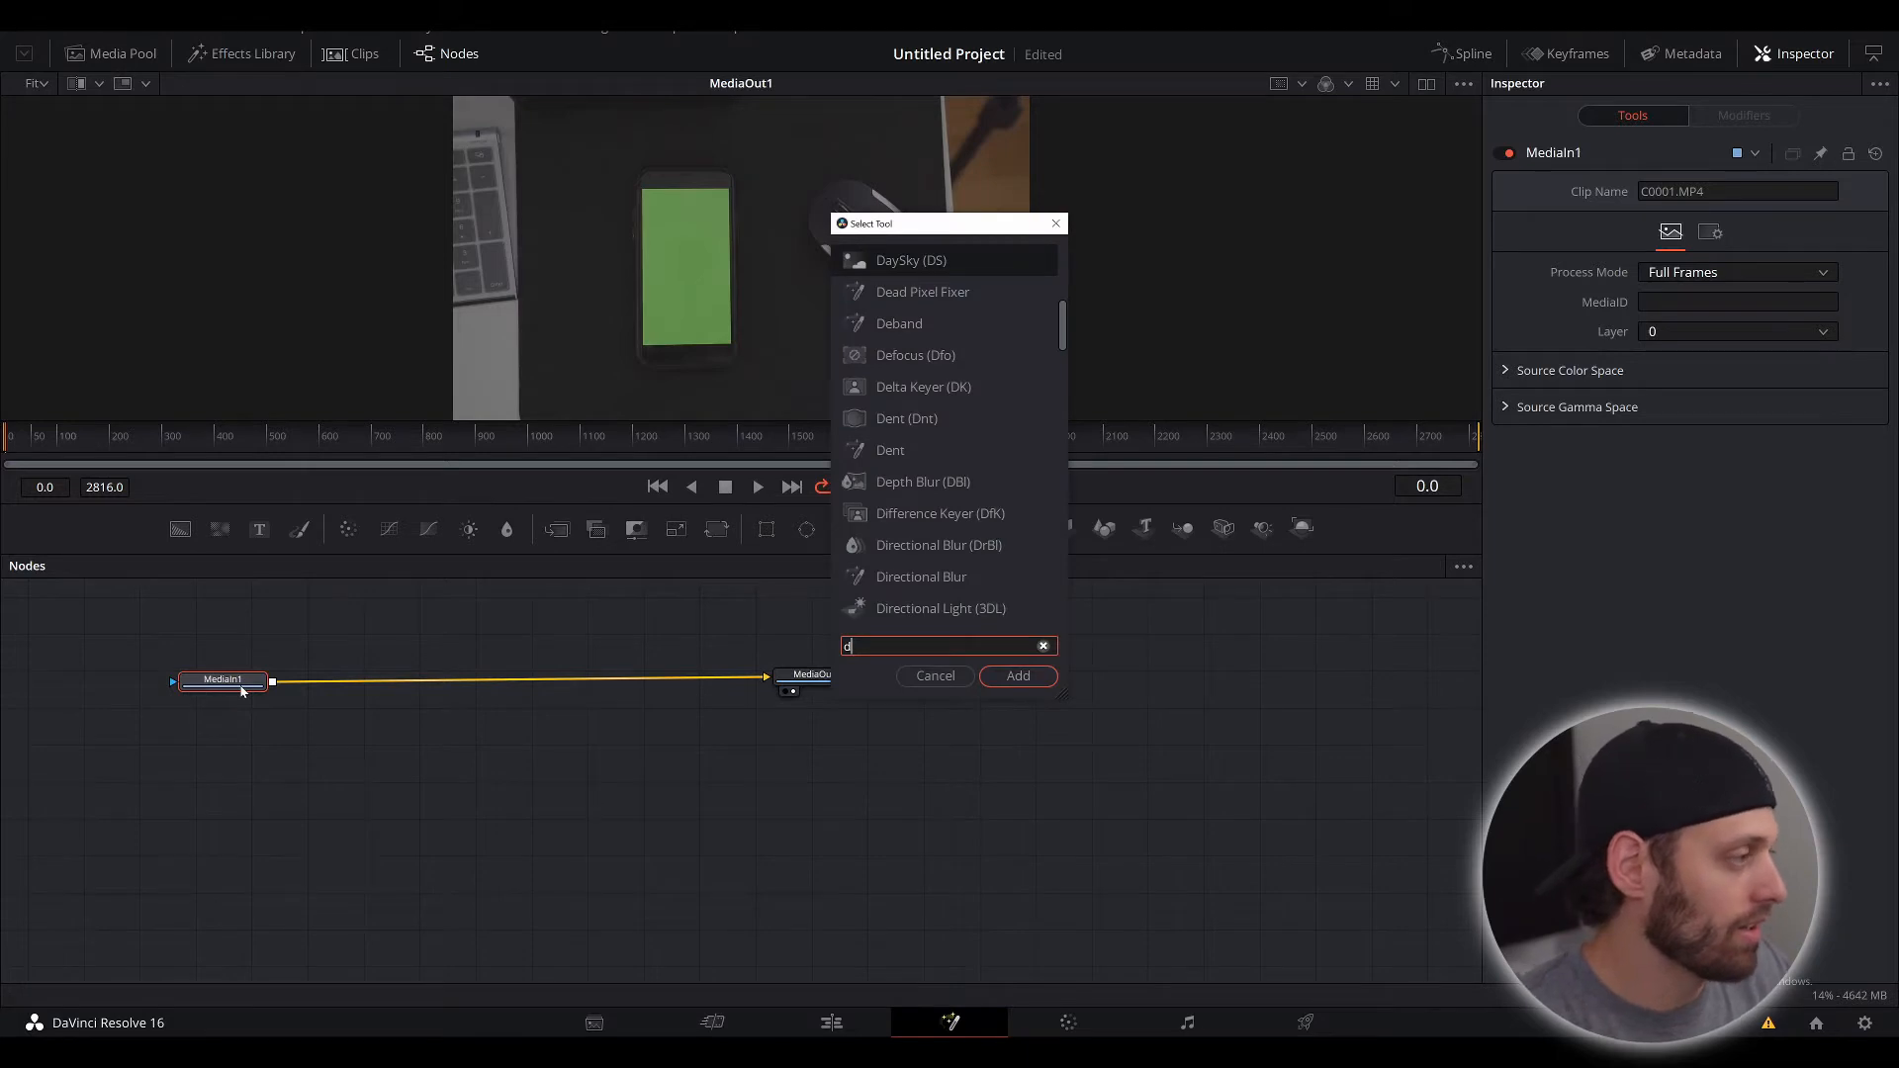
type("elta")
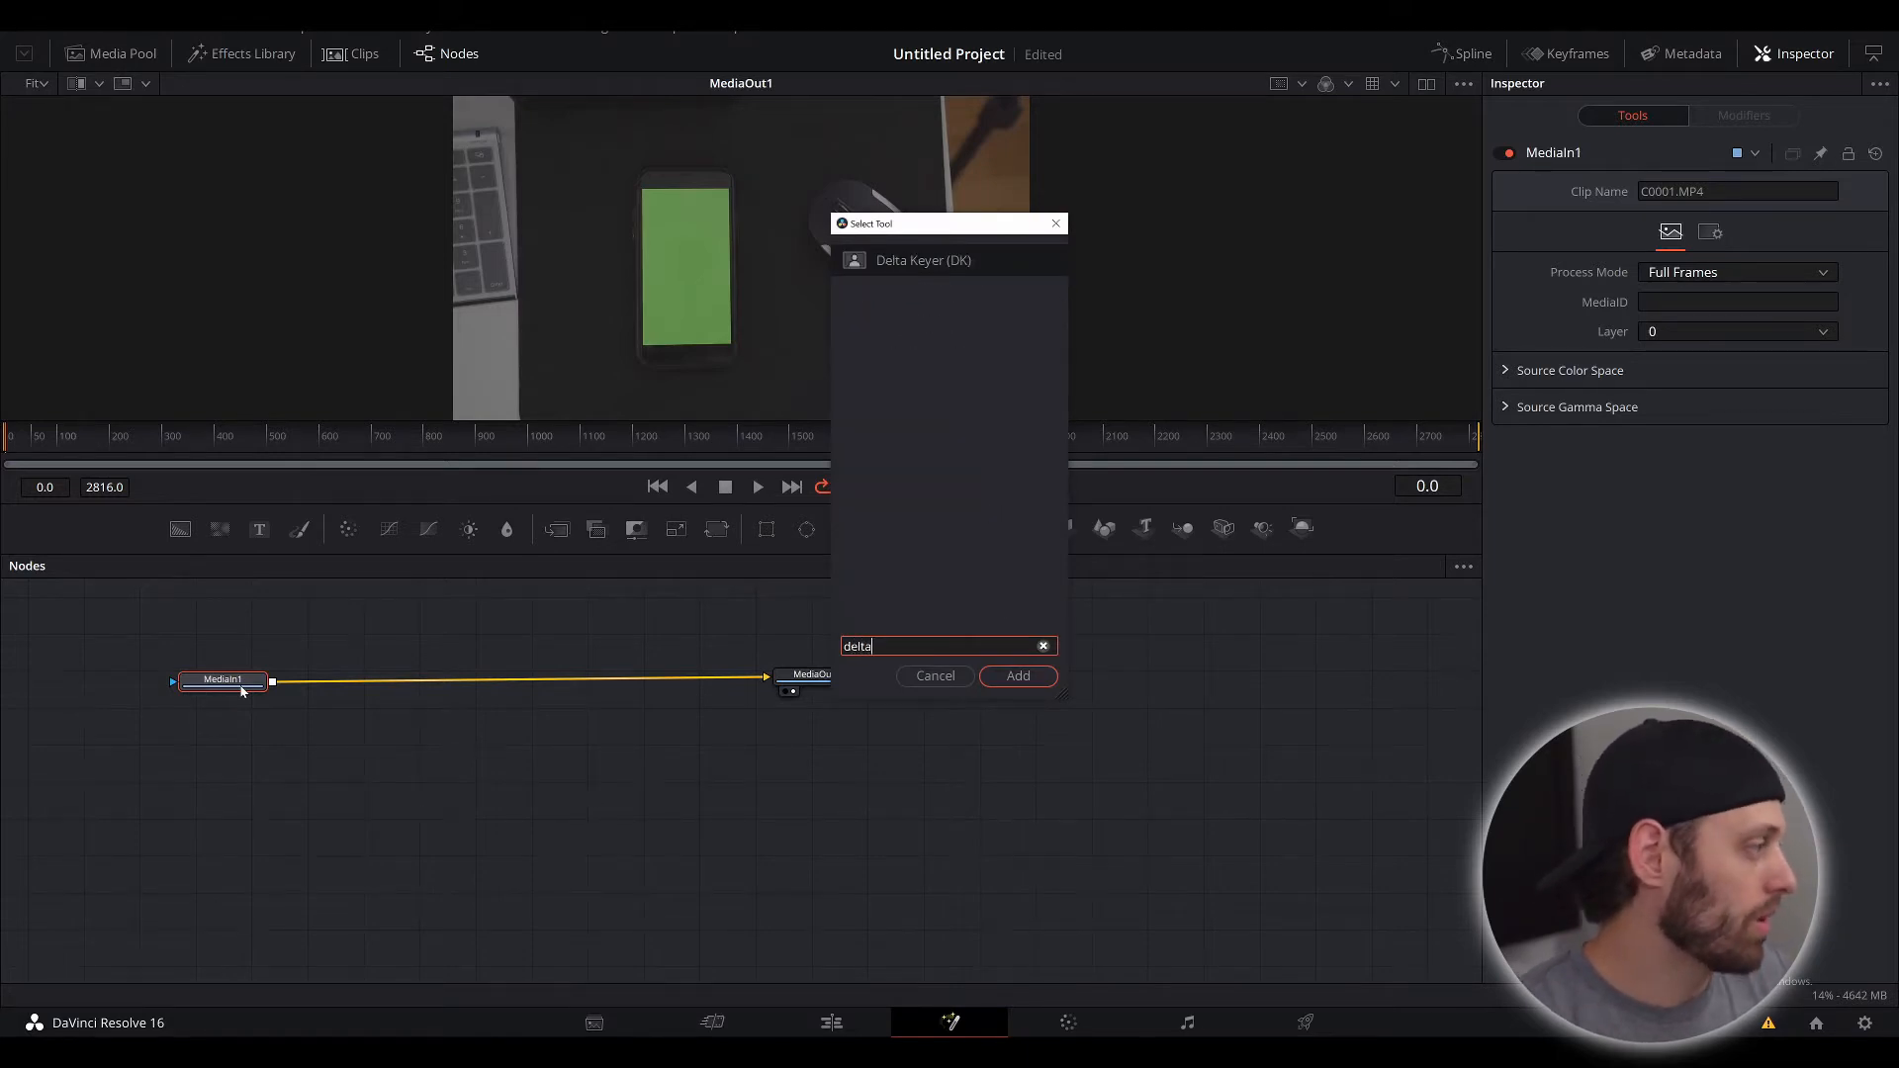
key("Return")
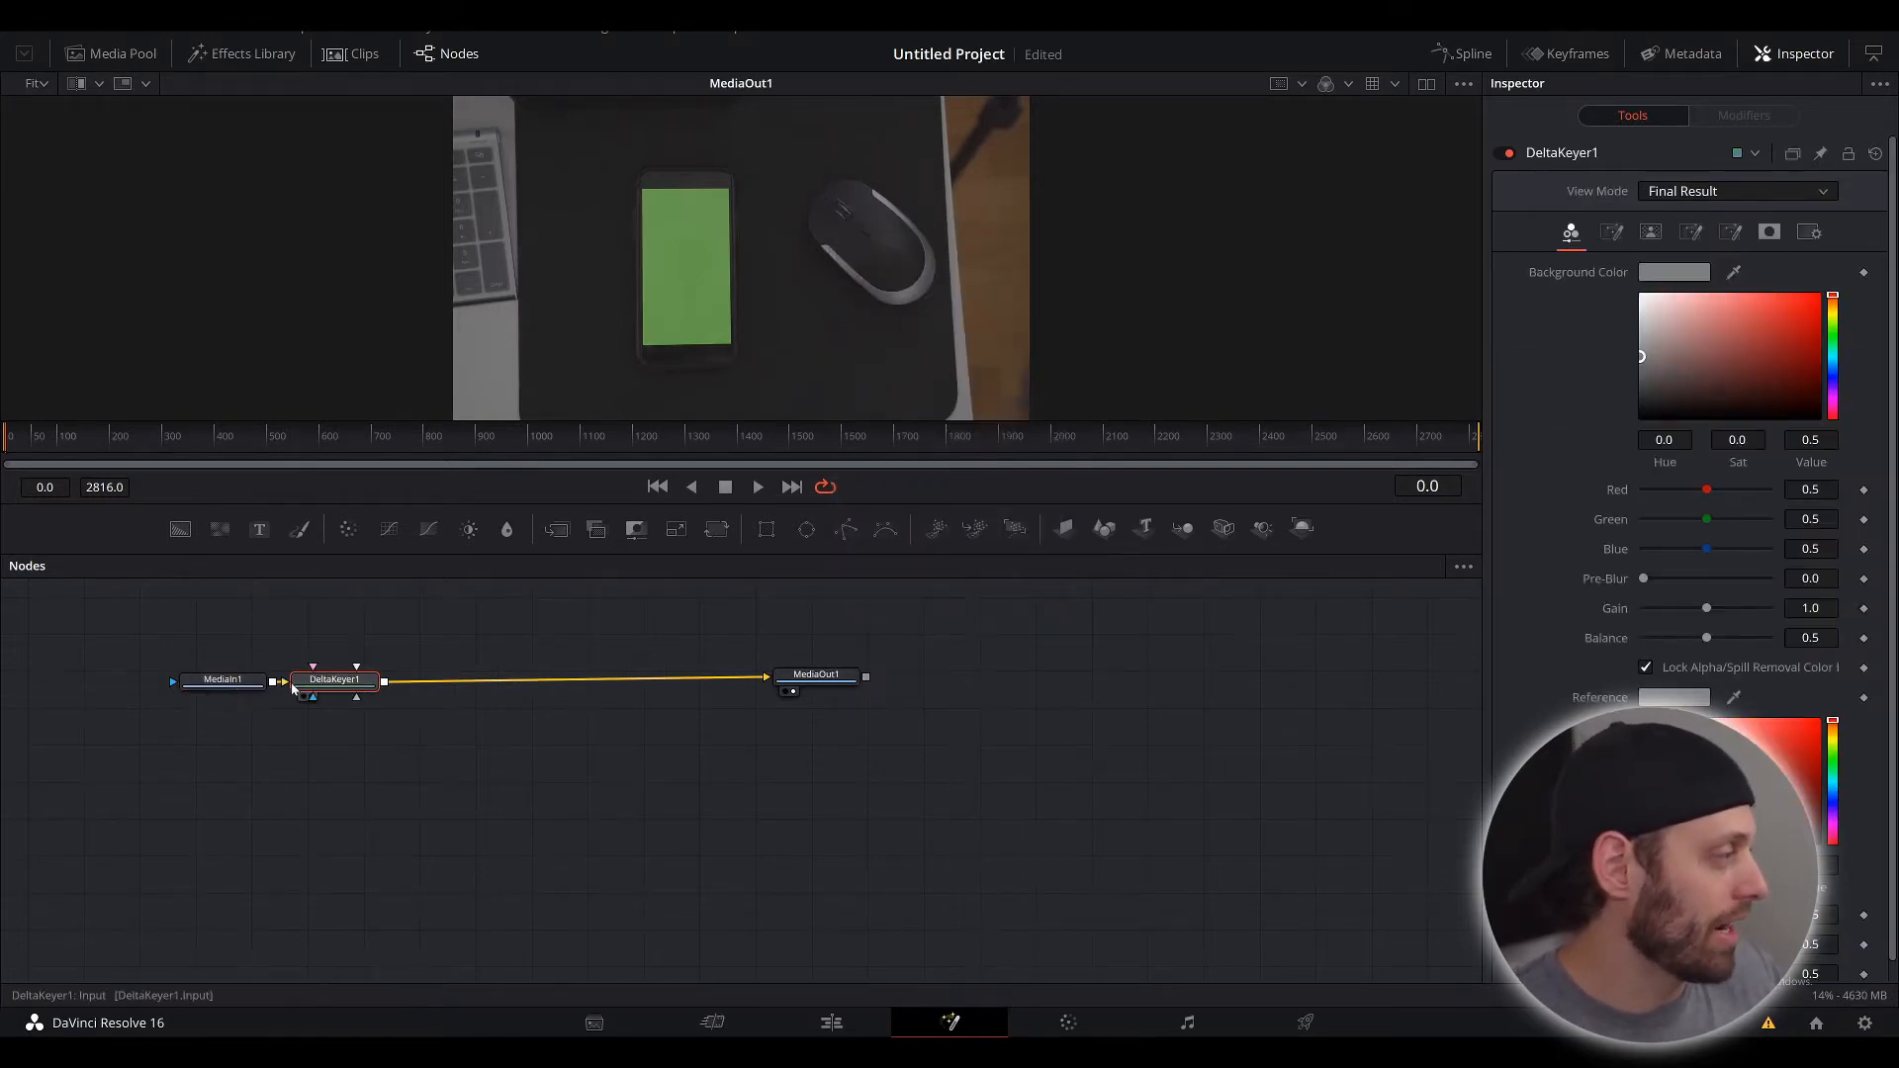
left_click_drag(334, 679, 376, 678)
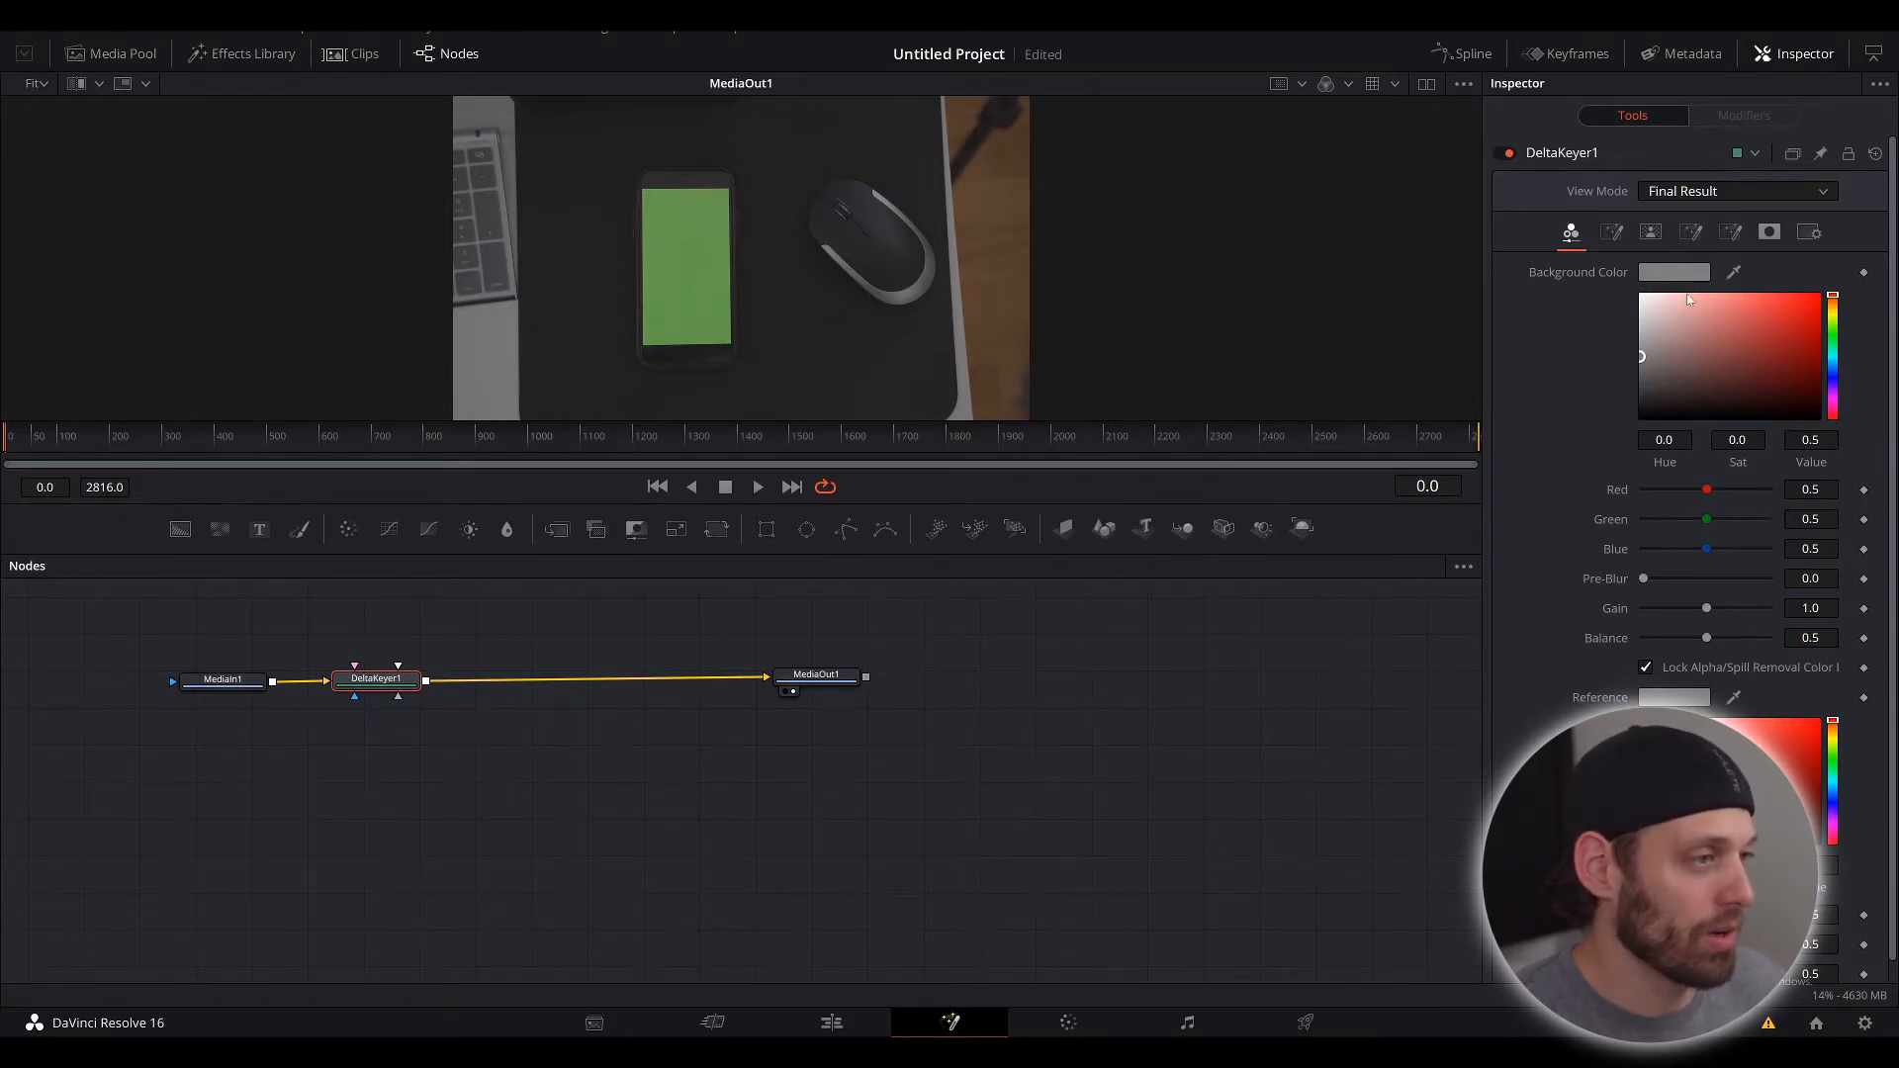
Step: Sample the phone's green screen as the Delta Keyer's background color to key it out
left_click_drag(1734, 274, 895, 243)
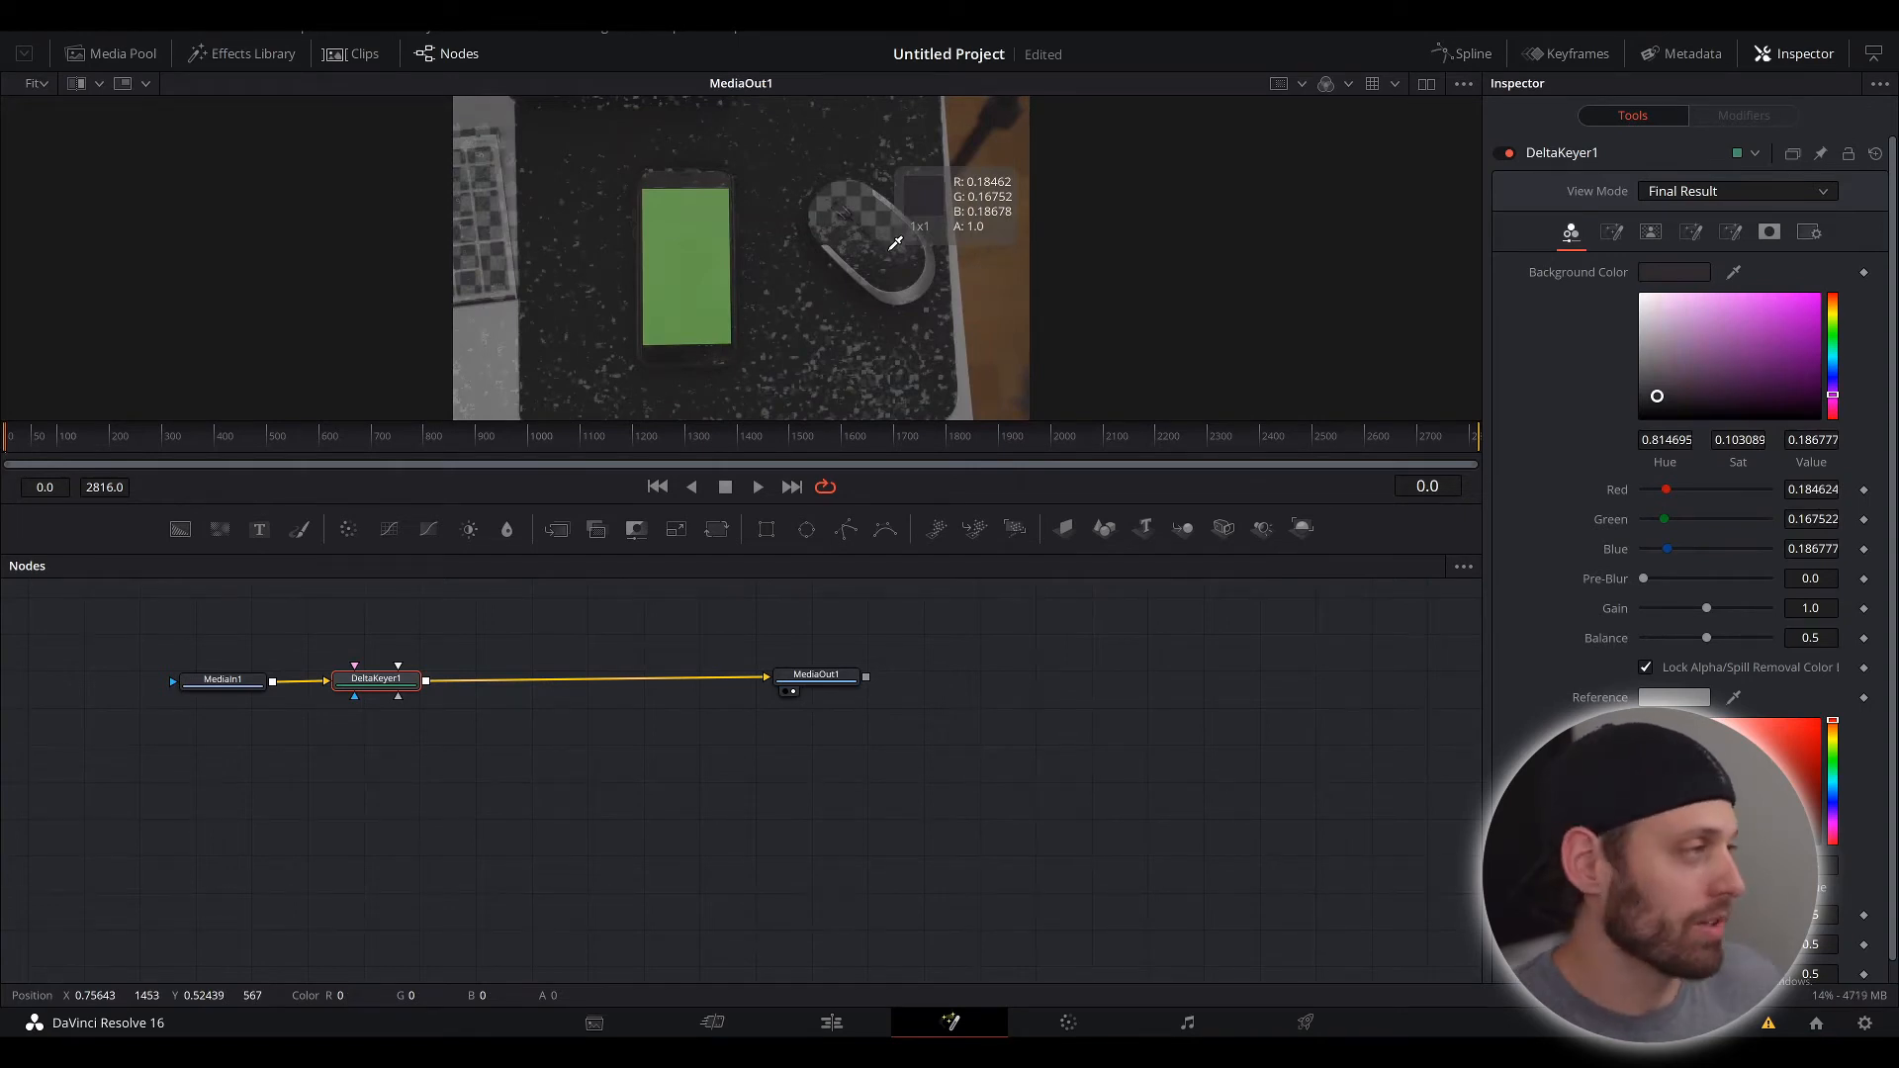
left_click_drag(895, 244, 898, 238)
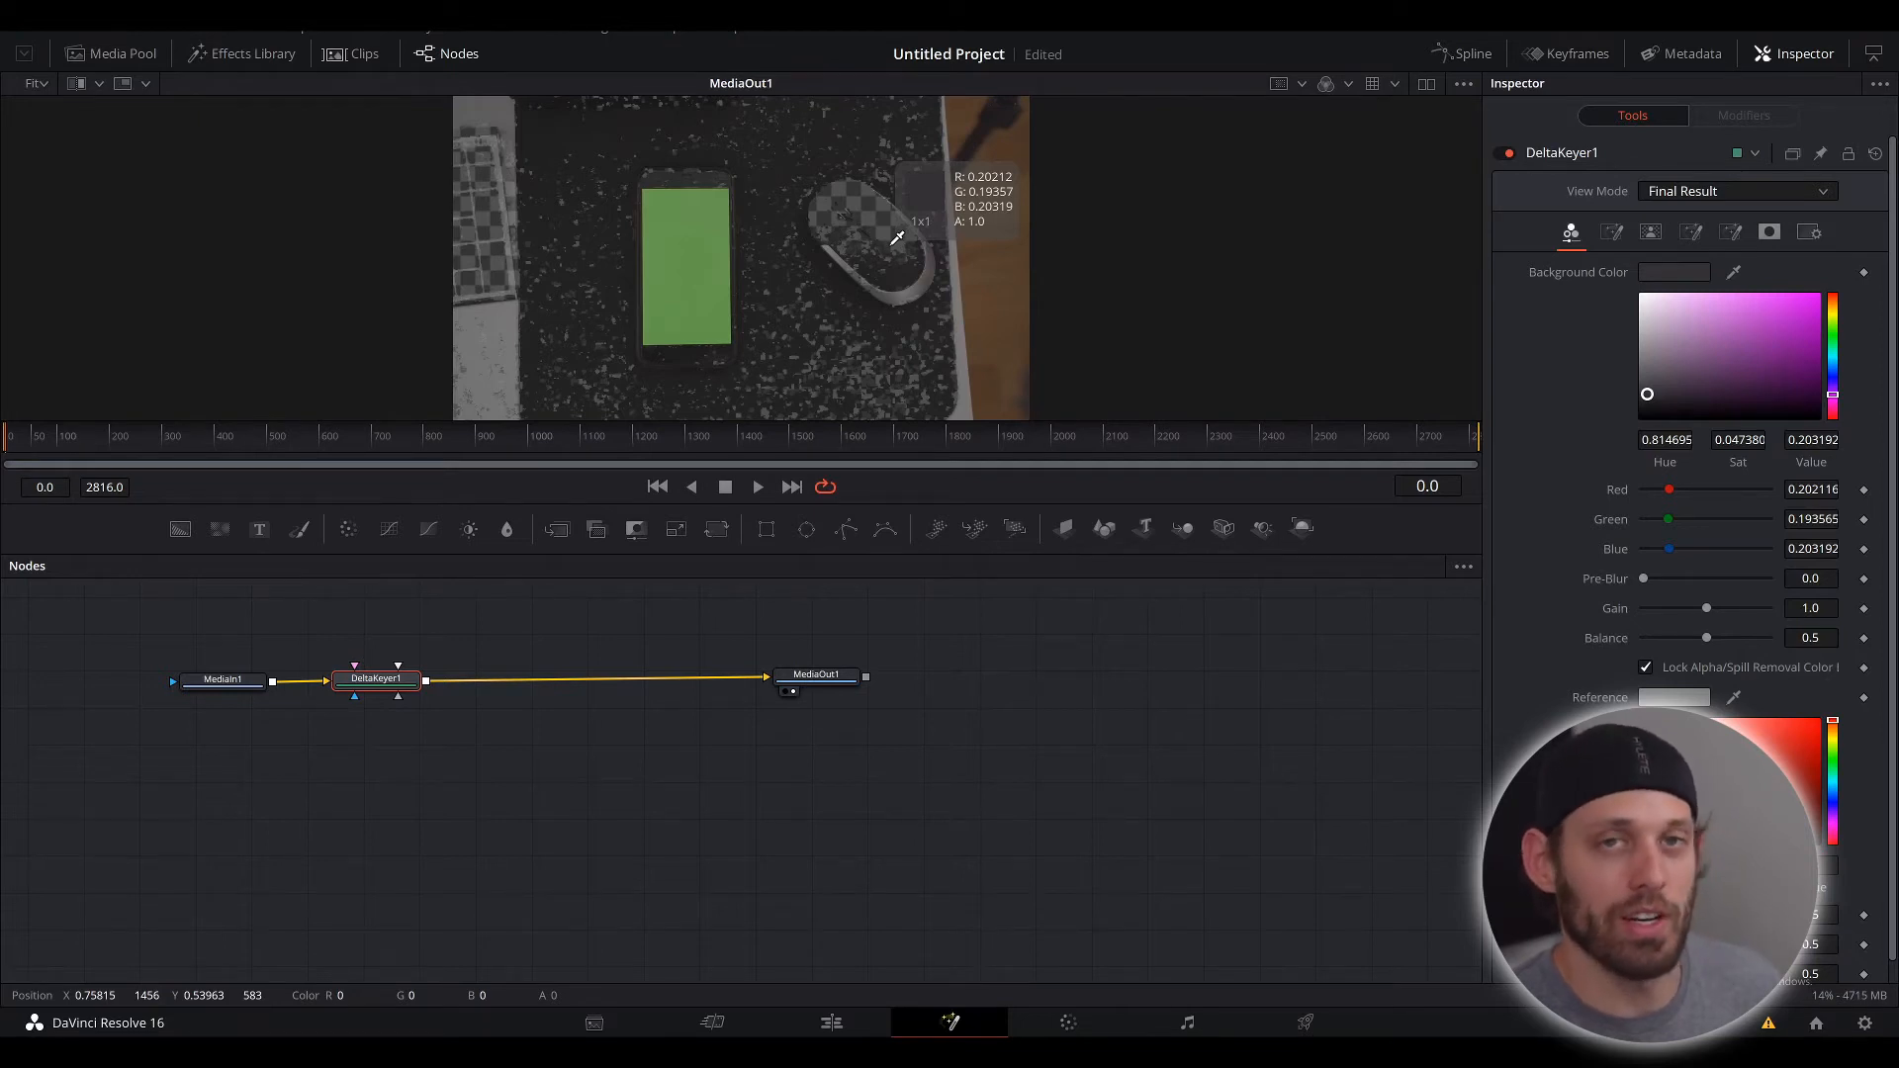
left_click_drag(897, 237, 705, 259)
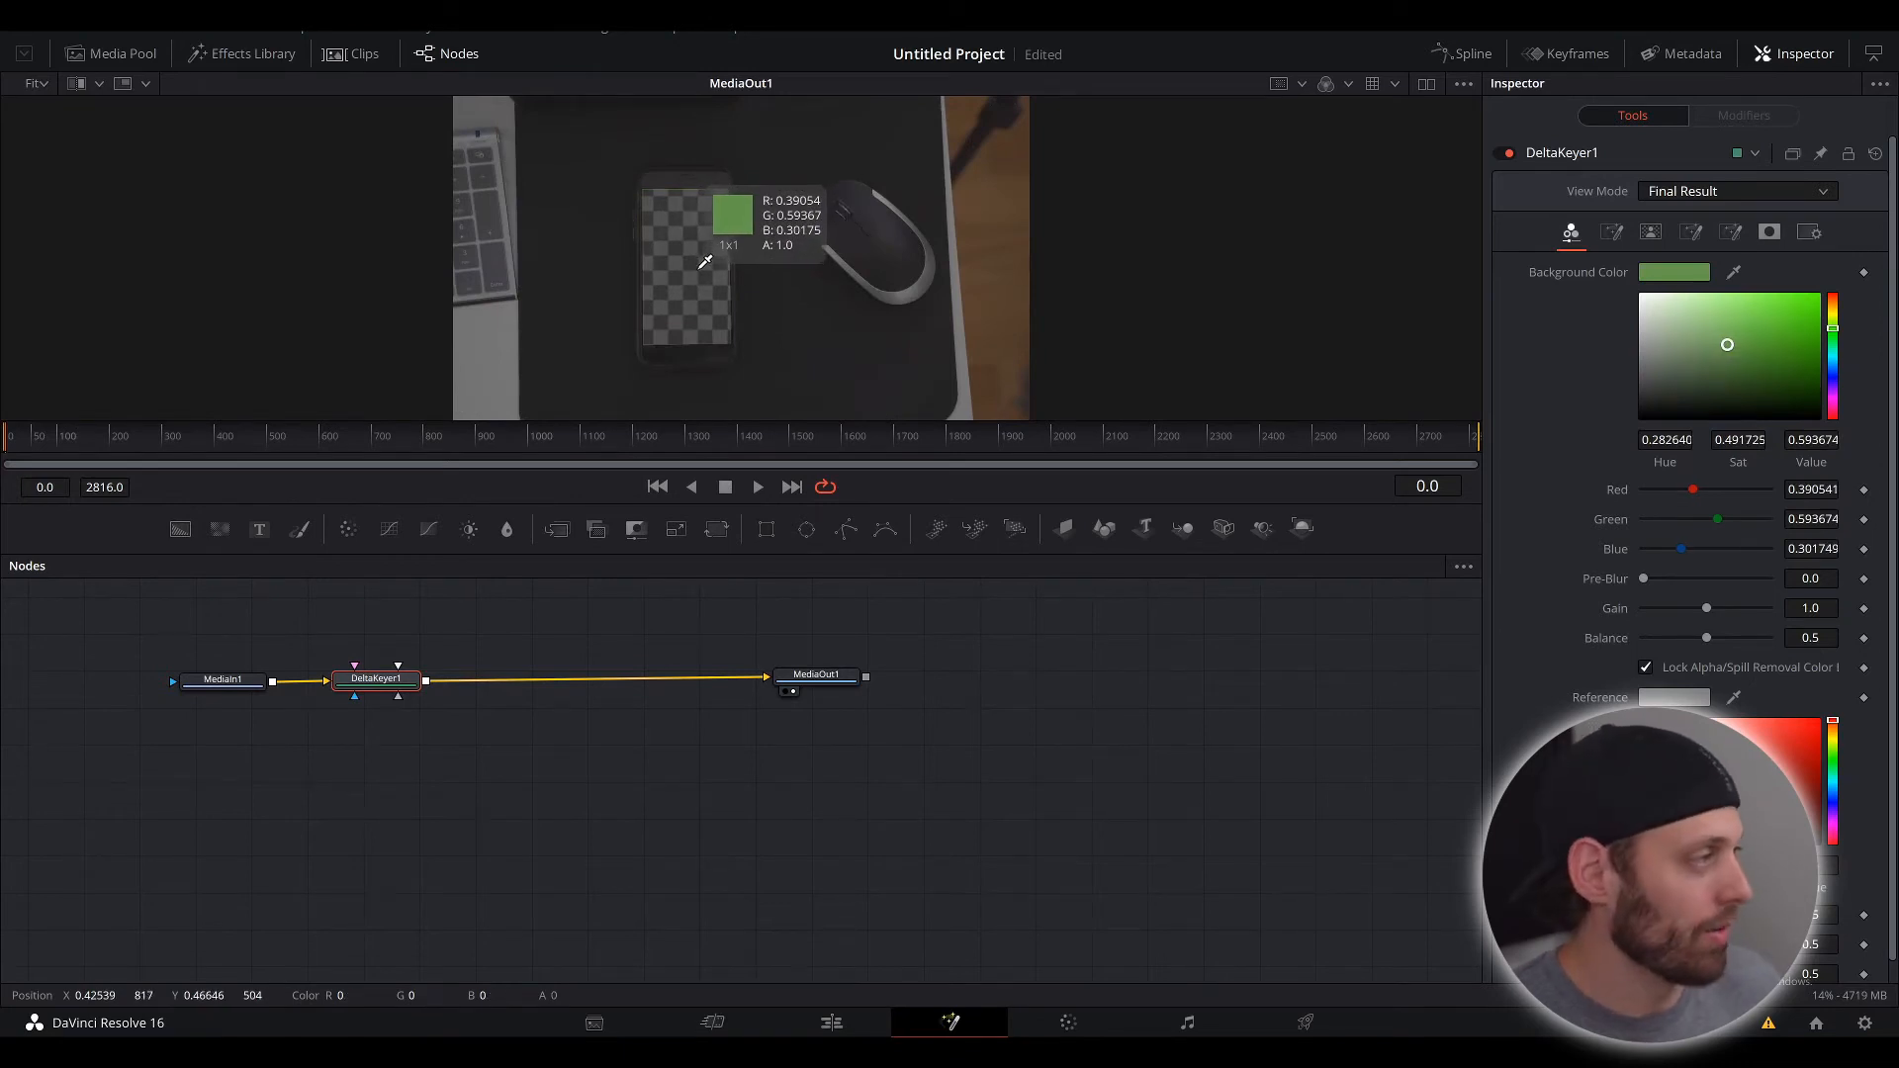
left_click_drag(705, 261, 700, 275)
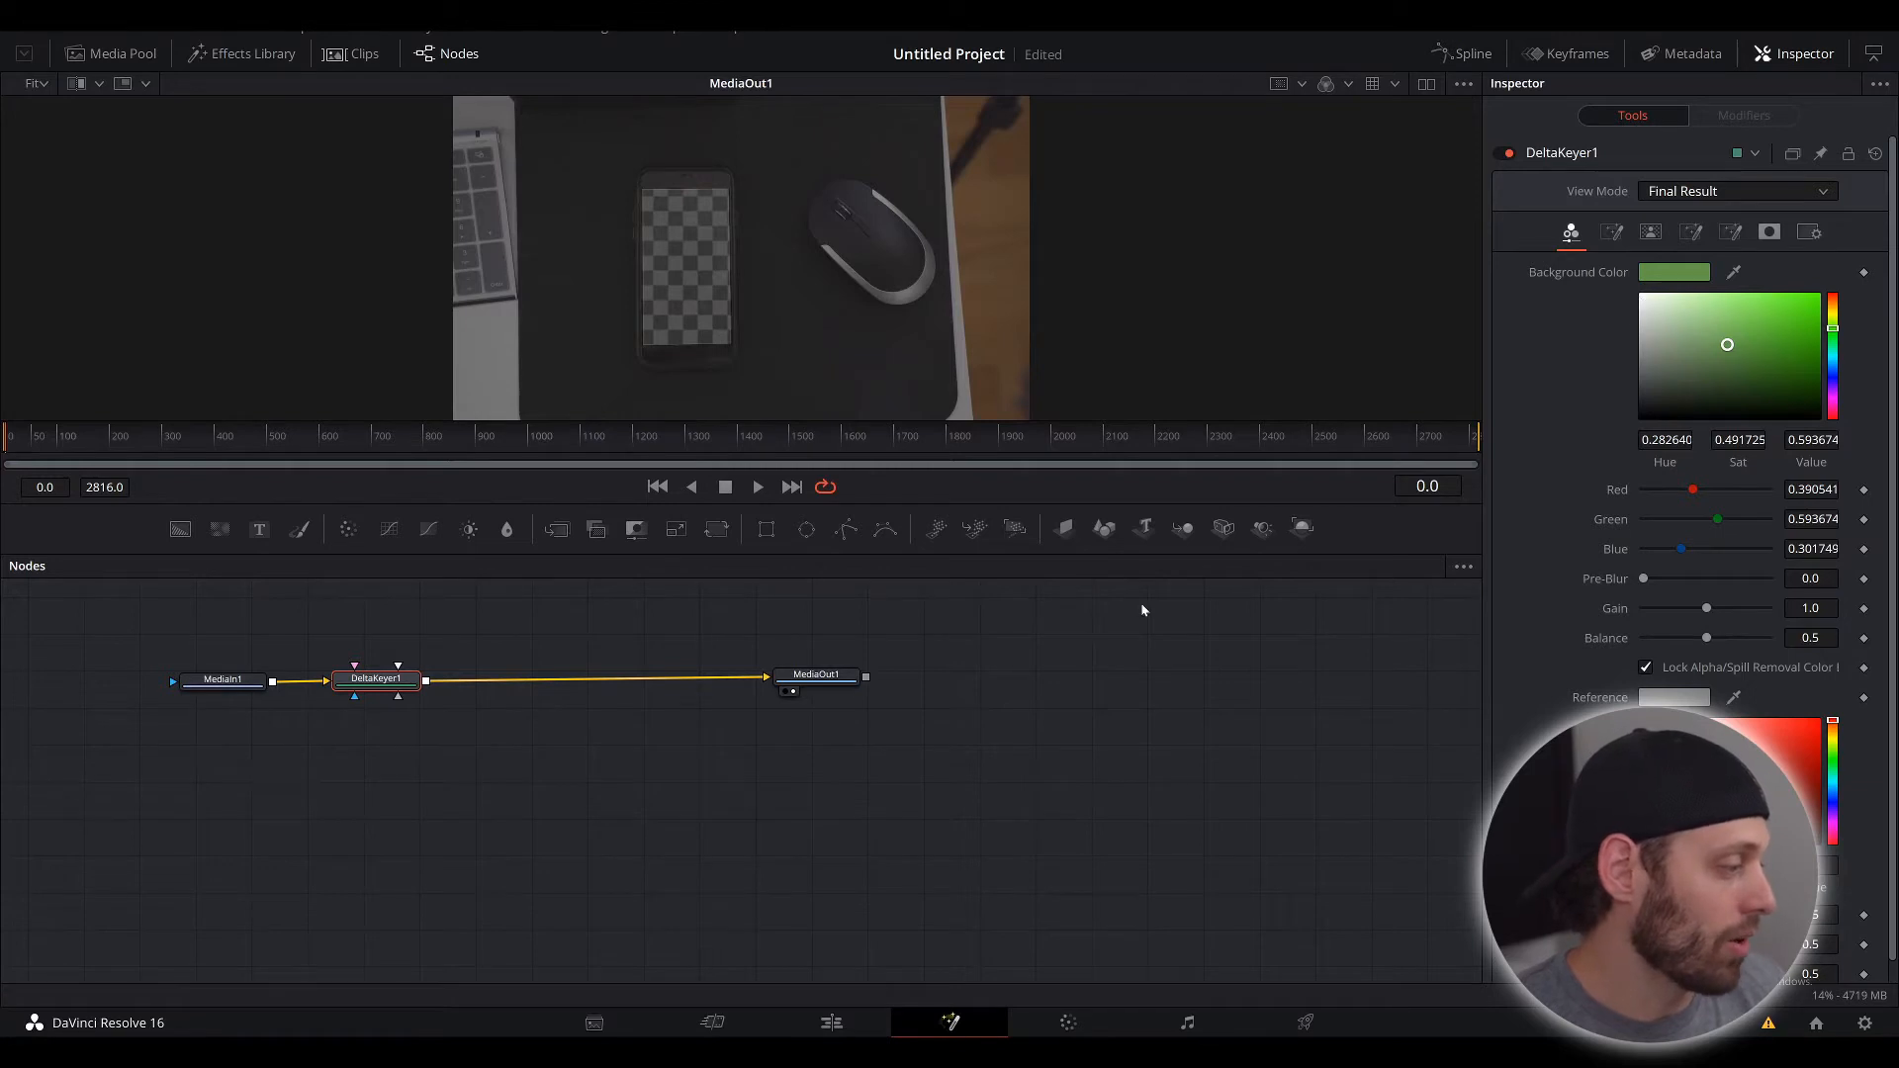
Step: Return to the Edit page and play the keyed composite from the start to about 01:00:02:22
left_click(829, 1022)
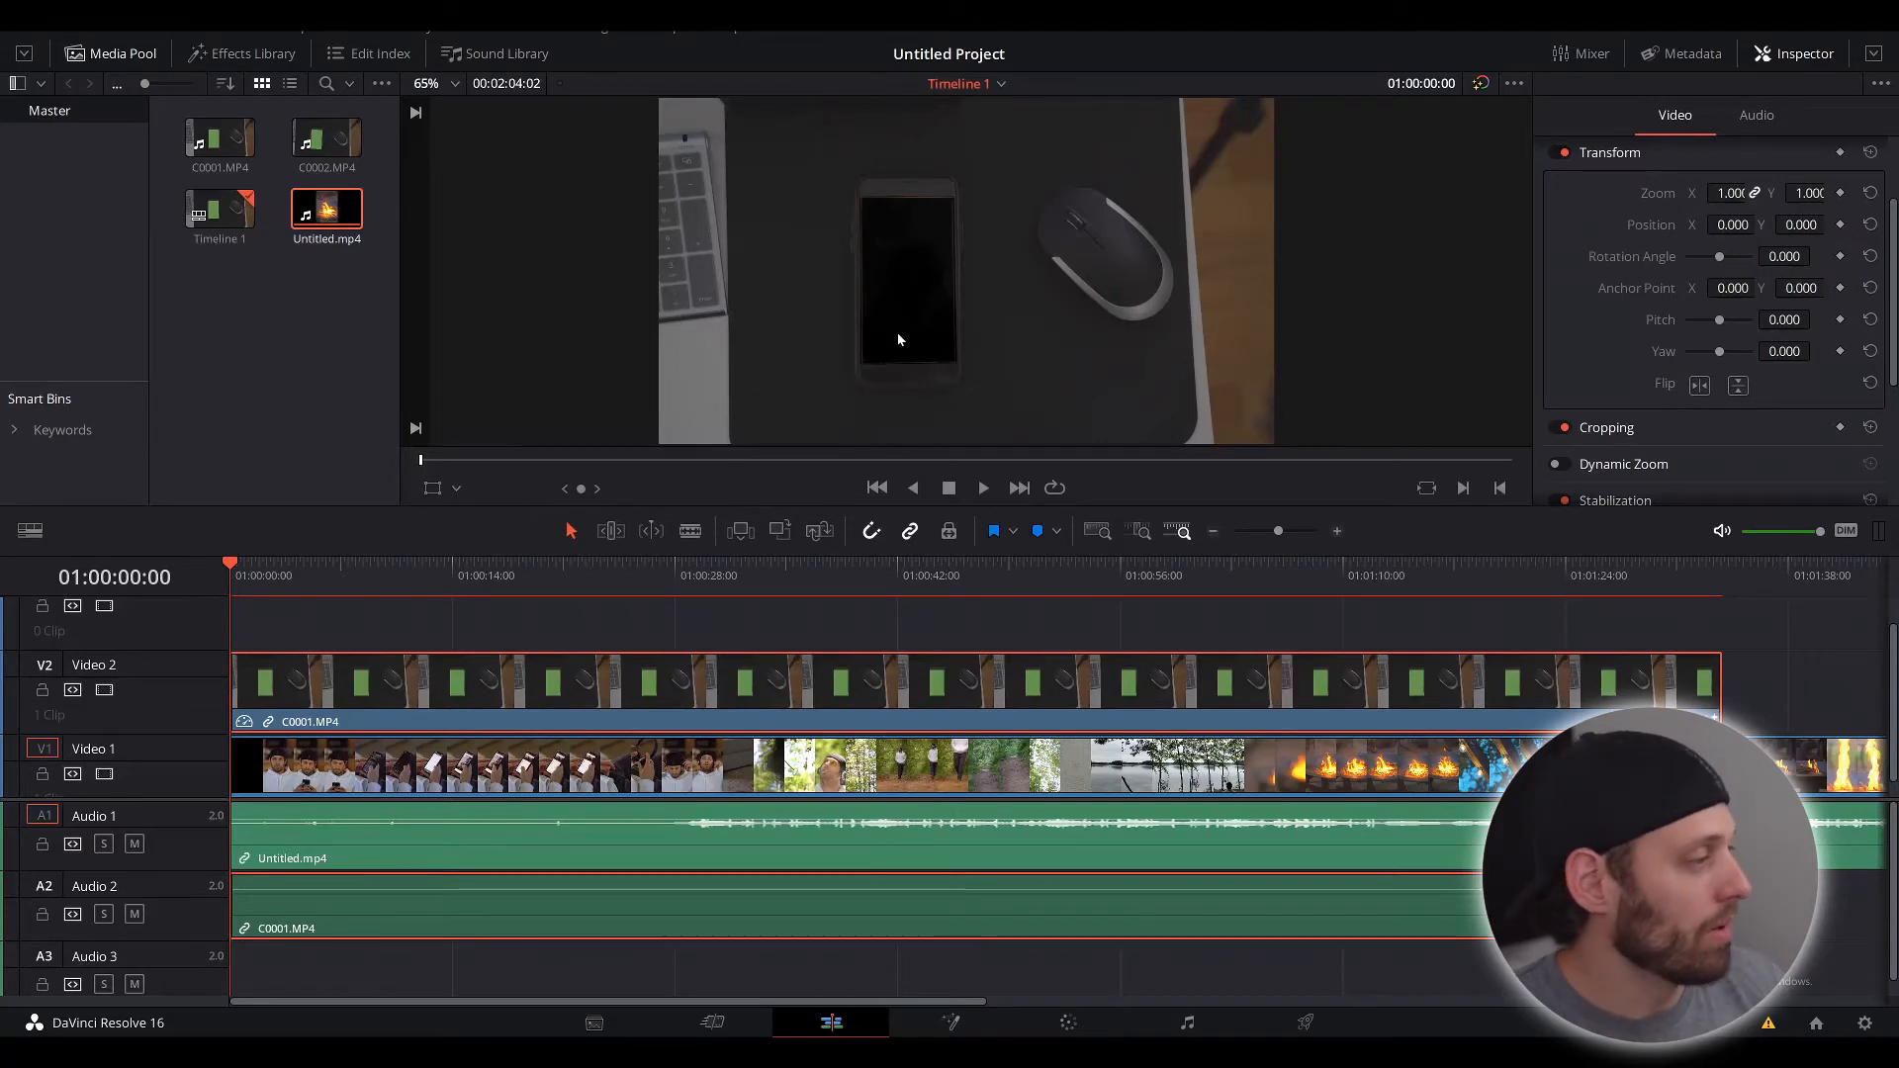
left_click(984, 488)
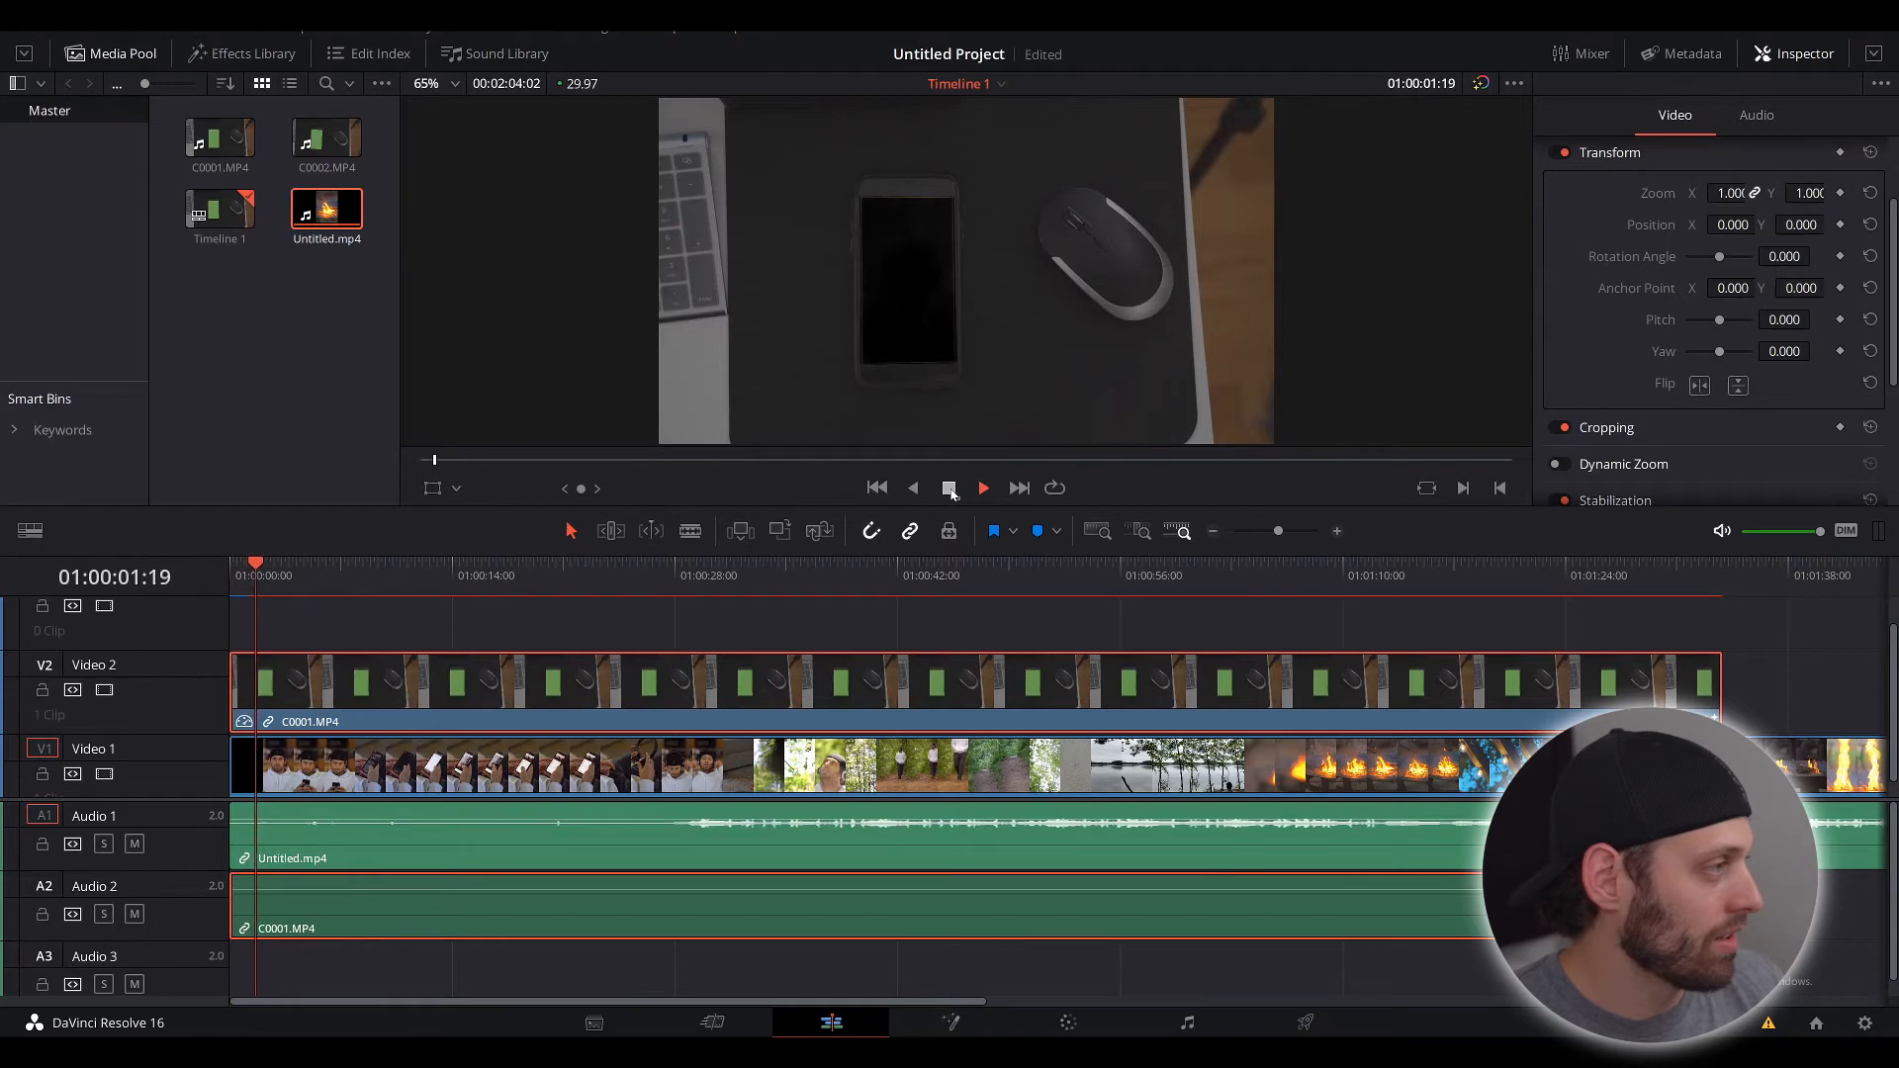
left_click(950, 489)
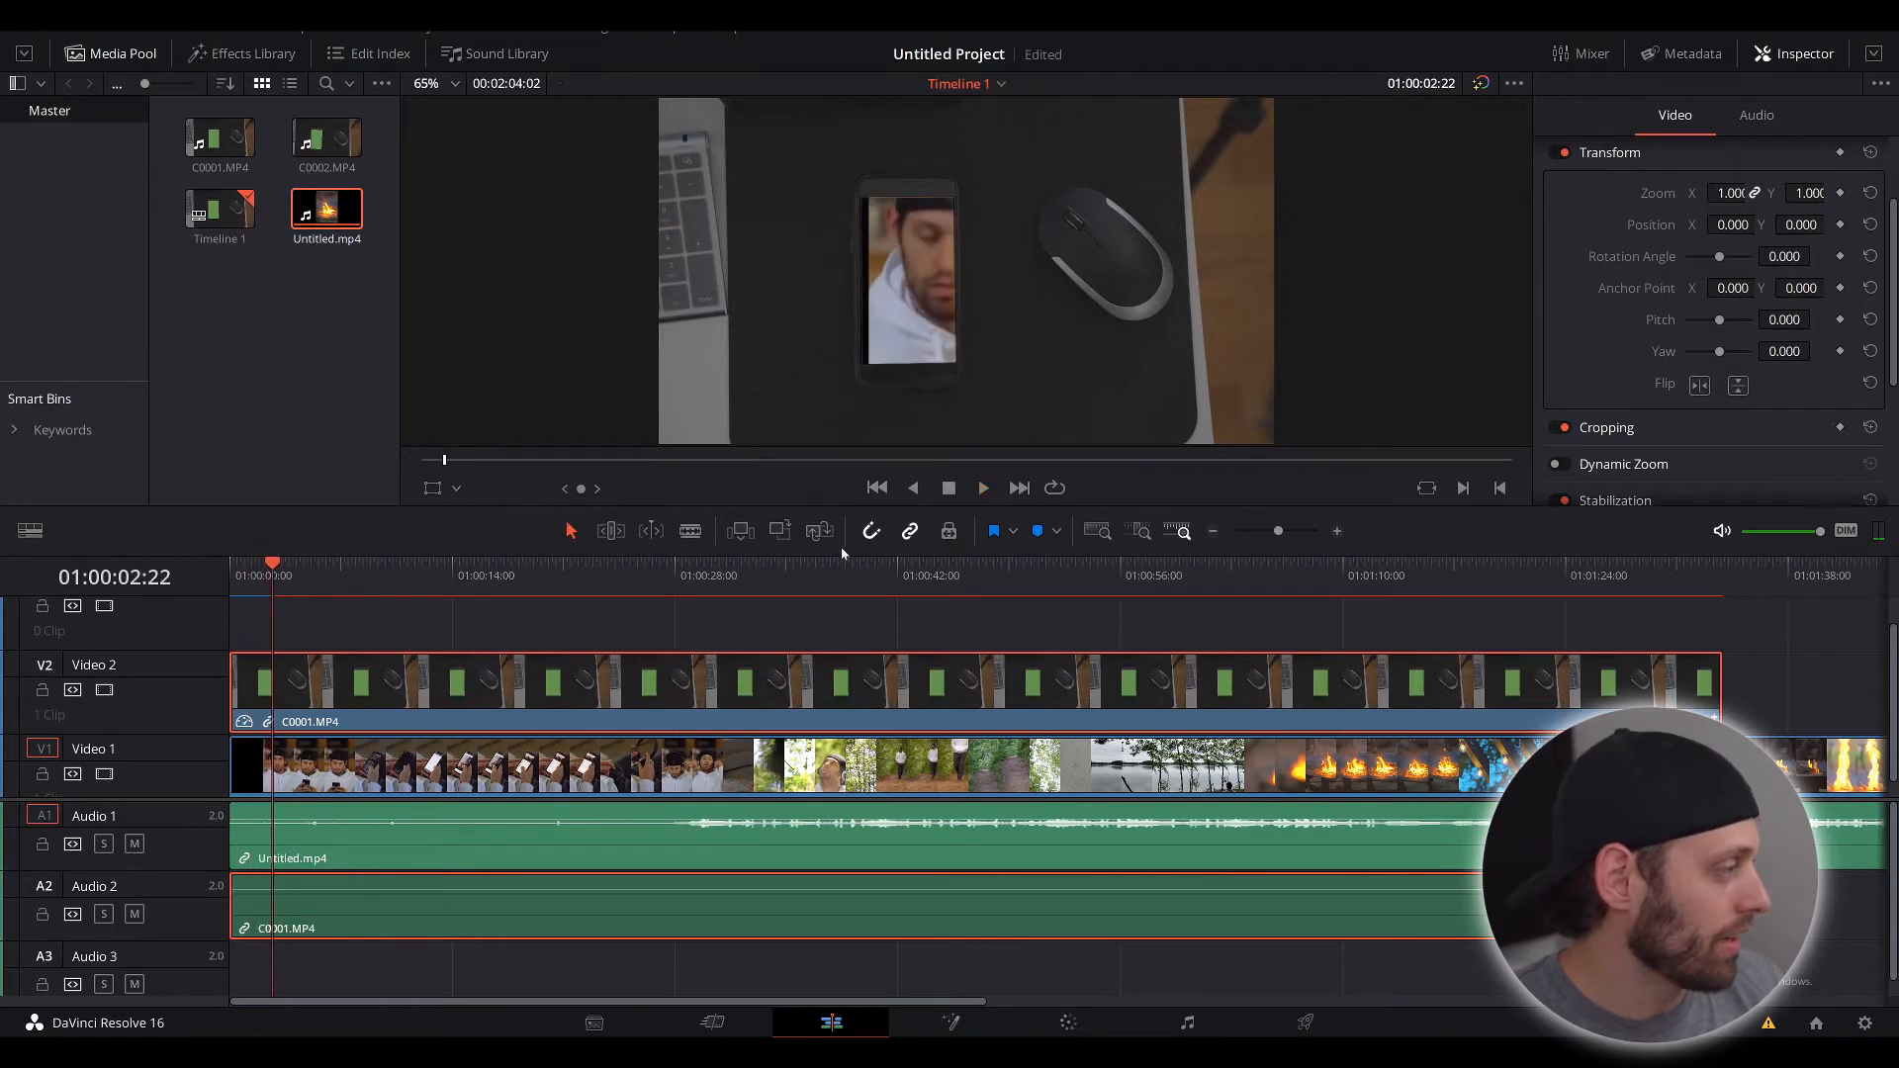
Step: Fit Untitled.mp4 inside the phone screen with zoom 0.570 and position X -162, Y -47, and play back the composite
left_click(536, 765)
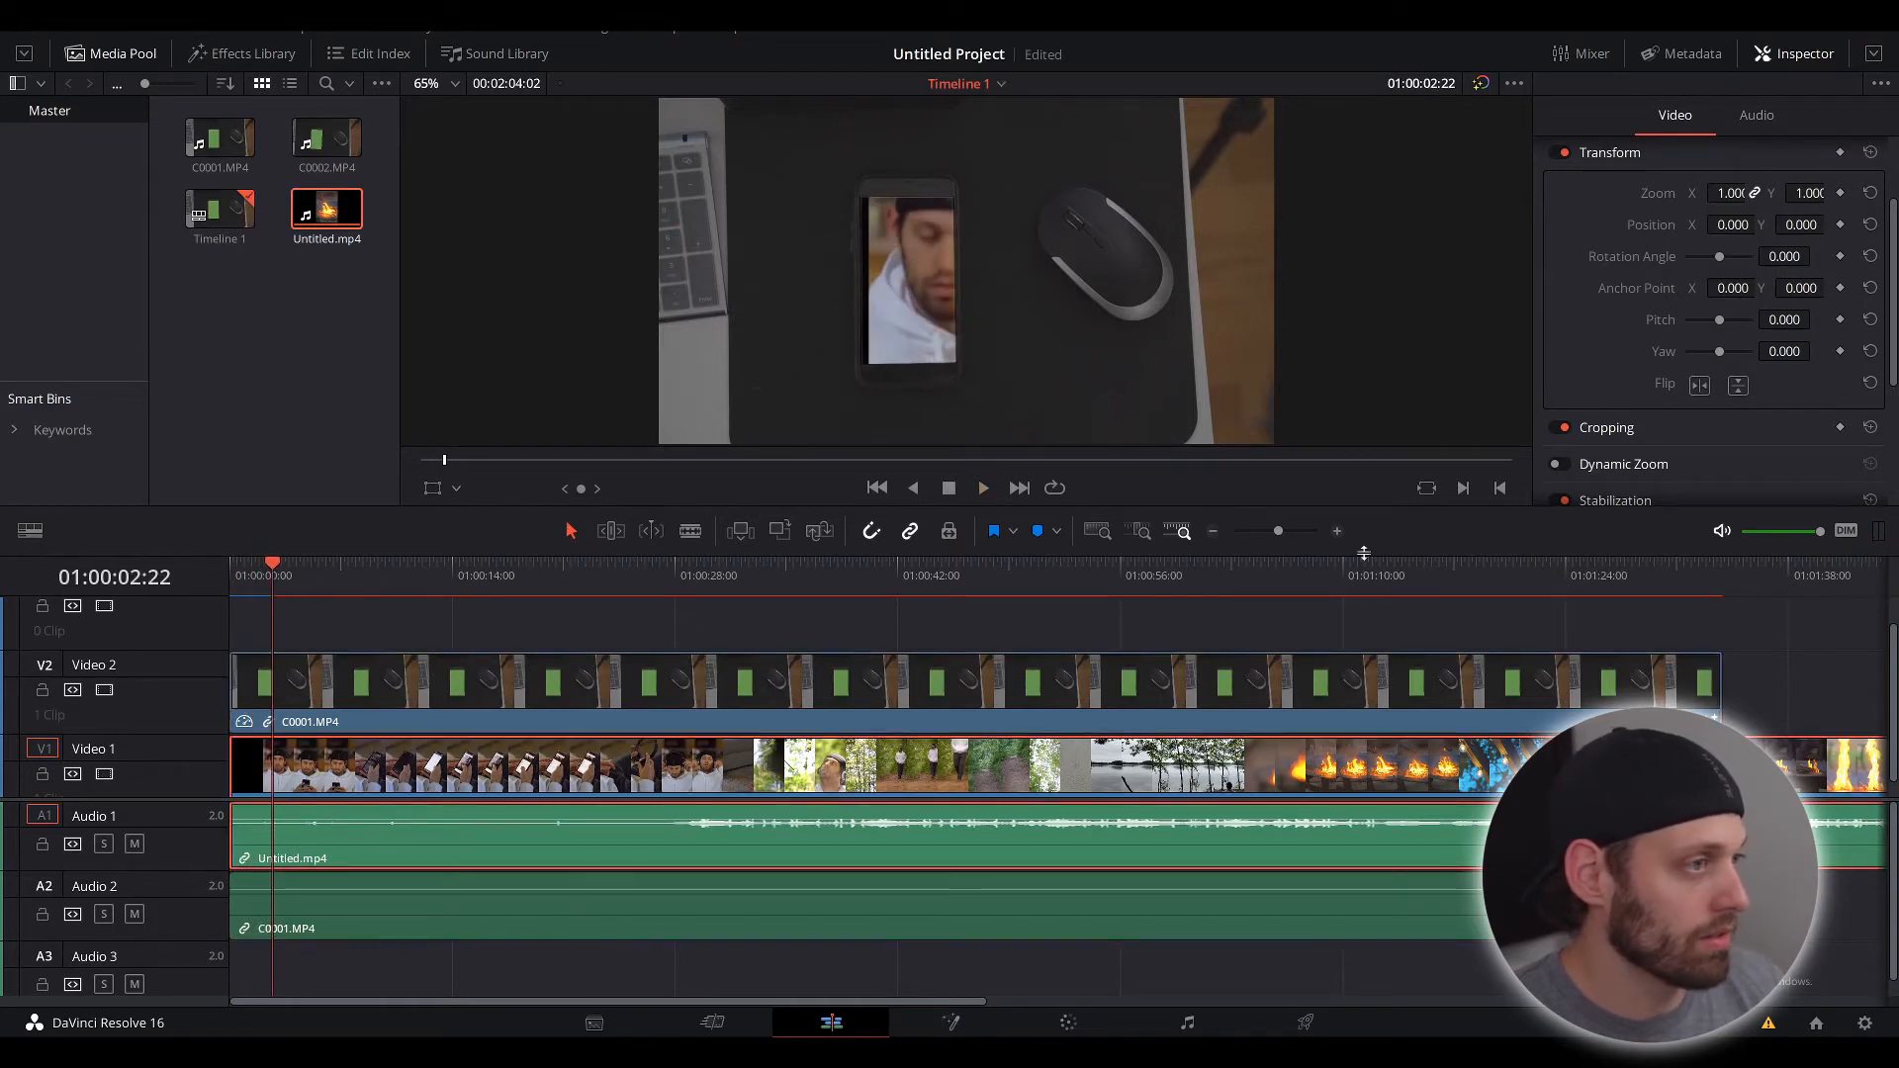
left_click(1730, 193)
type("0.89")
key("Return")
left_click_drag(1730, 193, 1690, 225)
left_click_drag(1811, 225, 1747, 193)
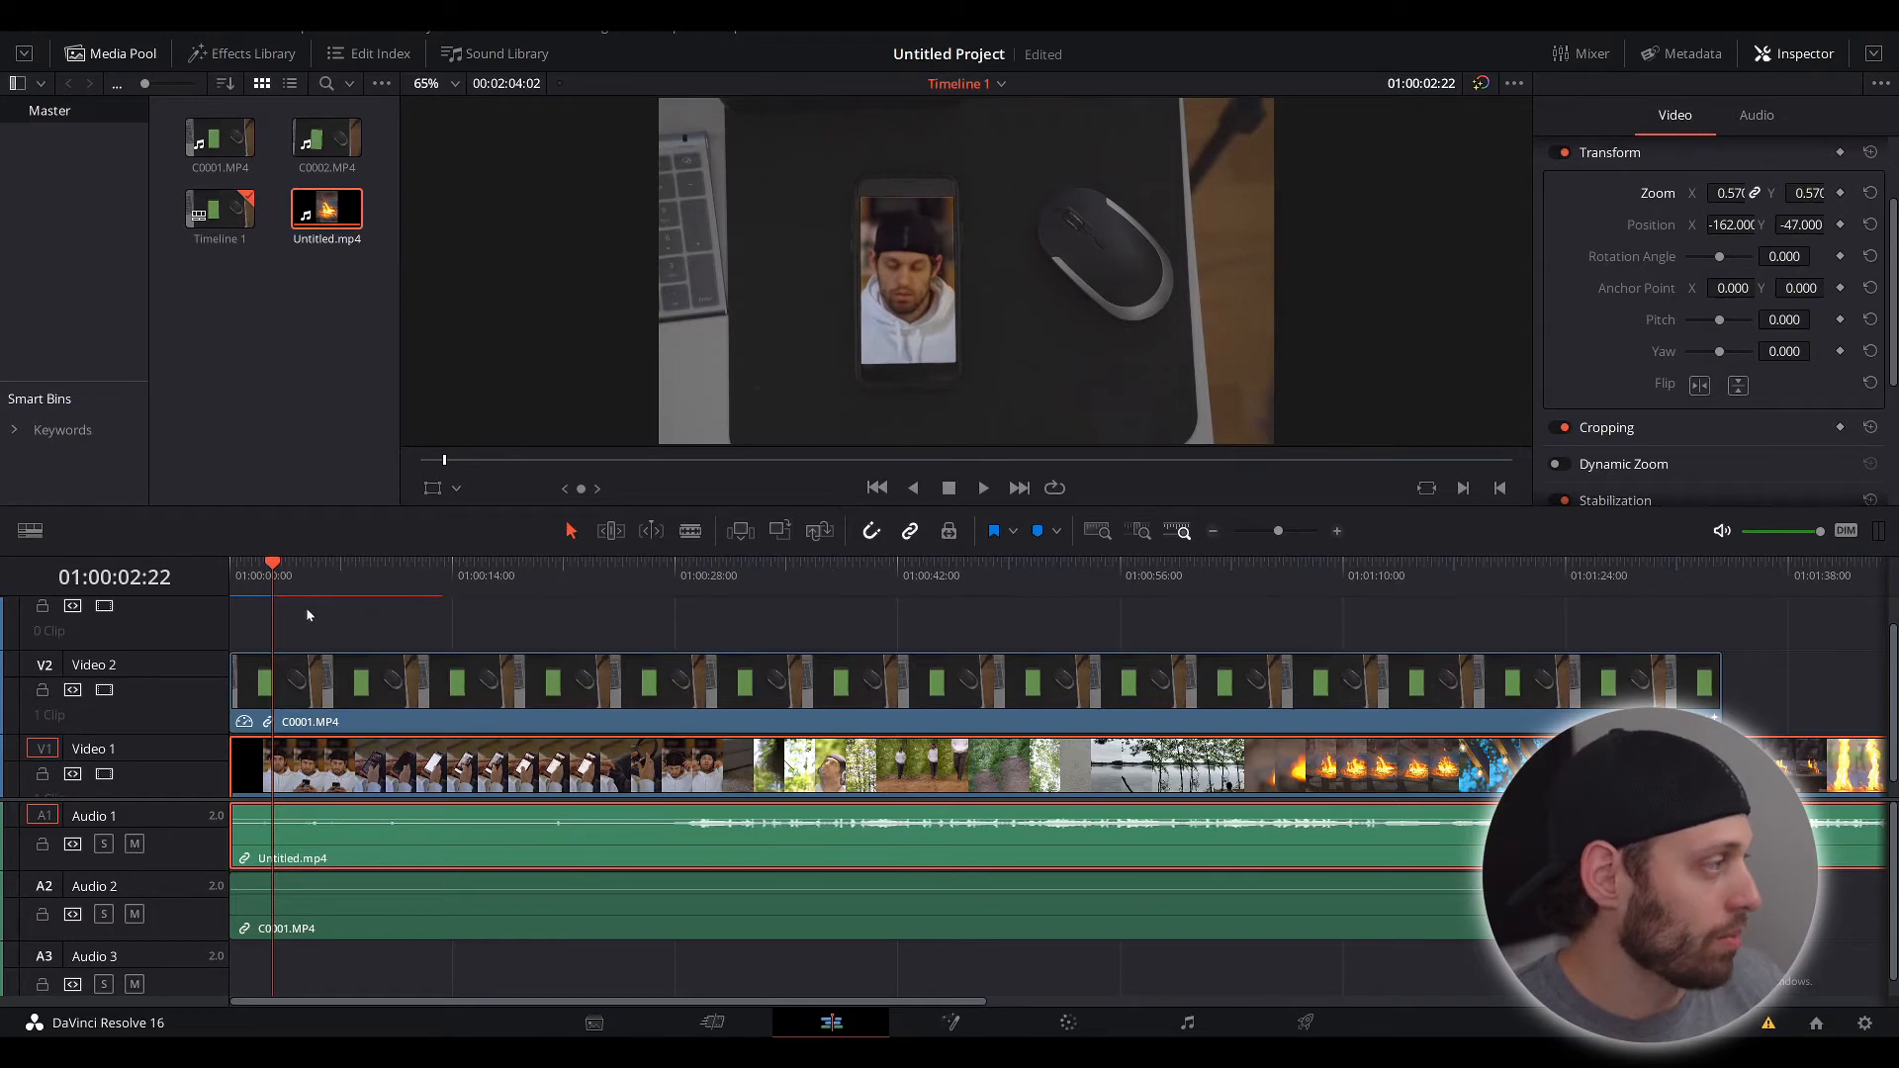
left_click(983, 487)
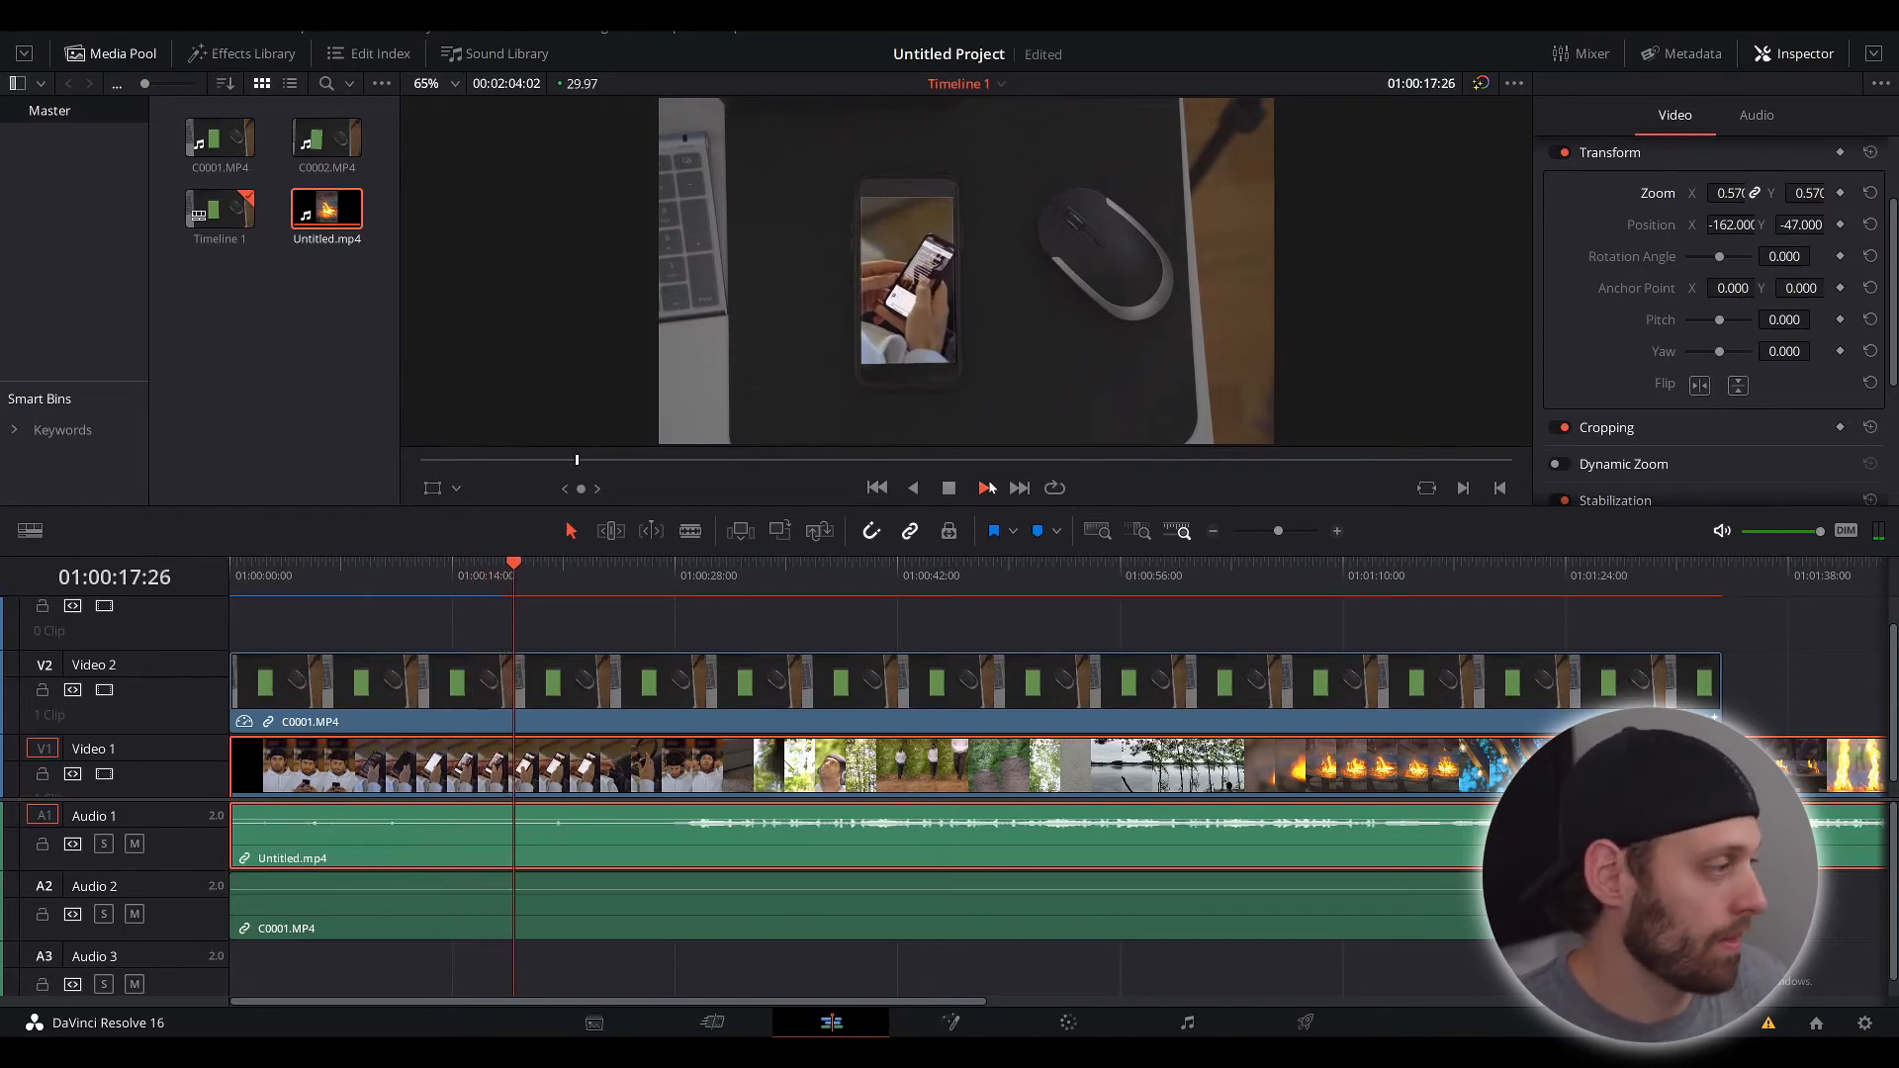
key("space")
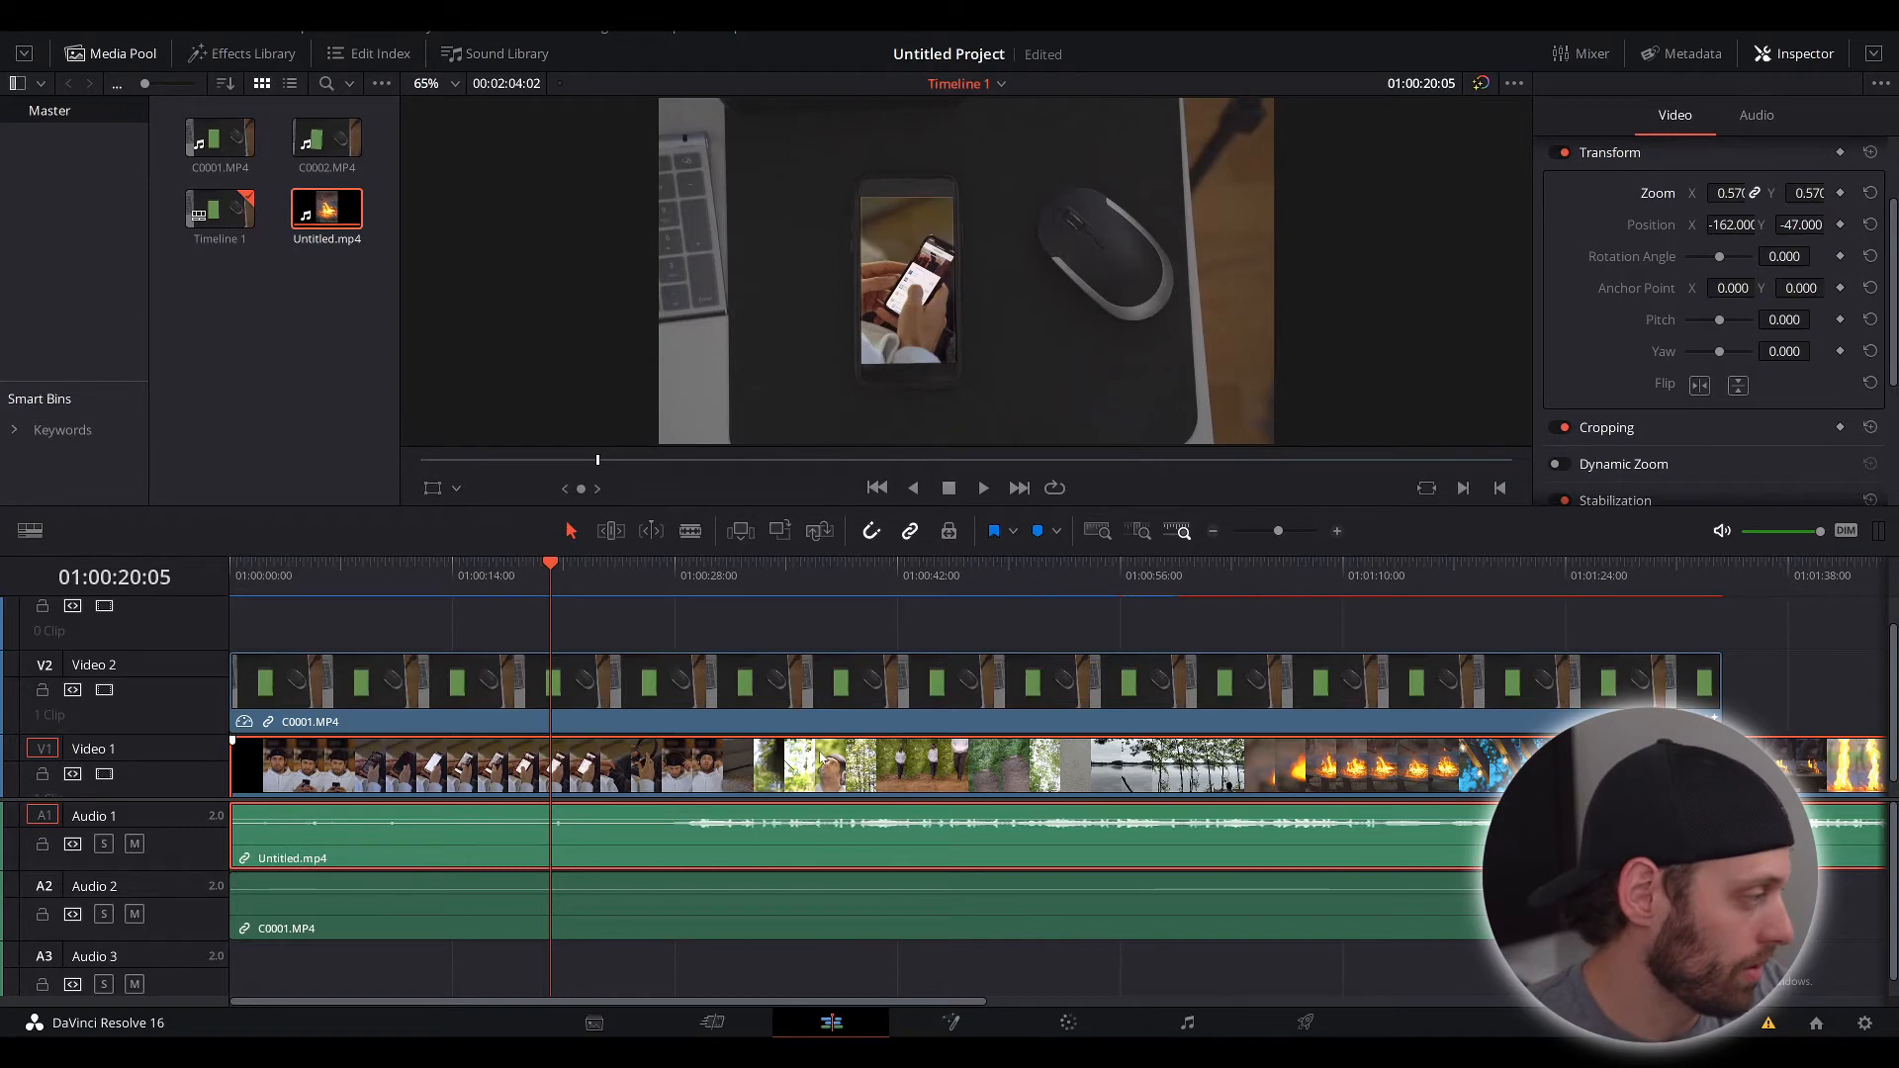
Step: Delete the Untitled.mp4 and C0001.MP4 clips from the timeline
key("Delete")
left_click(813, 700)
key("Delete")
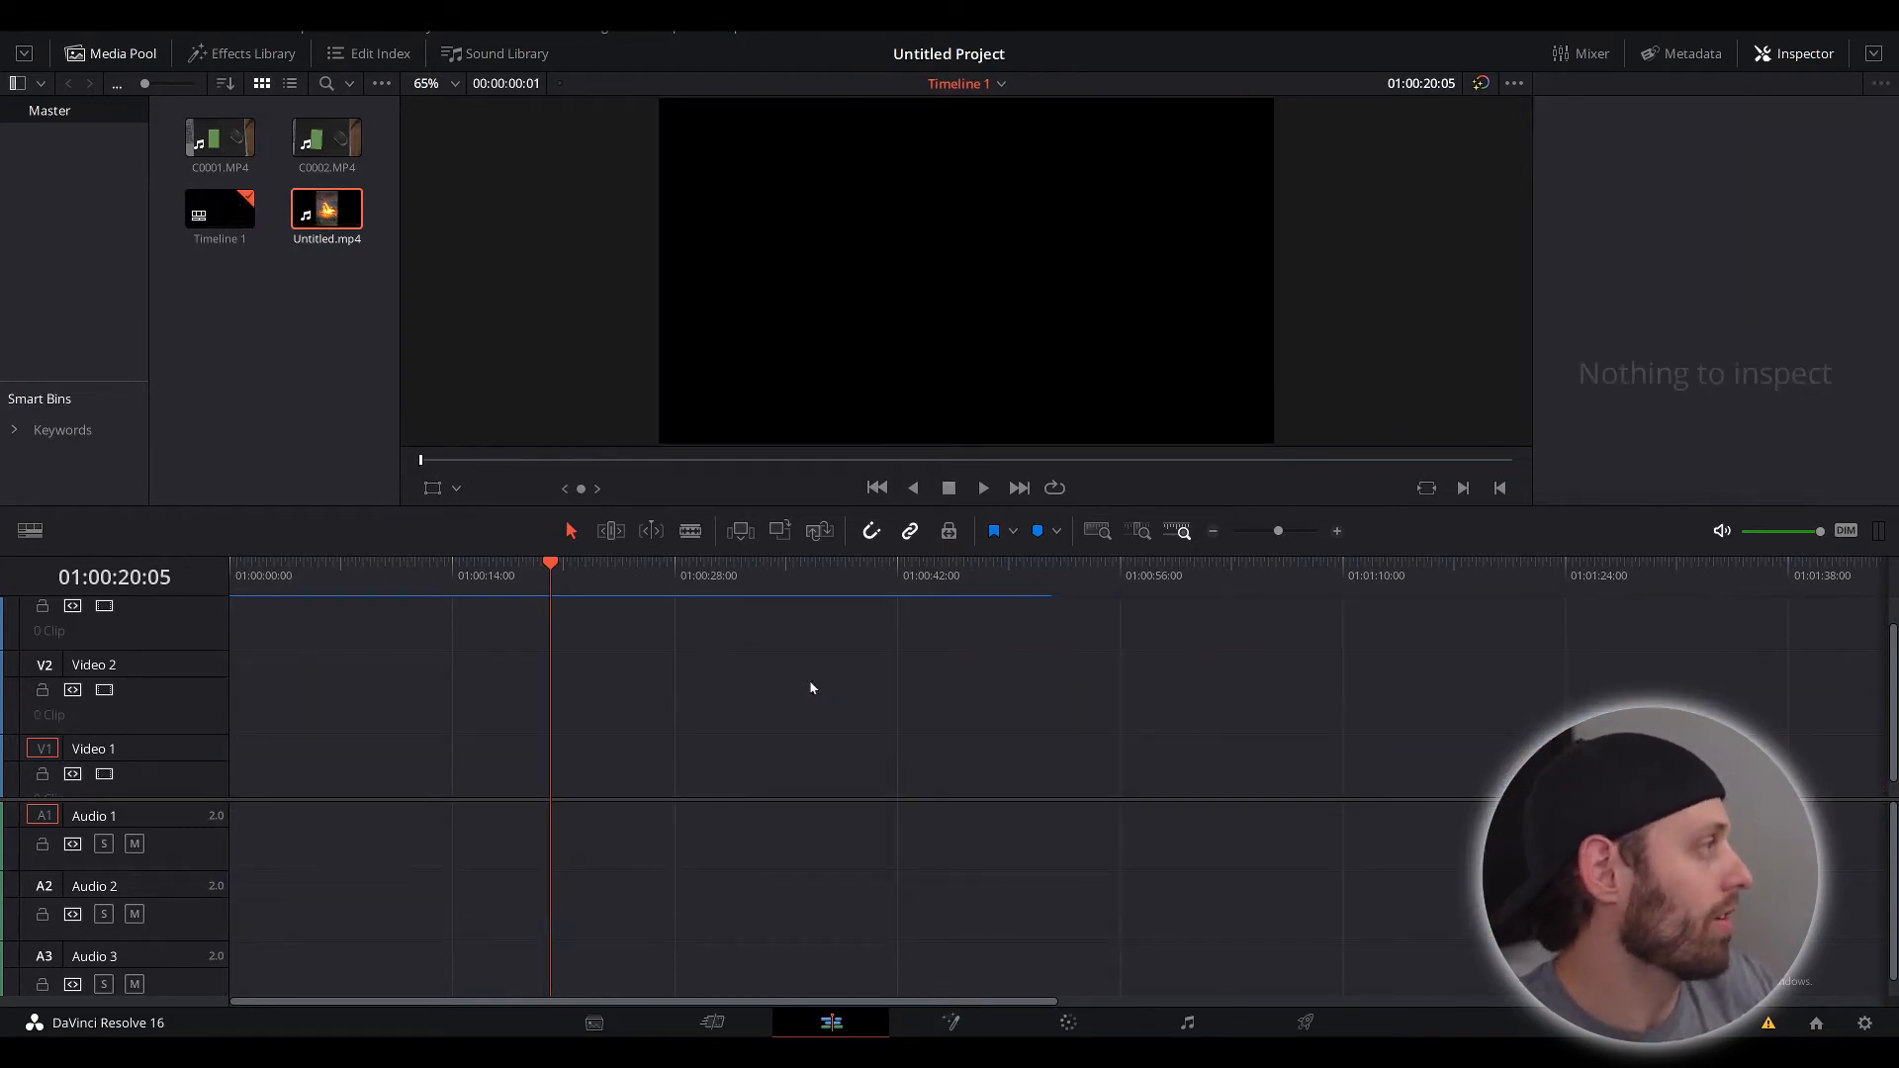
Step: Place C0001.MP4 at the start of Video 2 and make it a freeze frame of 01:00:02:16 lasting about 98 seconds
left_click_drag(203, 148, 230, 671)
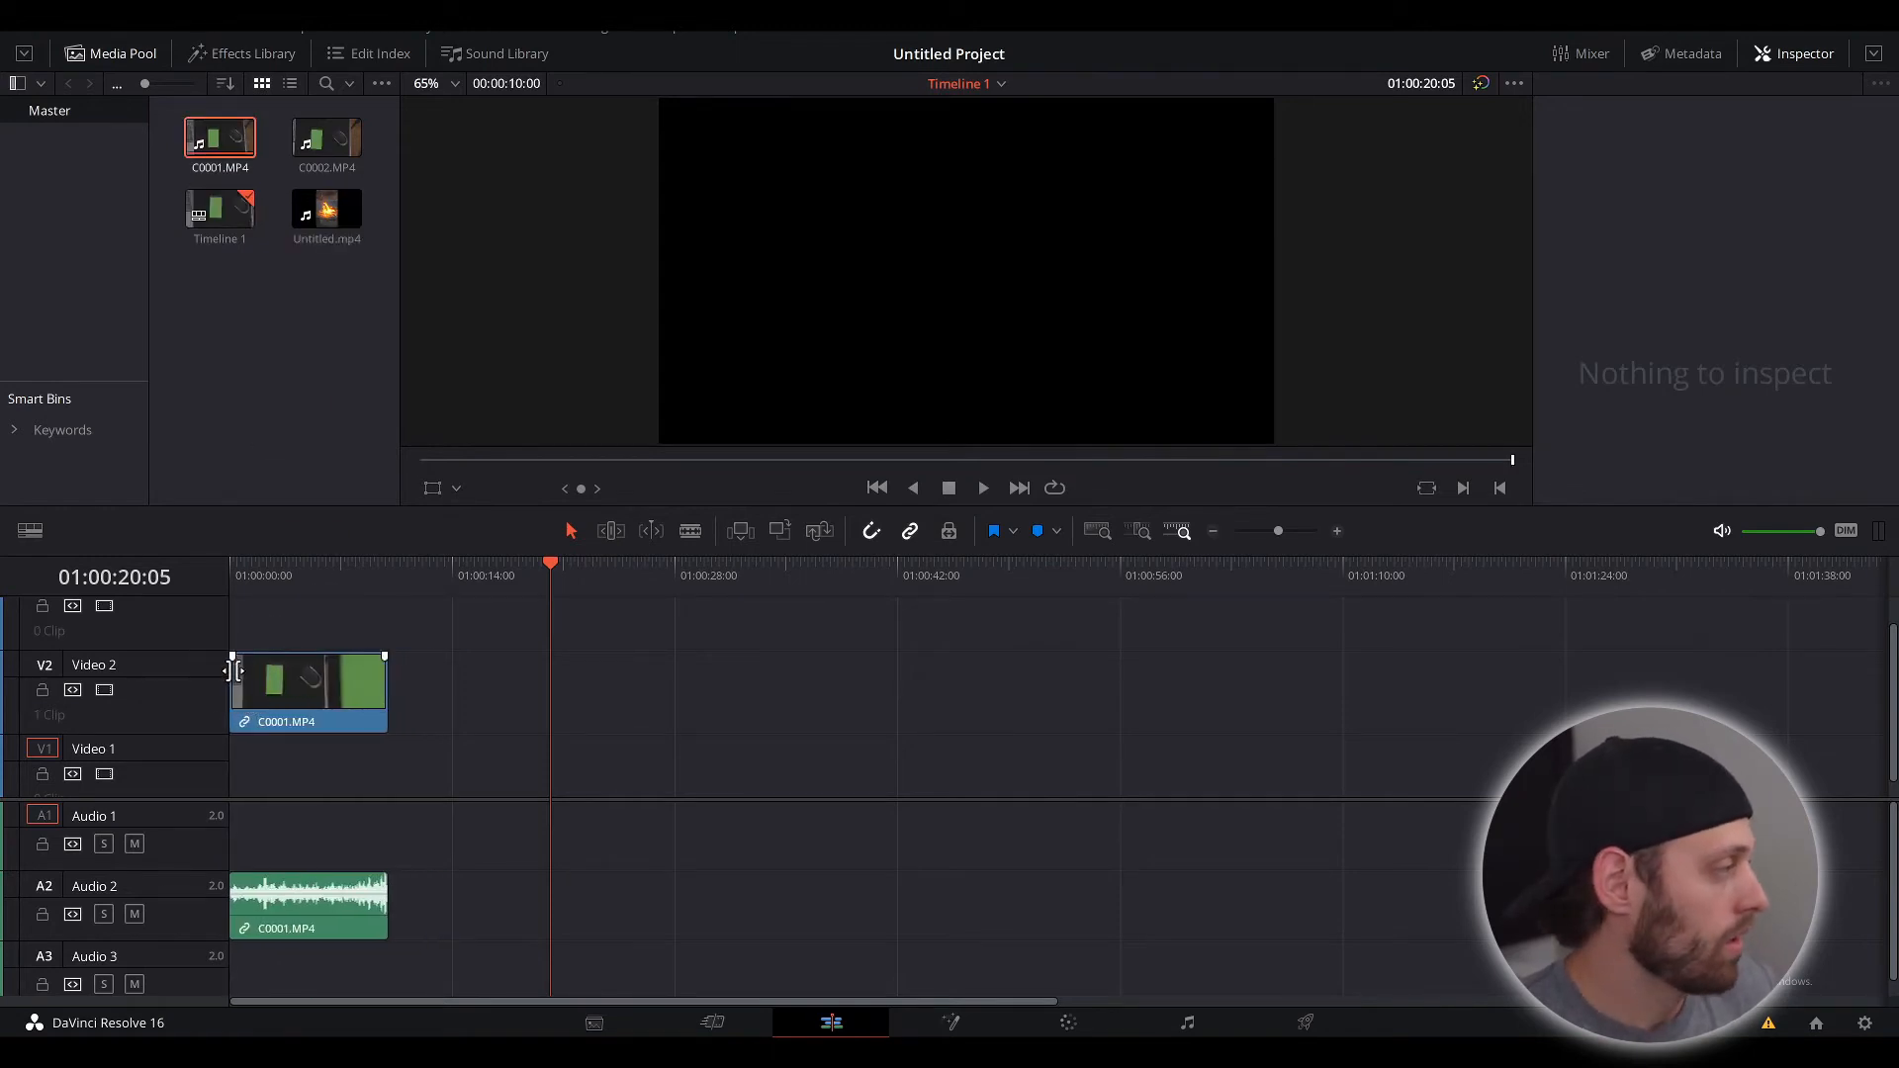
left_click(235, 572)
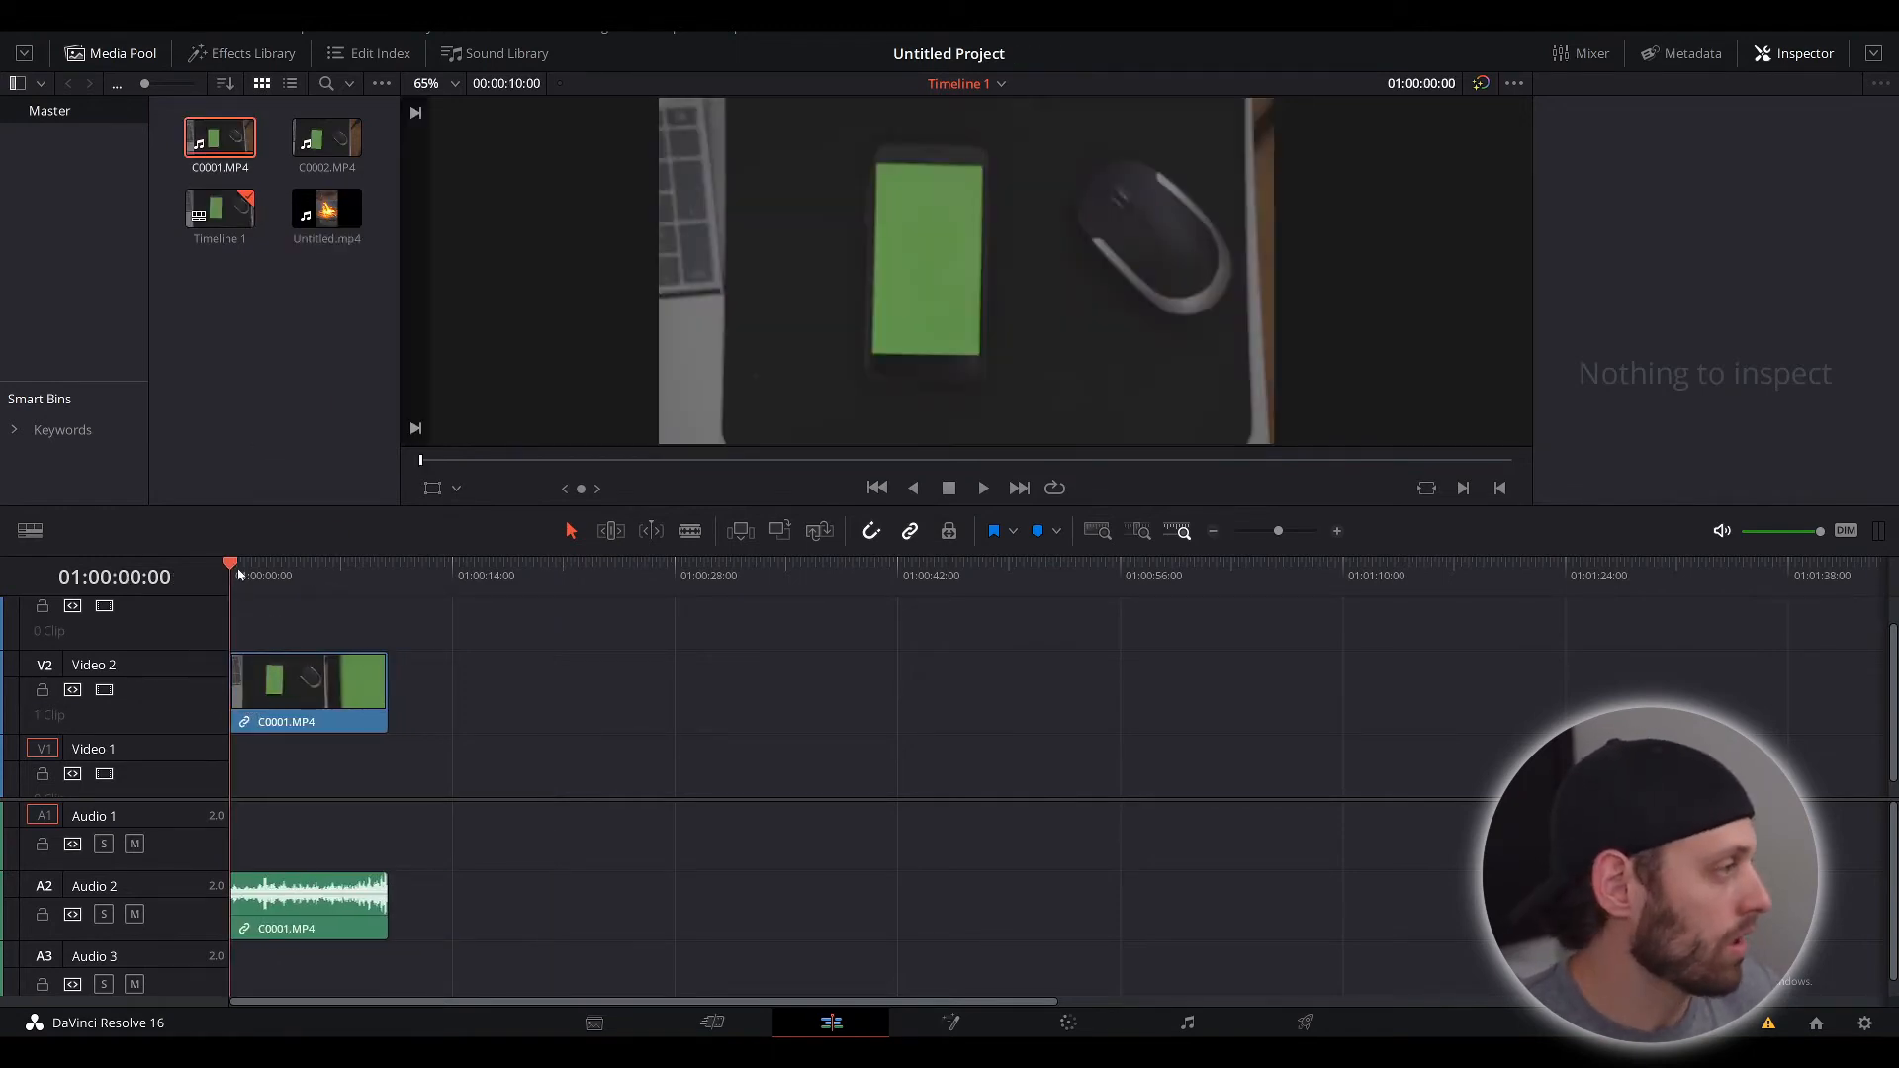
left_click_drag(247, 573, 270, 578)
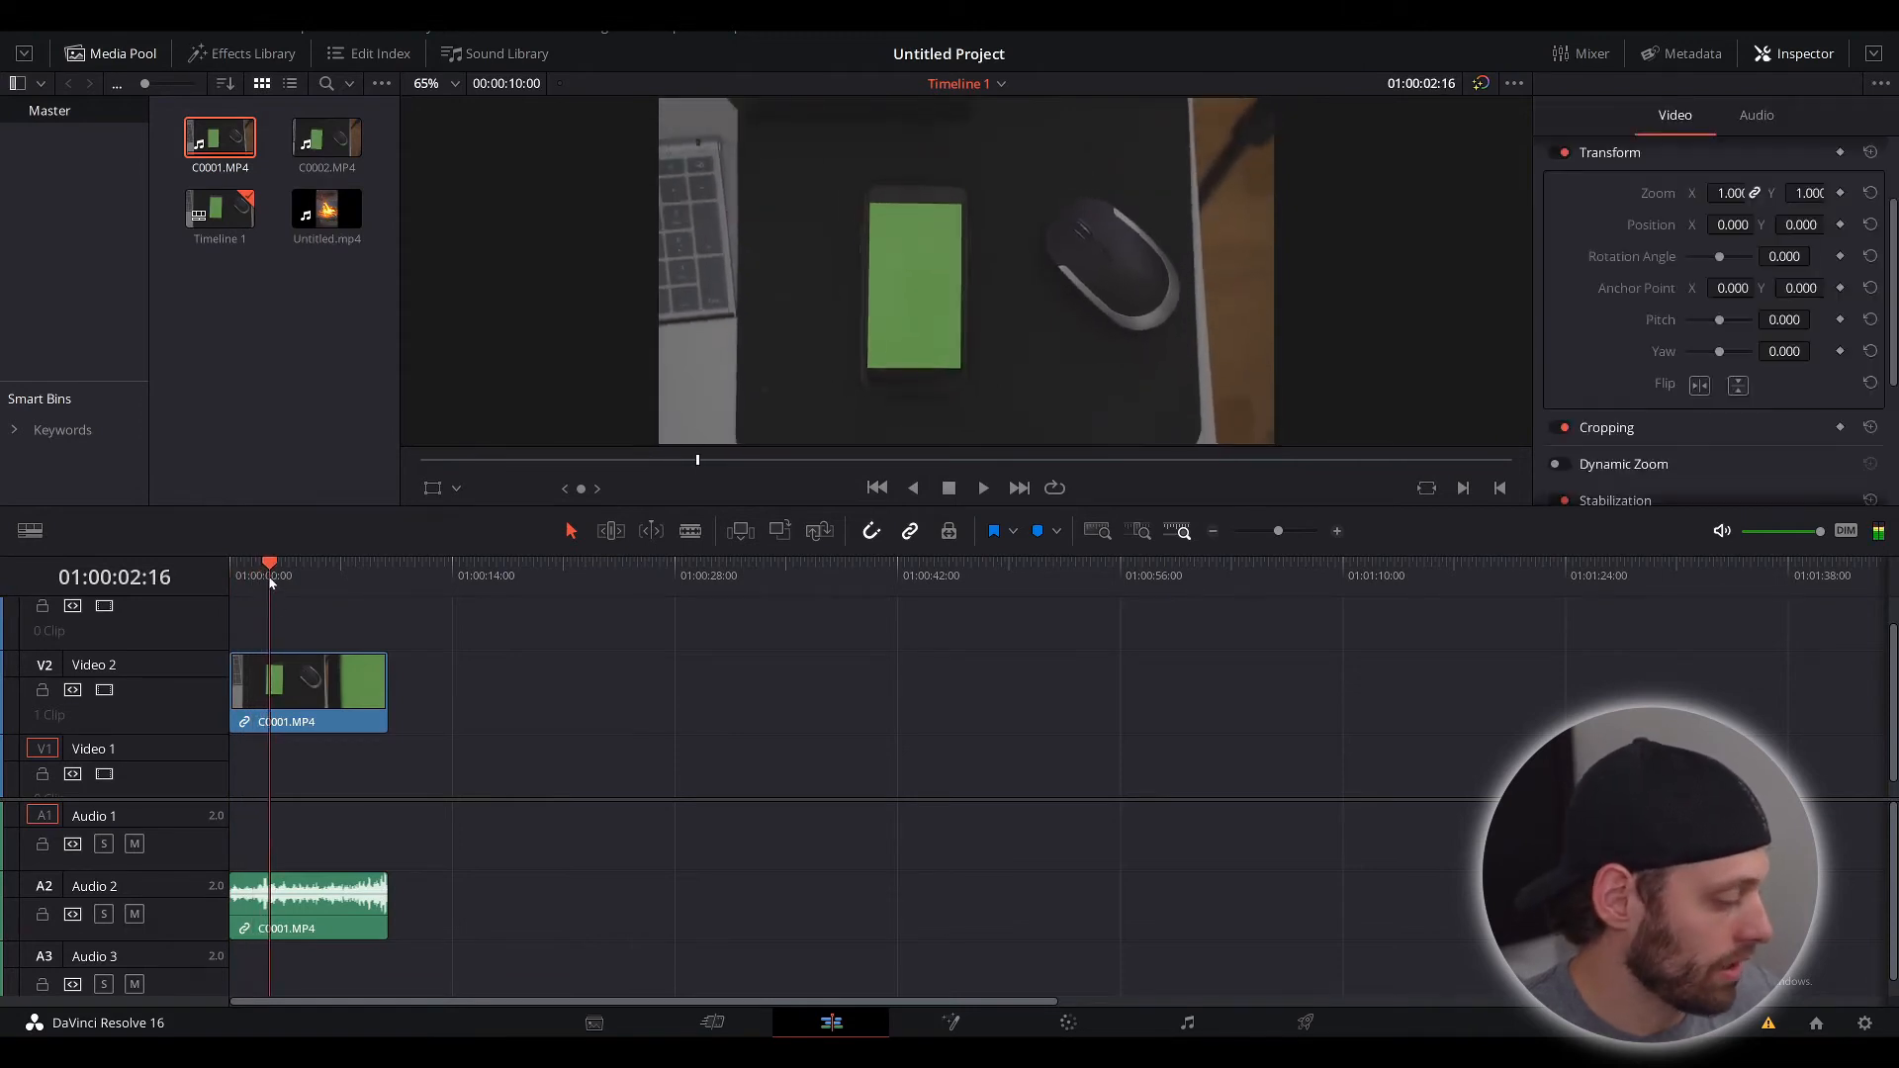
left_click(273, 710)
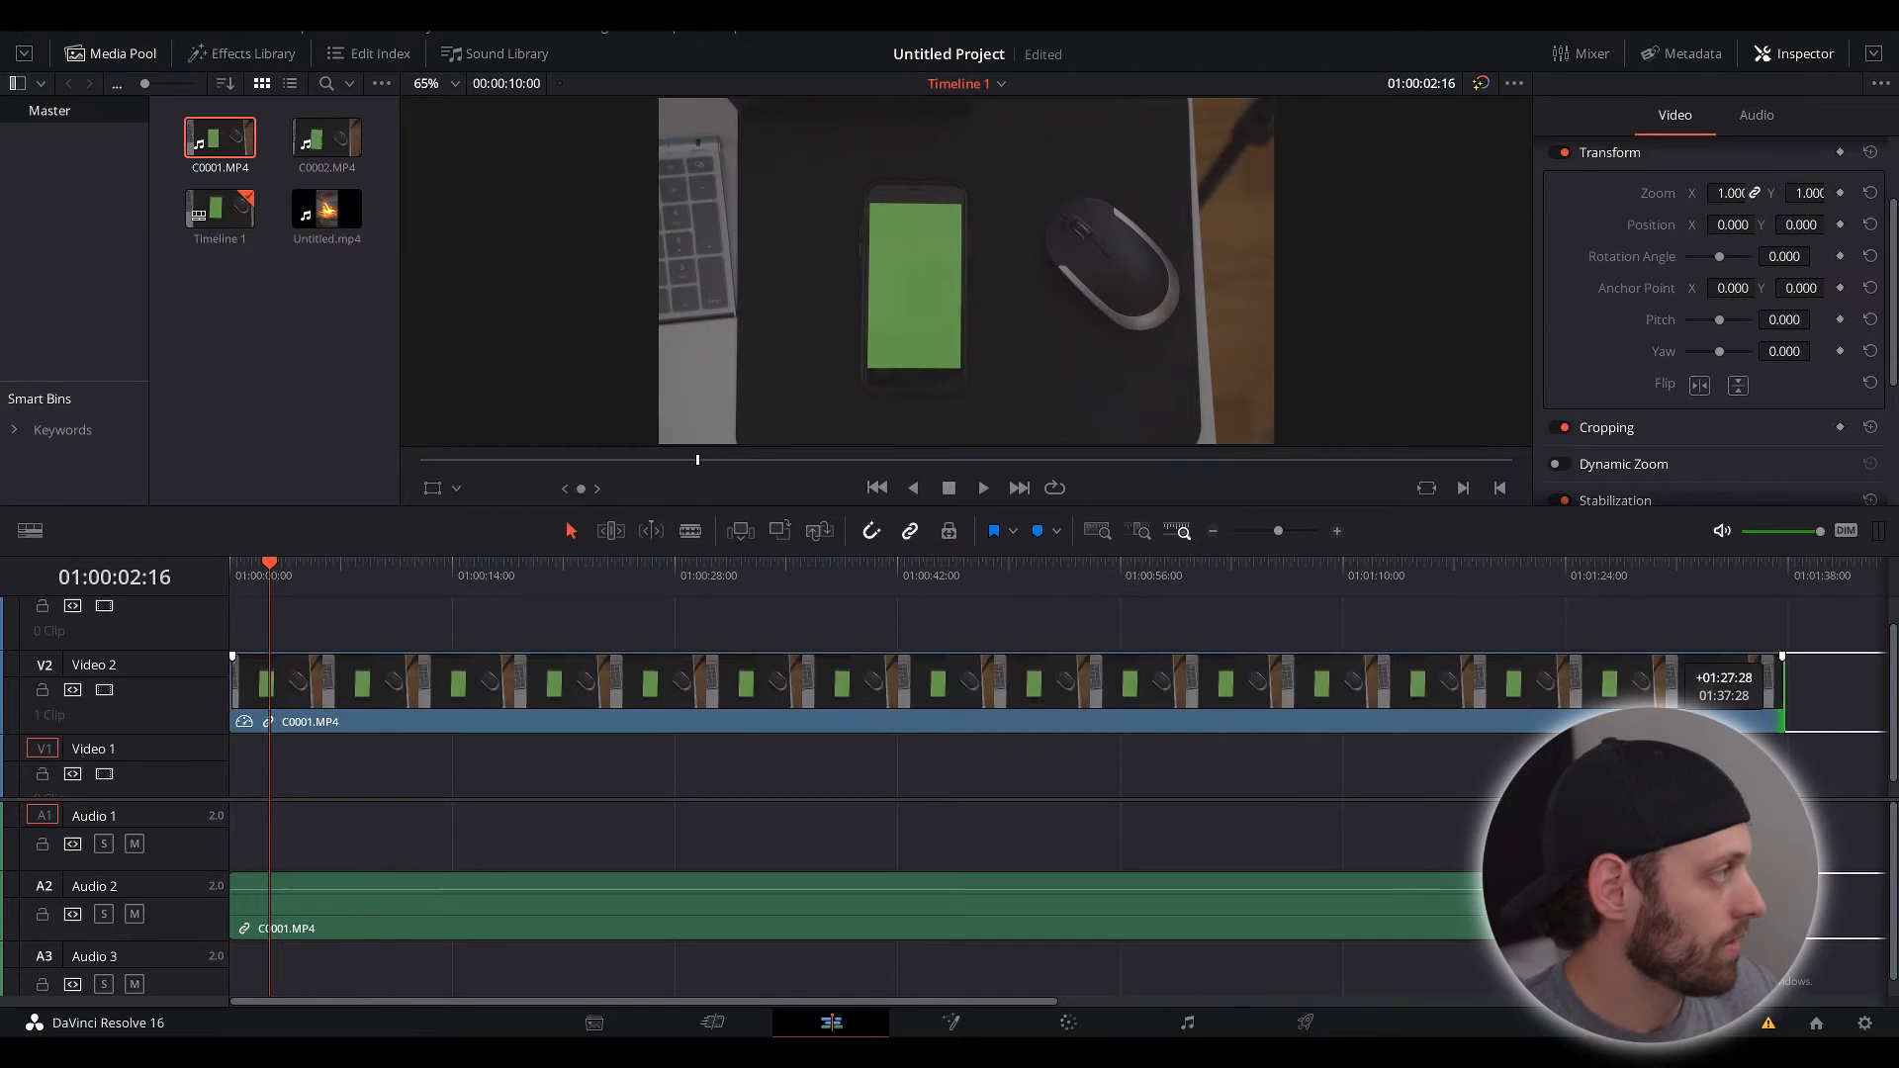
Step: Place Untitled.mp4 at the start of Video 1 and open the frozen Video 2 clip on the Color page, moving node 01 toward the source input
left_click_drag(326, 210, 236, 781)
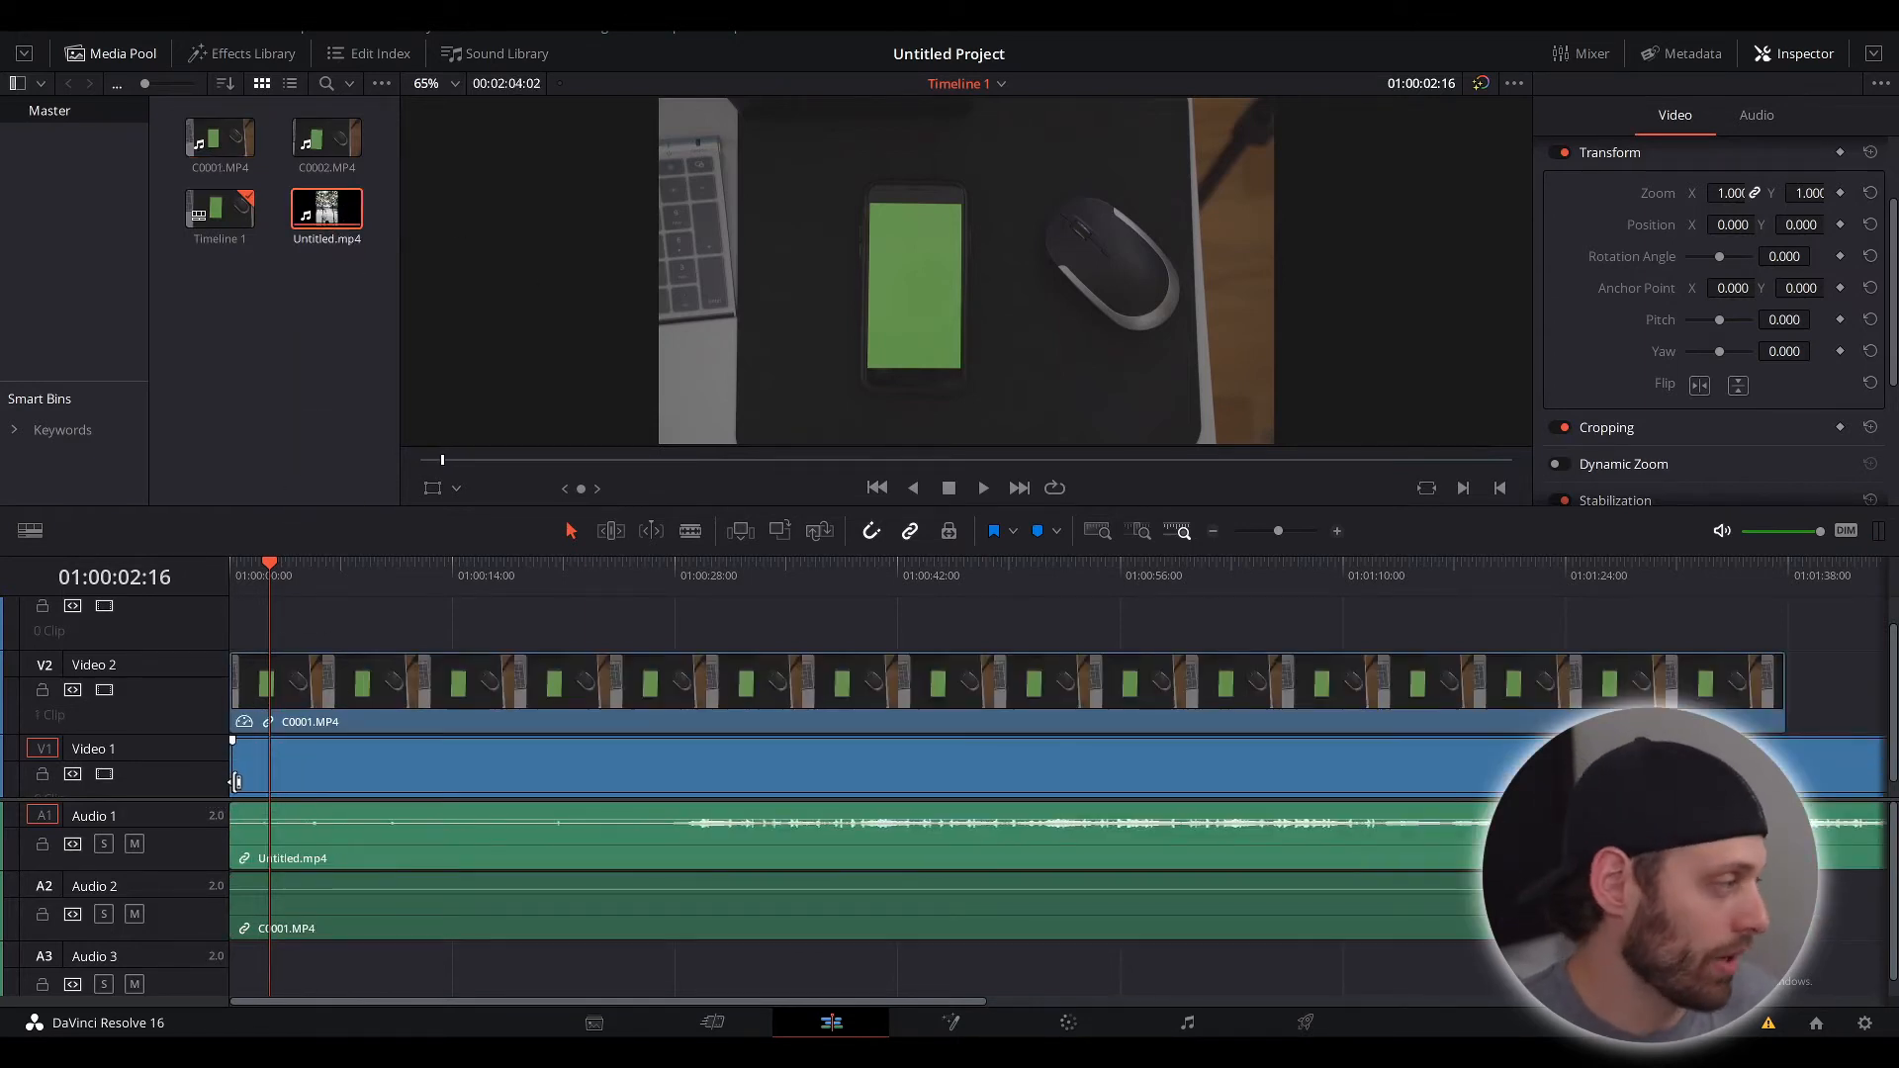
left_click(324, 700)
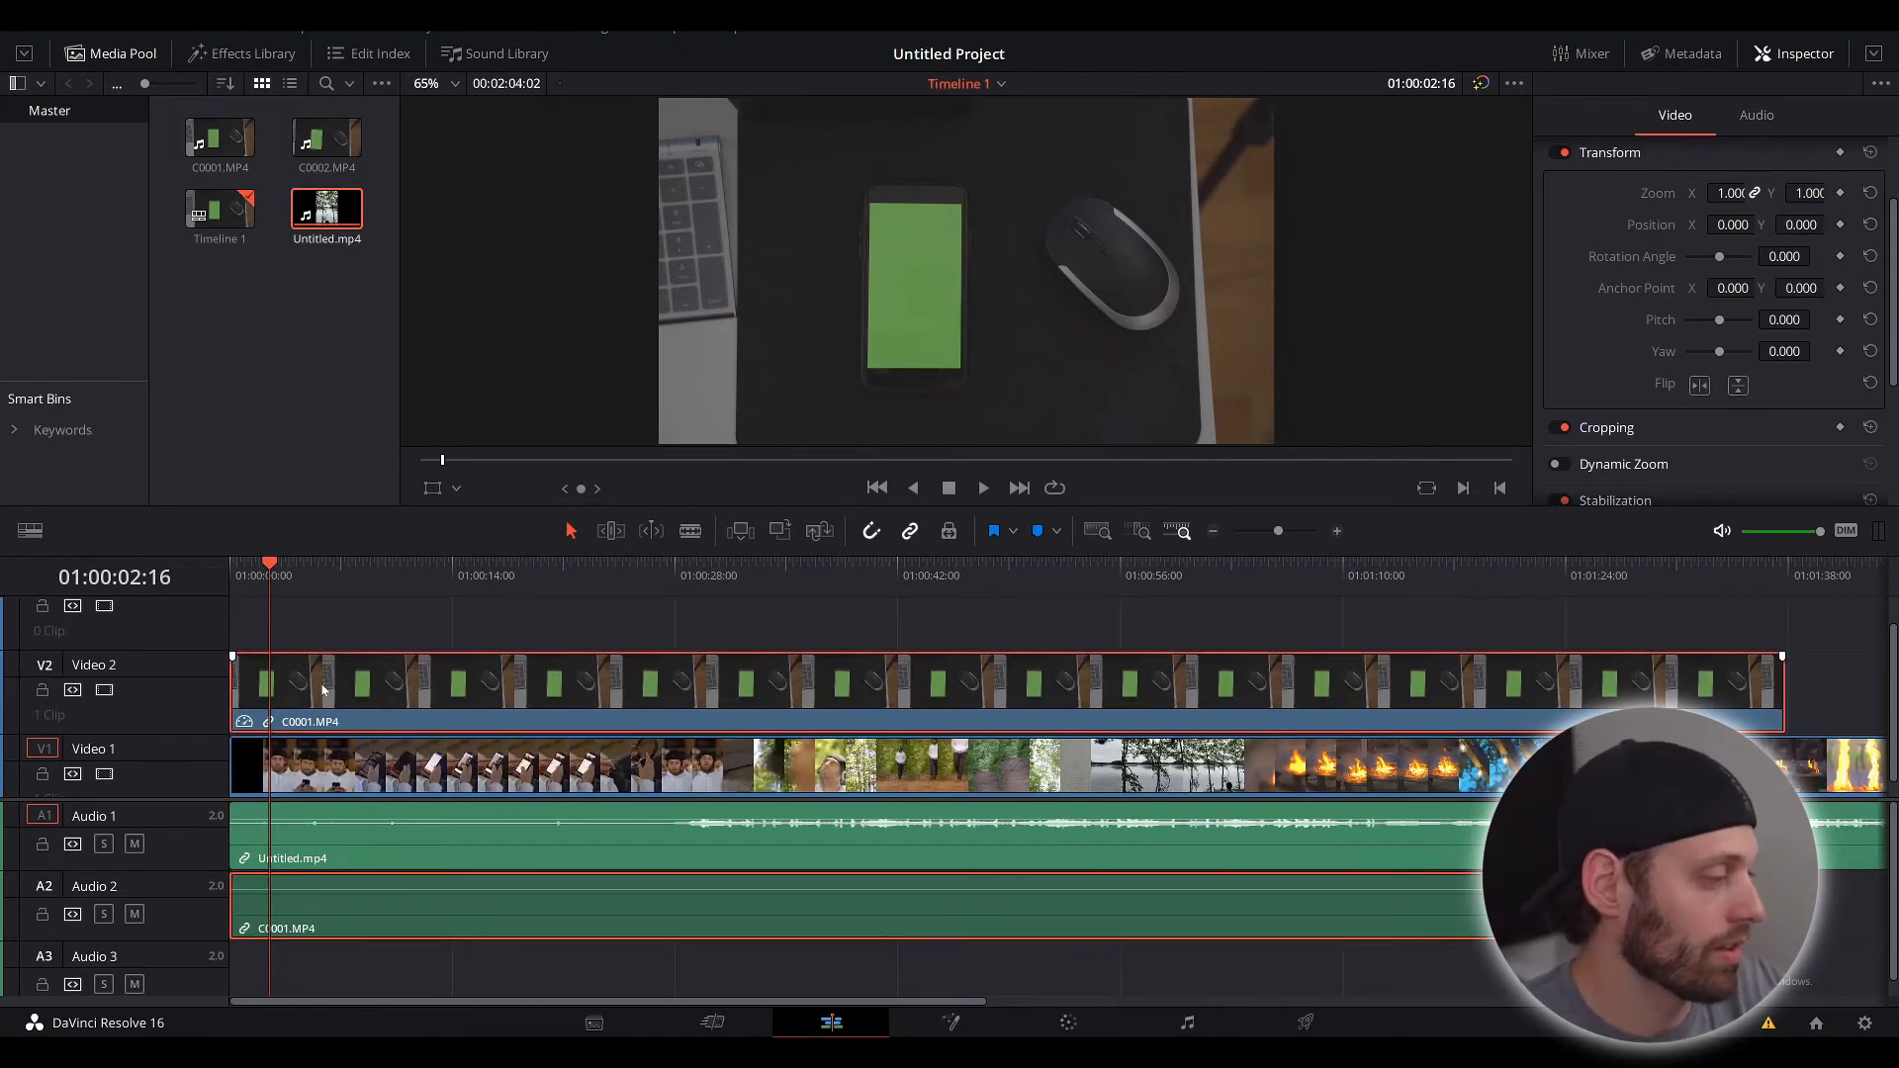
left_click(1072, 1025)
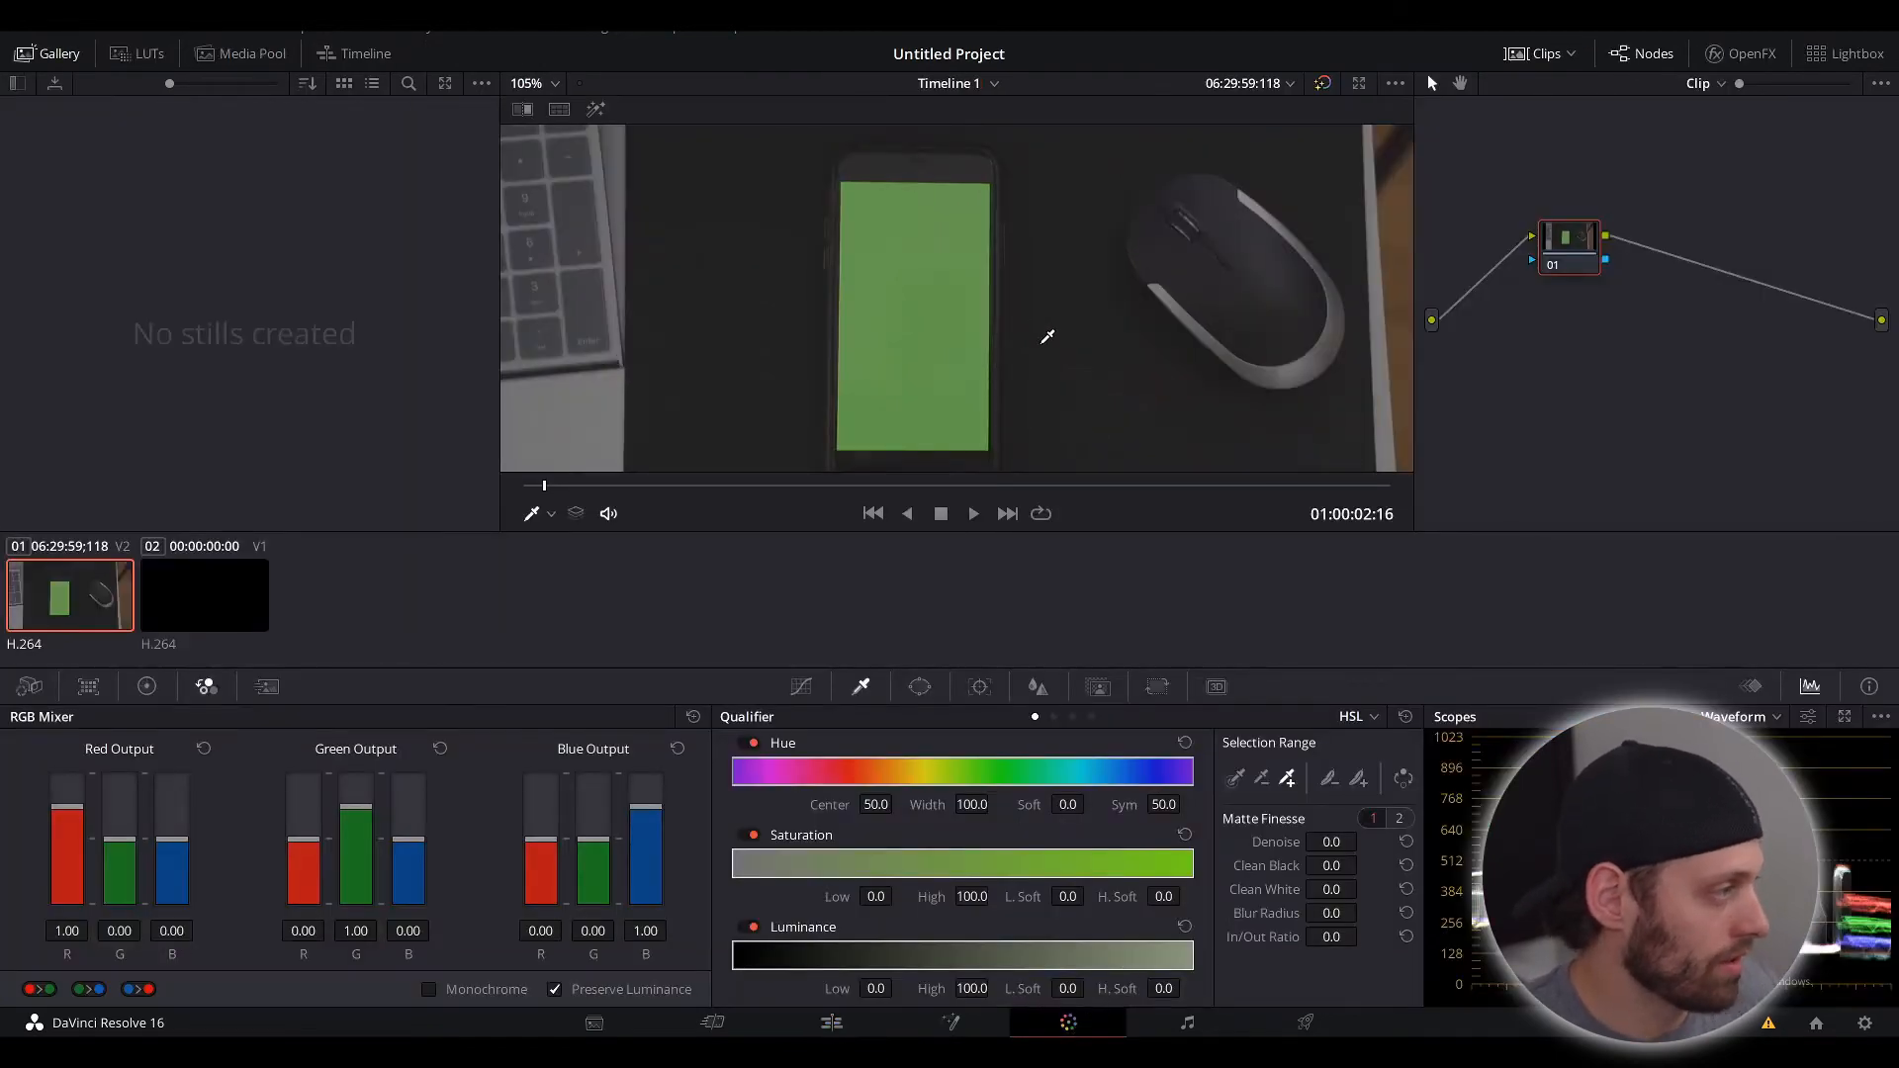
scroll(1037, 342, "down", 5)
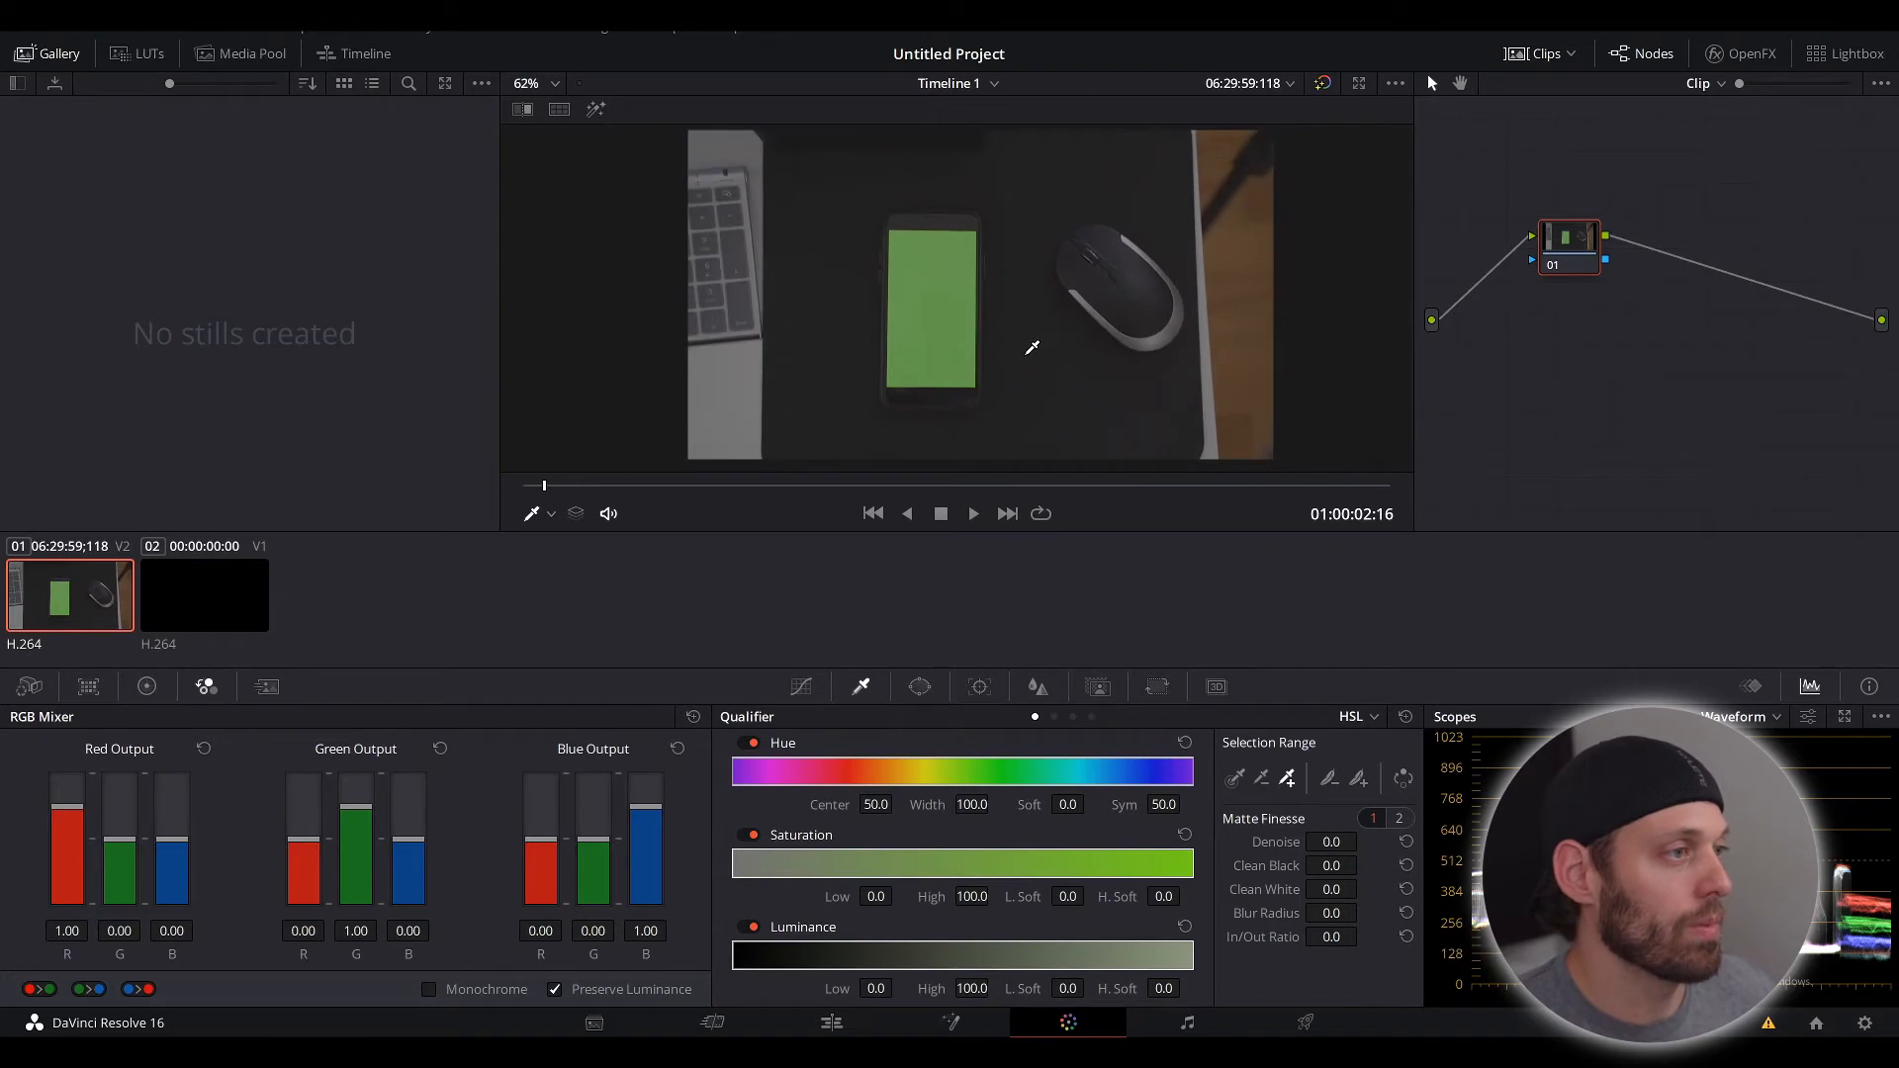
left_click_drag(1583, 251, 1528, 240)
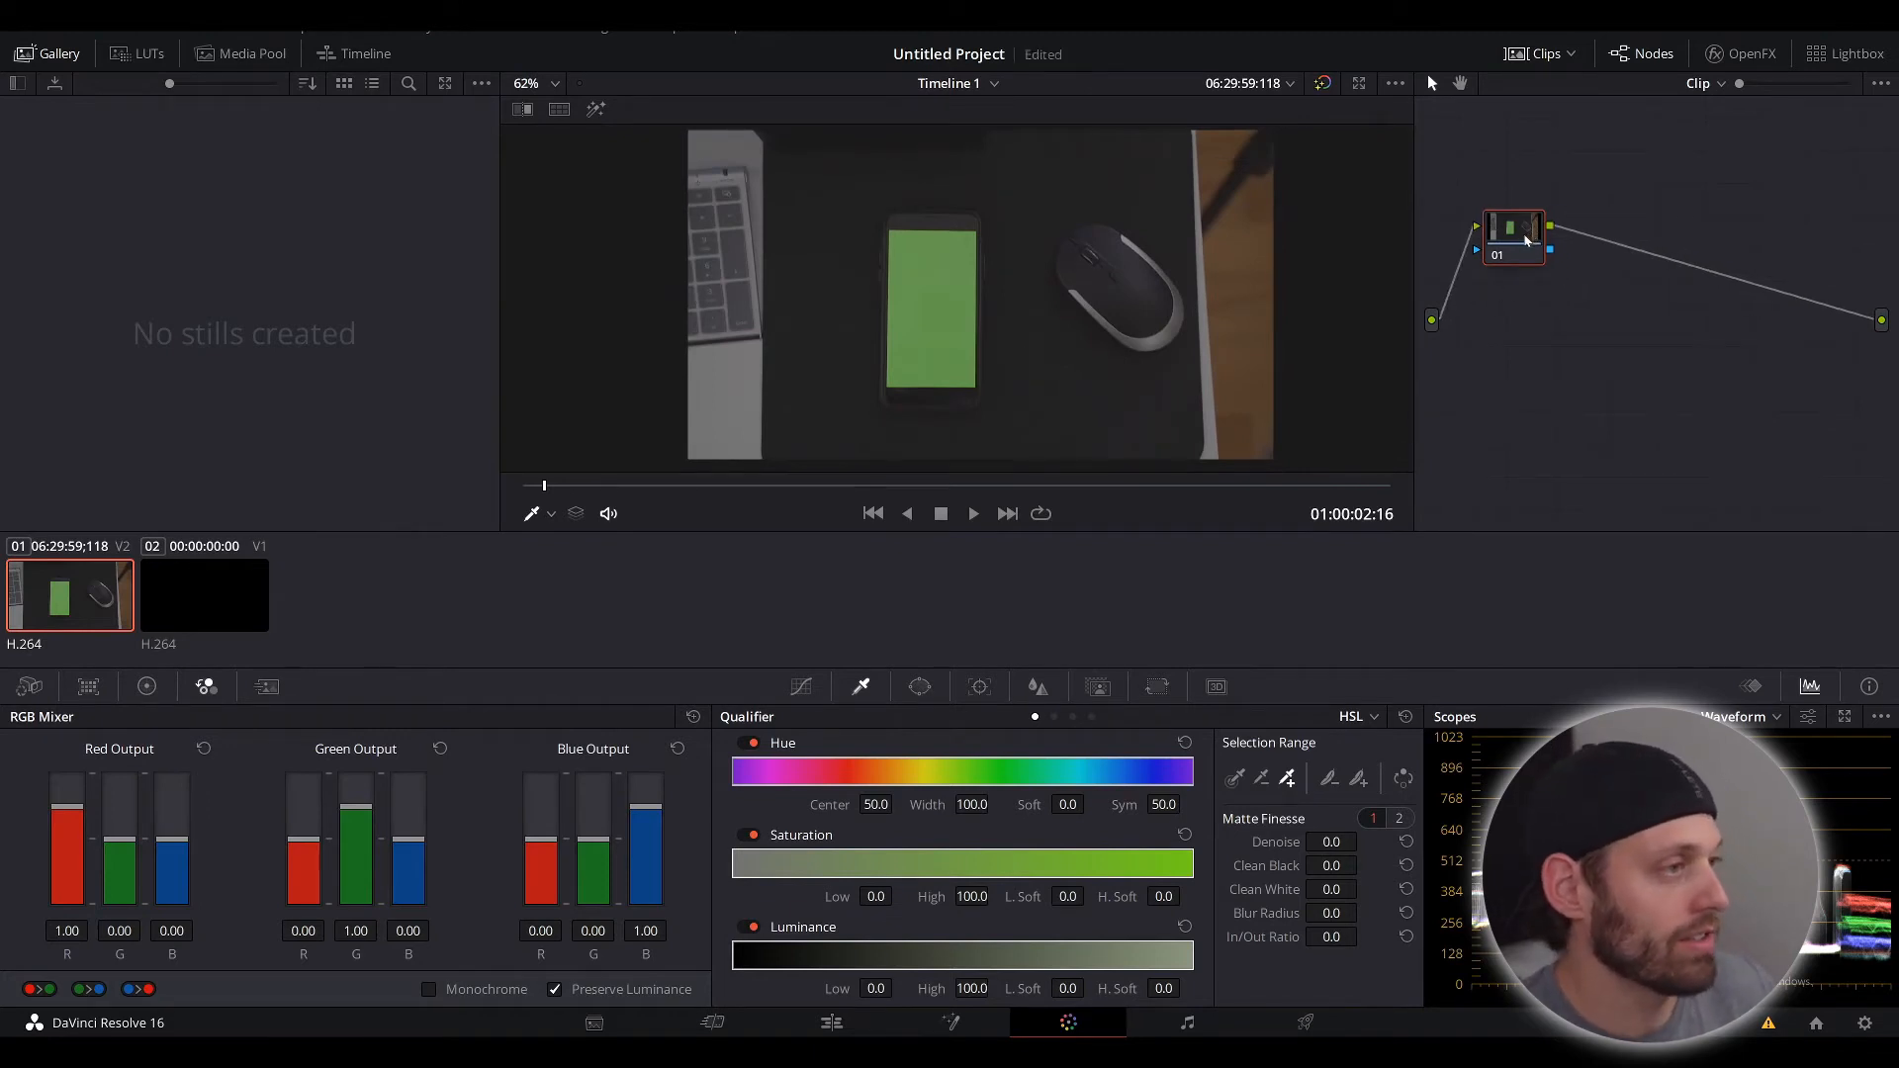
Step: Add serial node 02 after node 01 and sample the phone's green screen in it with the 3D qualifier
key("alt+s")
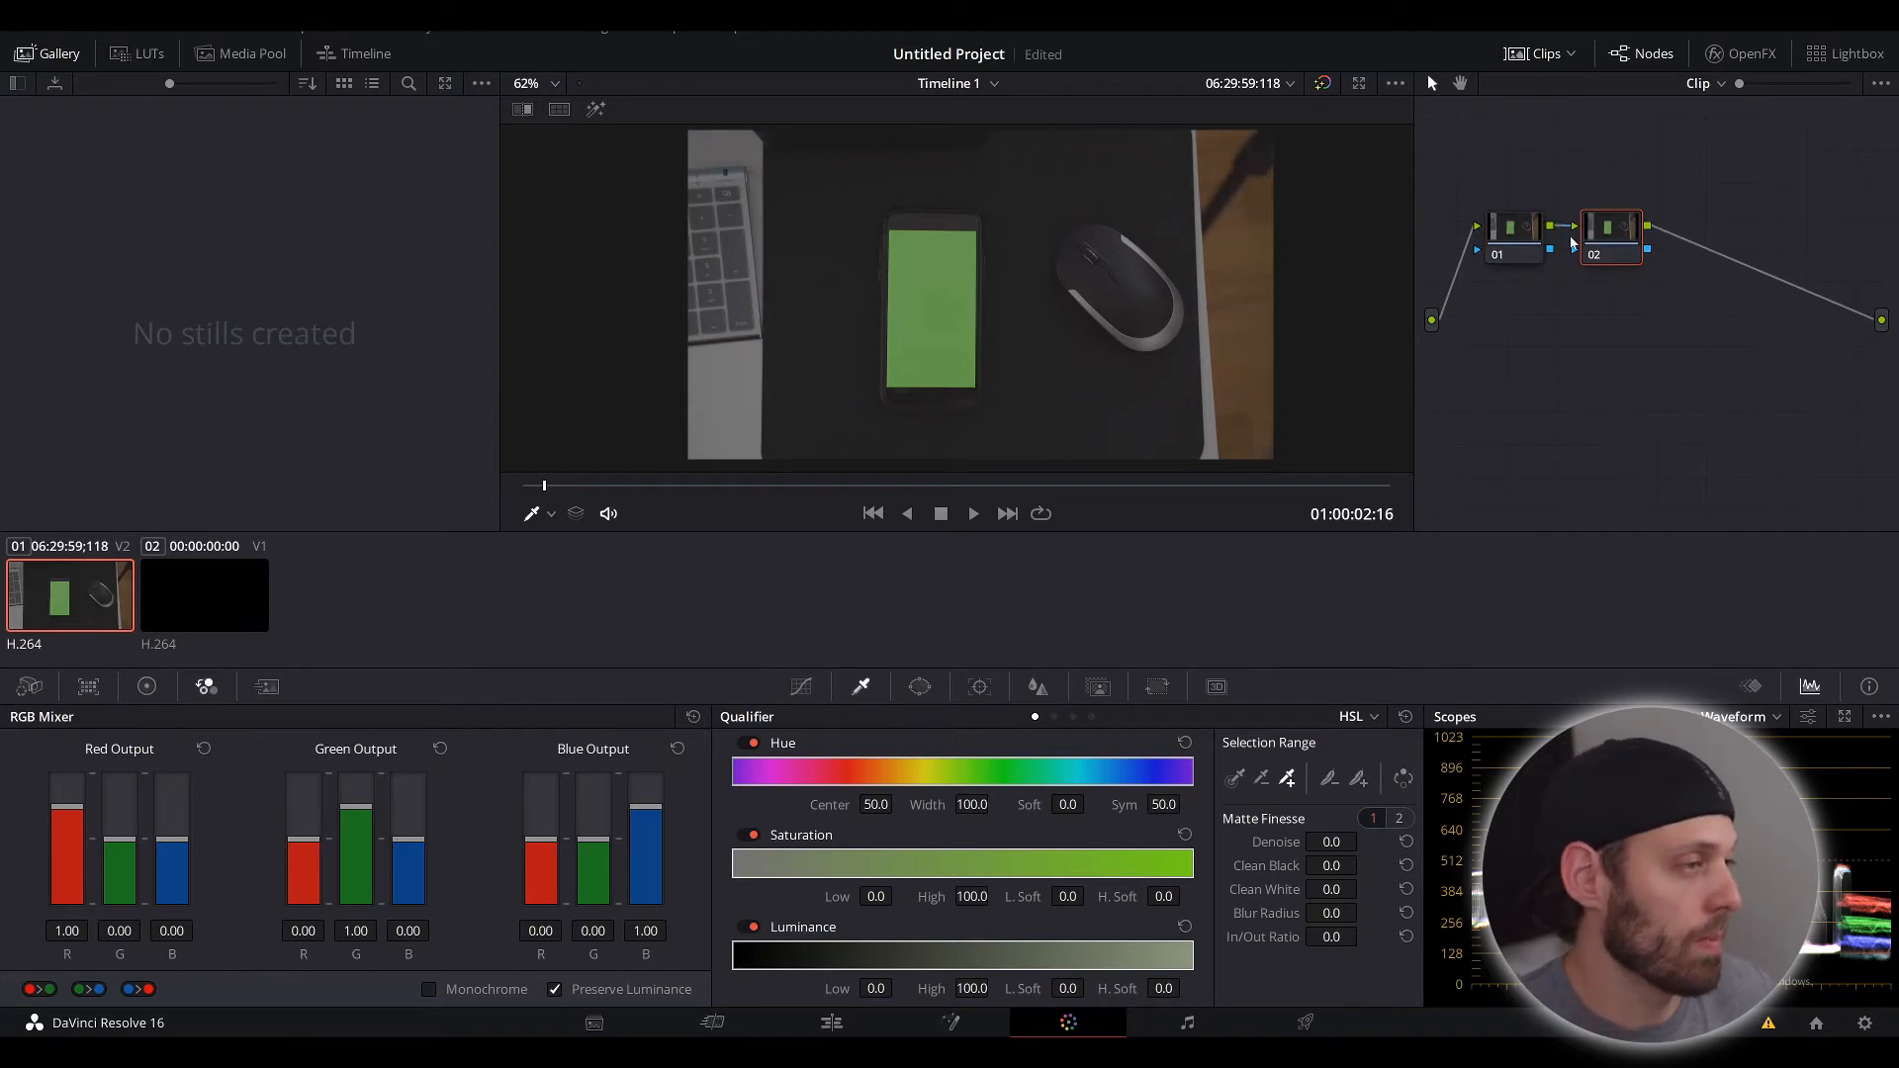
left_click_drag(1627, 230, 1630, 229)
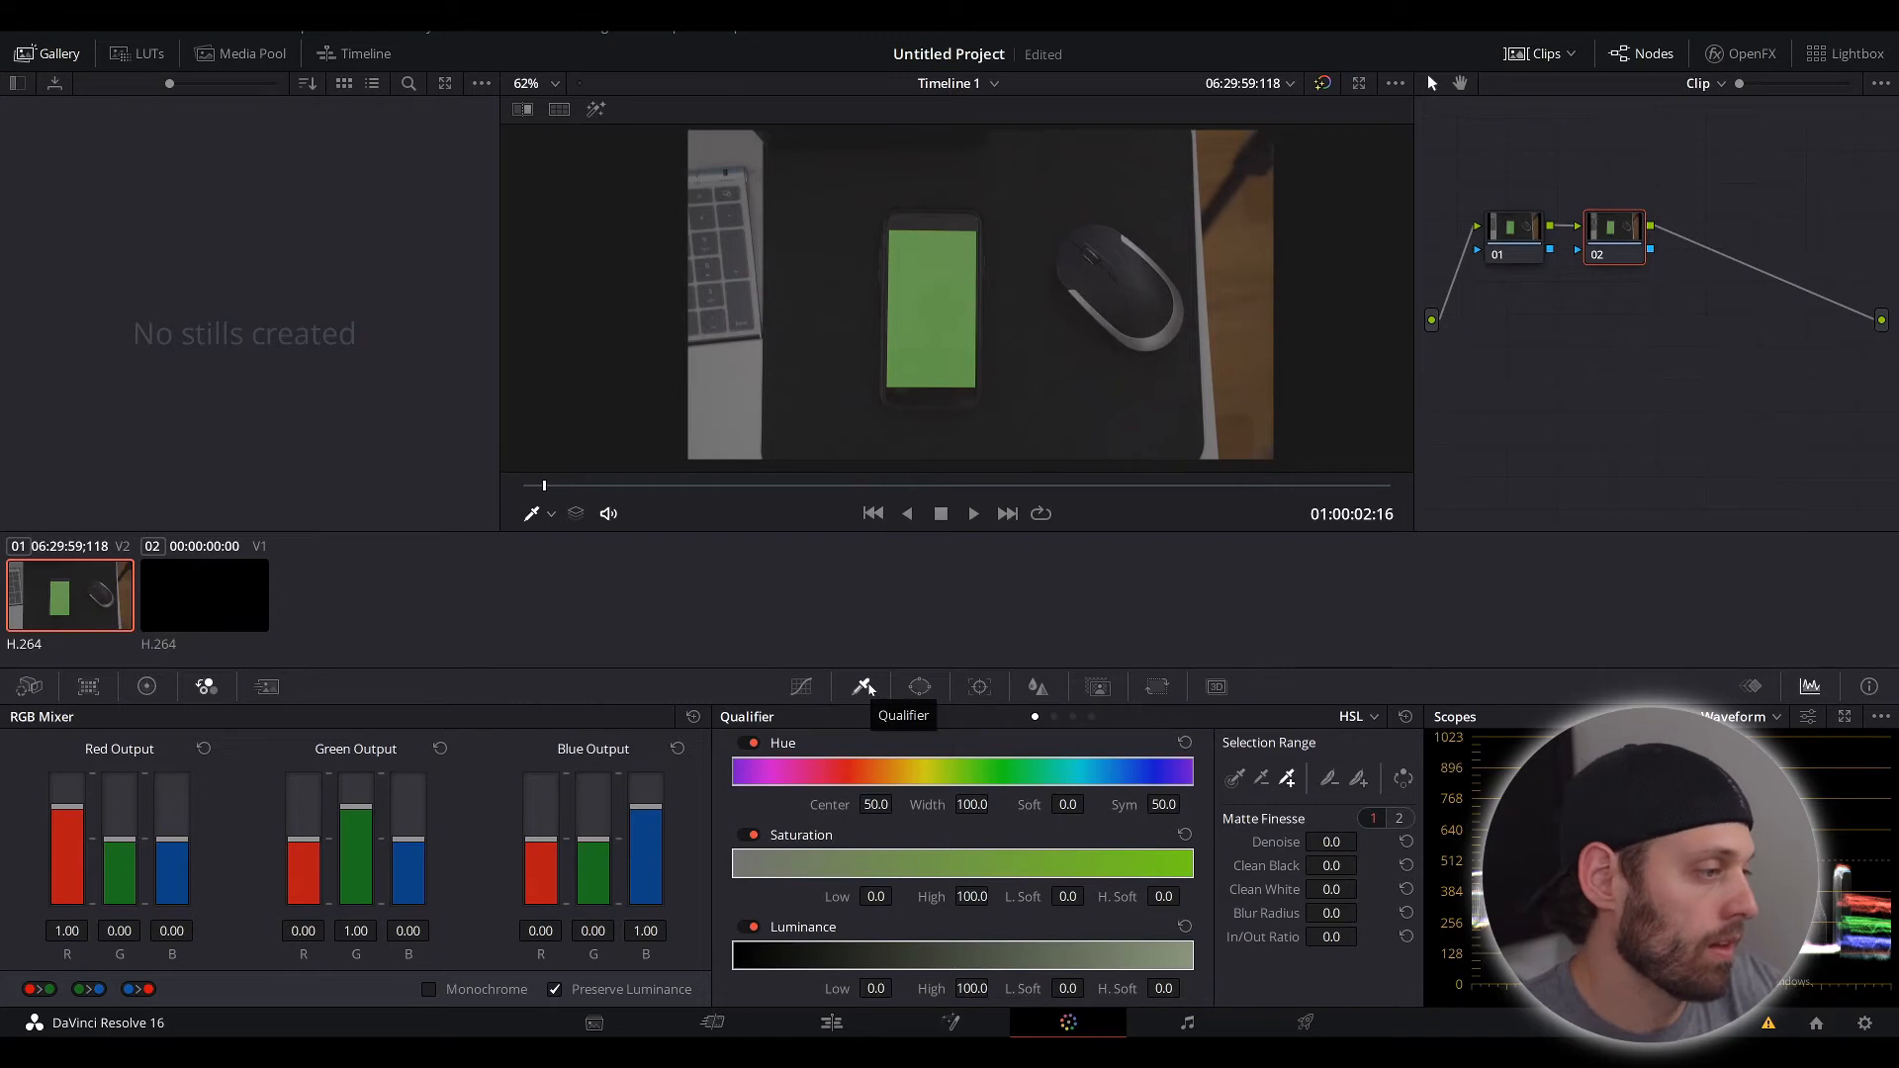
left_click(1374, 718)
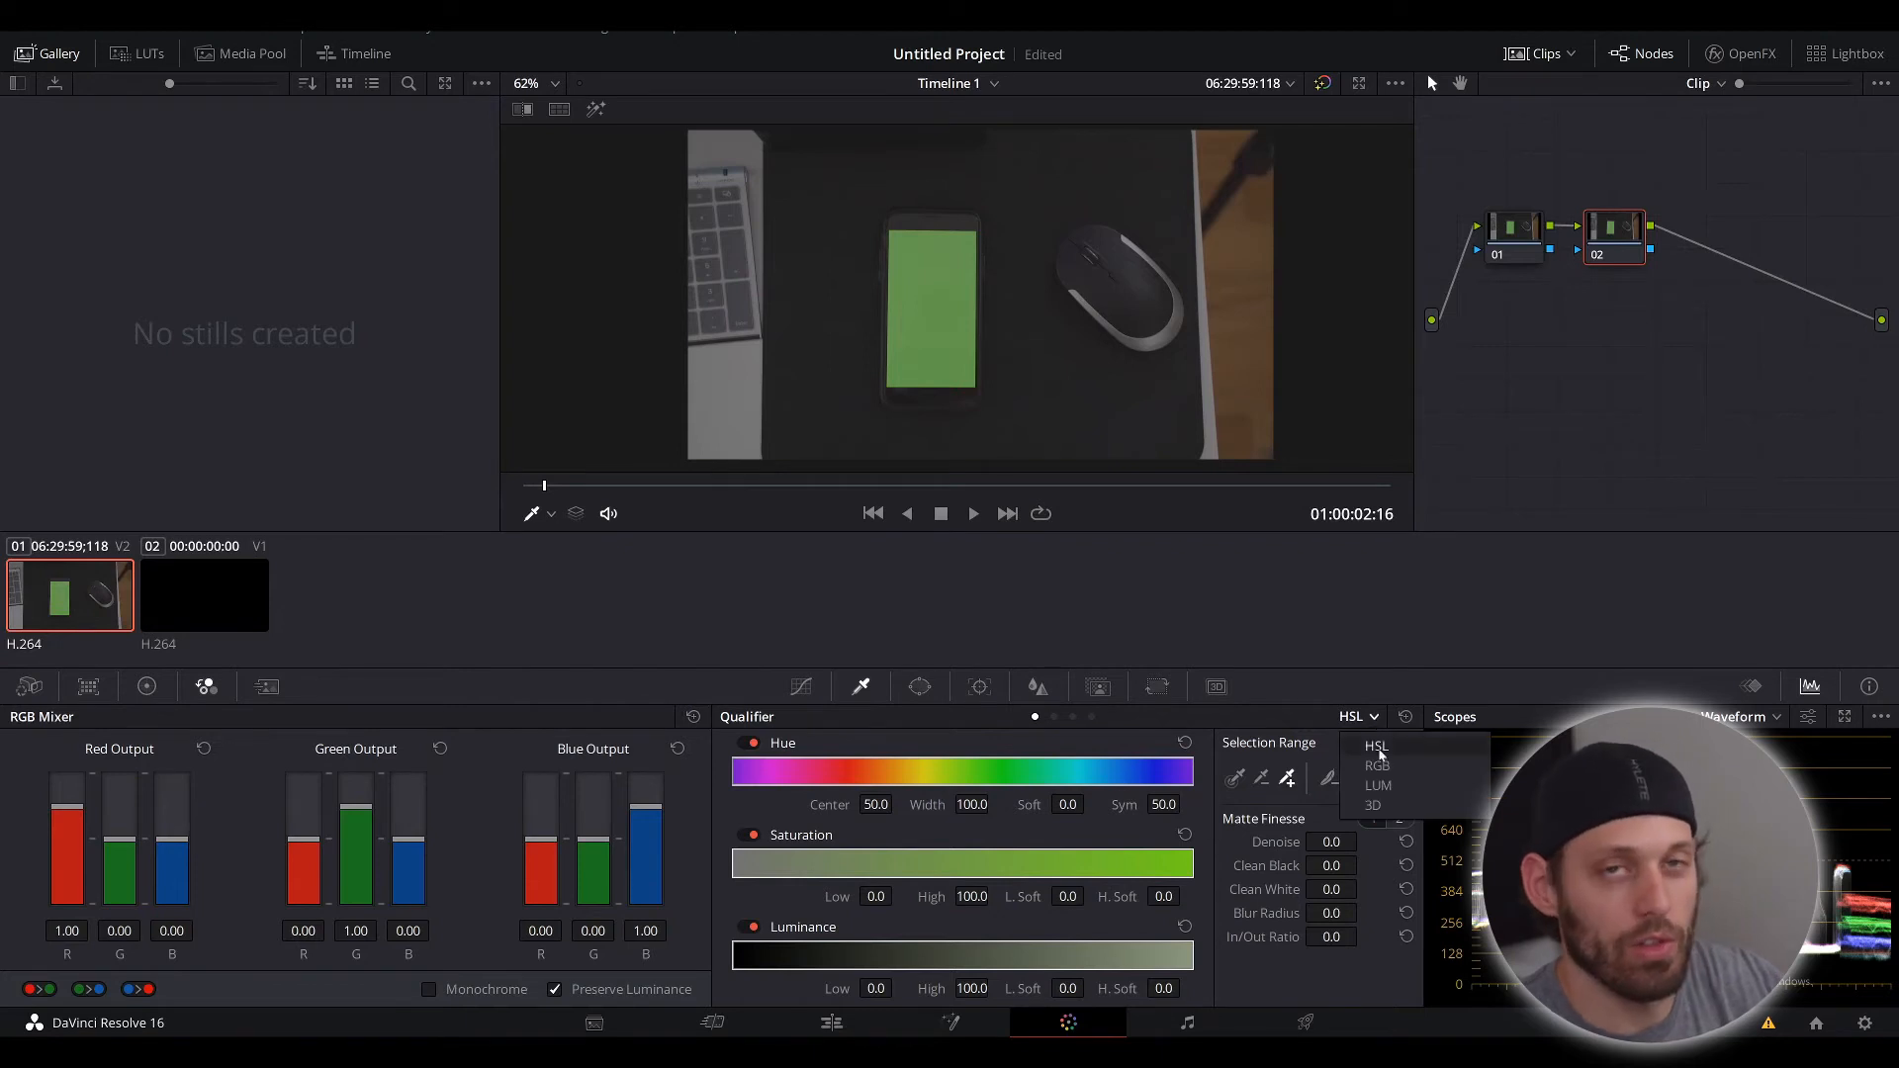
left_click(1373, 806)
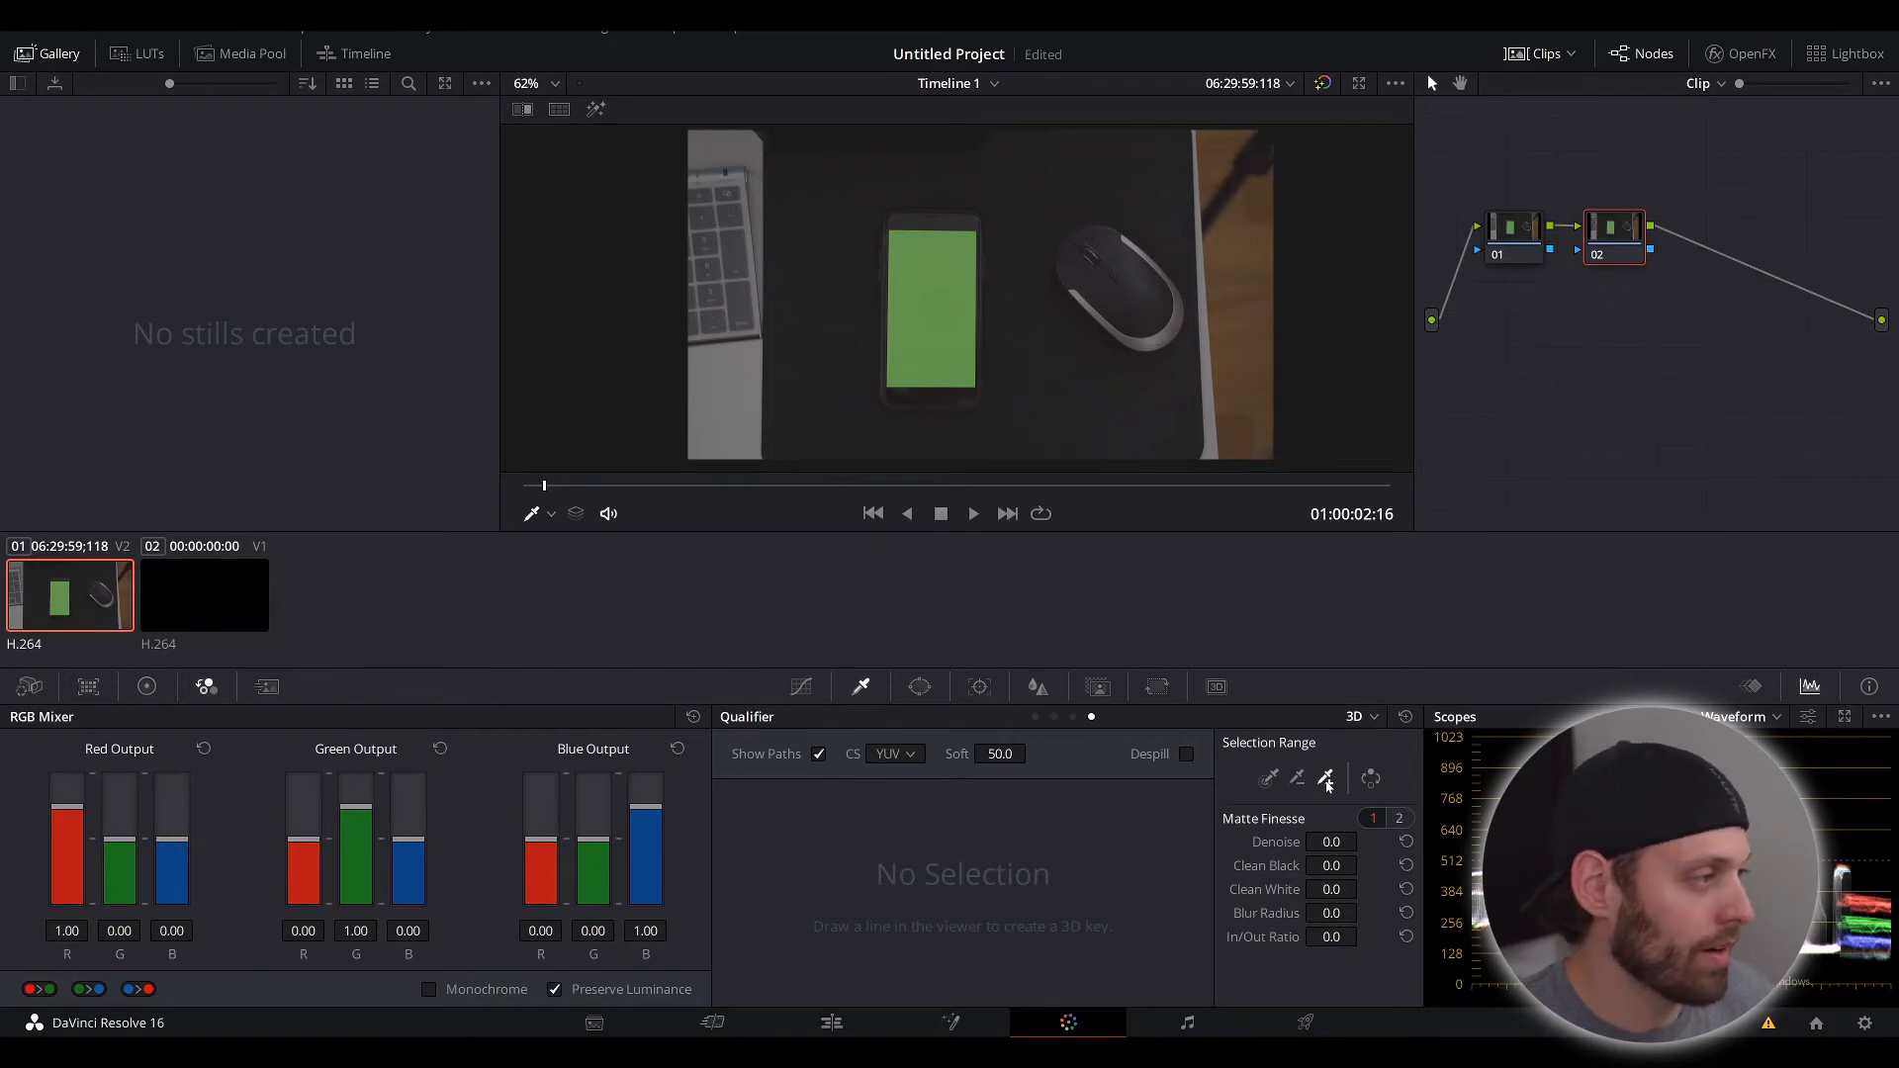
left_click(1328, 778)
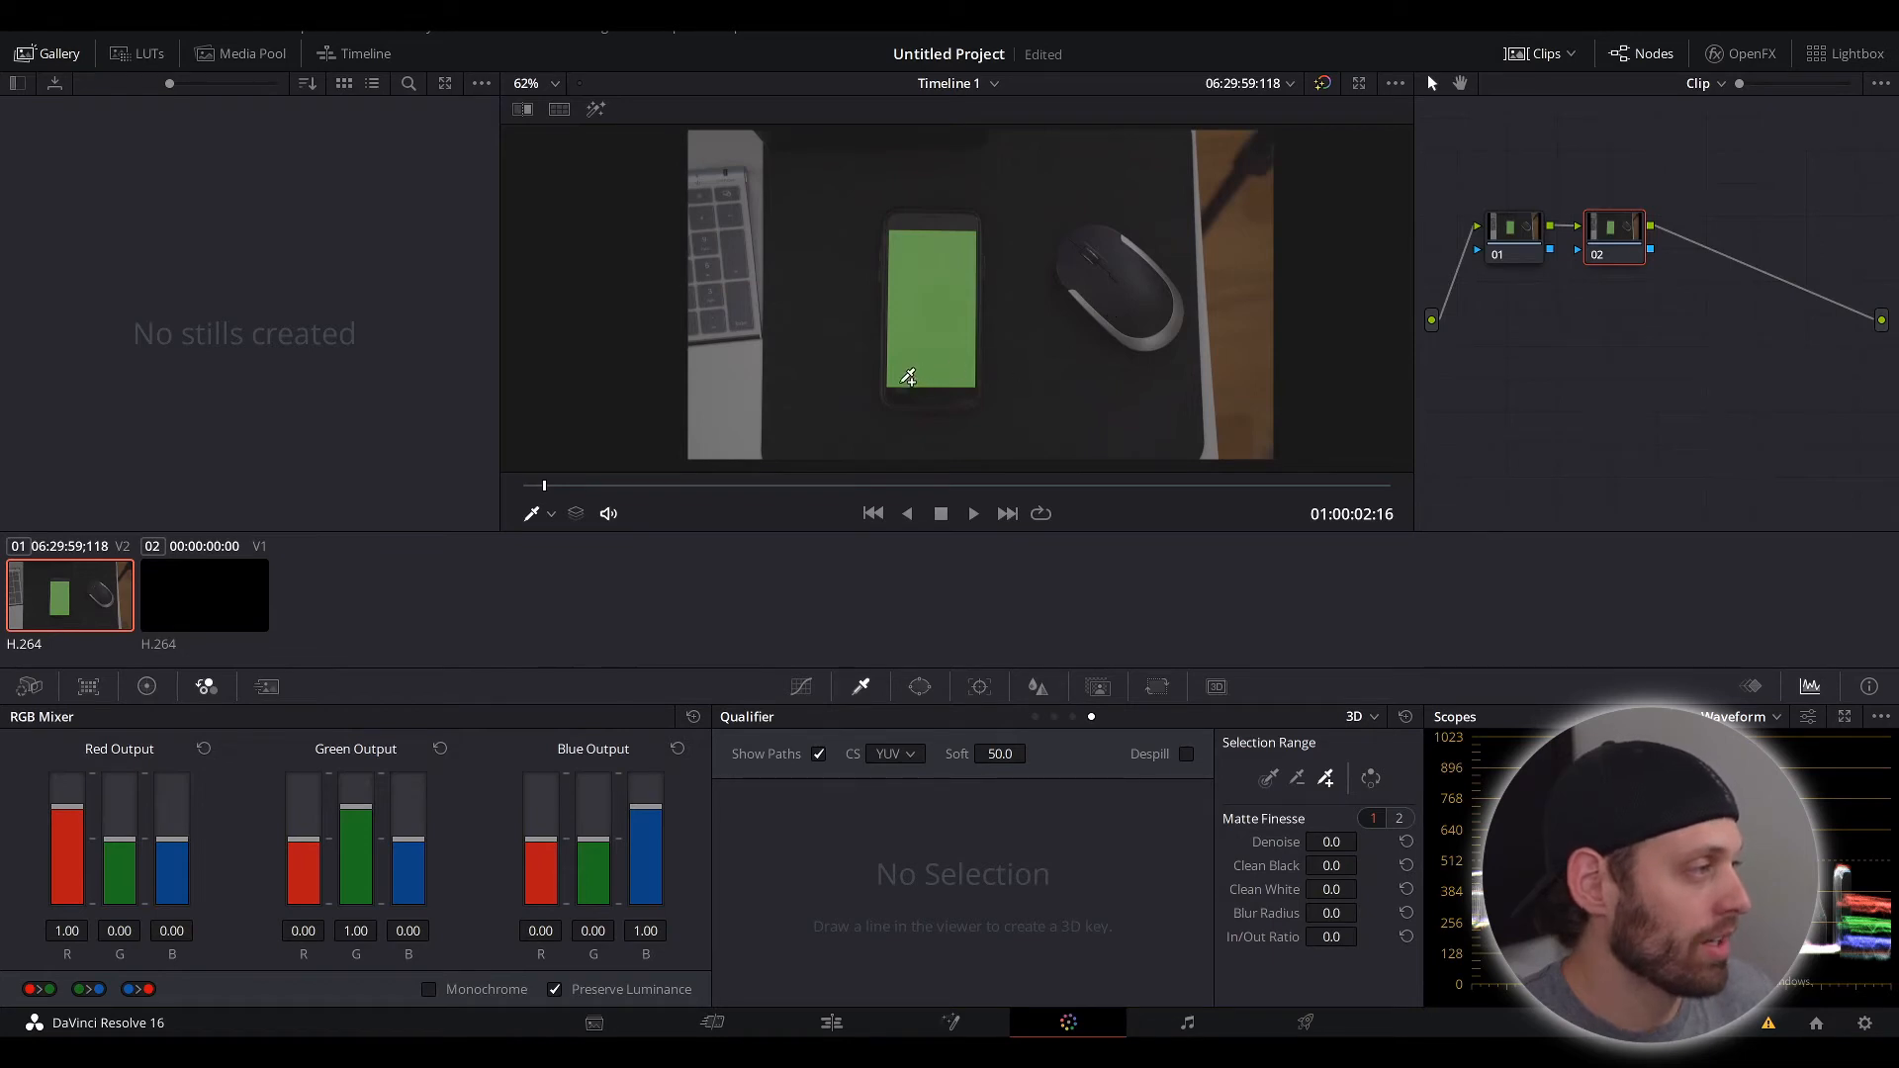
mouse_move(902, 374)
left_mouse_down()
mouse_move(940, 356)
mouse_move(916, 327)
mouse_move(953, 279)
mouse_move(918, 245)
left_mouse_up()
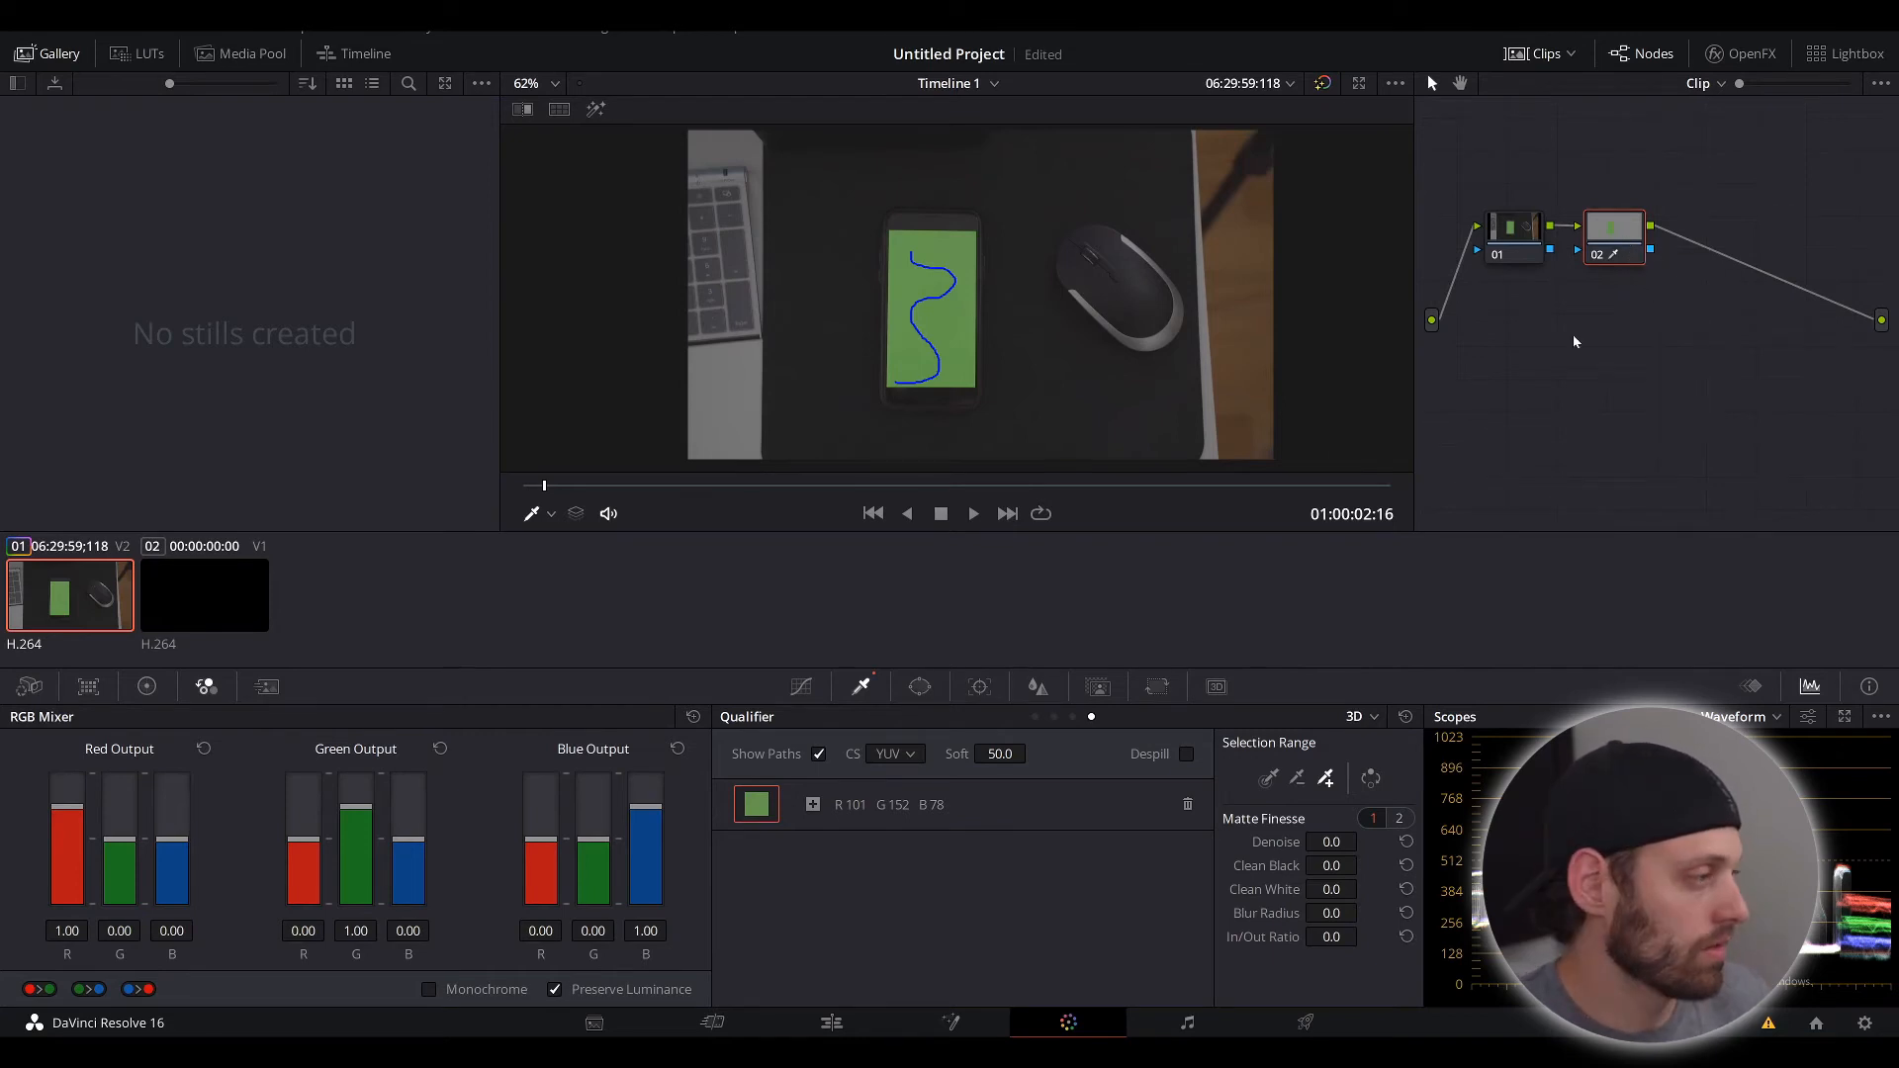
Step: Park the playhead at 01:00:14:22 on the Edit page and return to the Color page
key("shift+4")
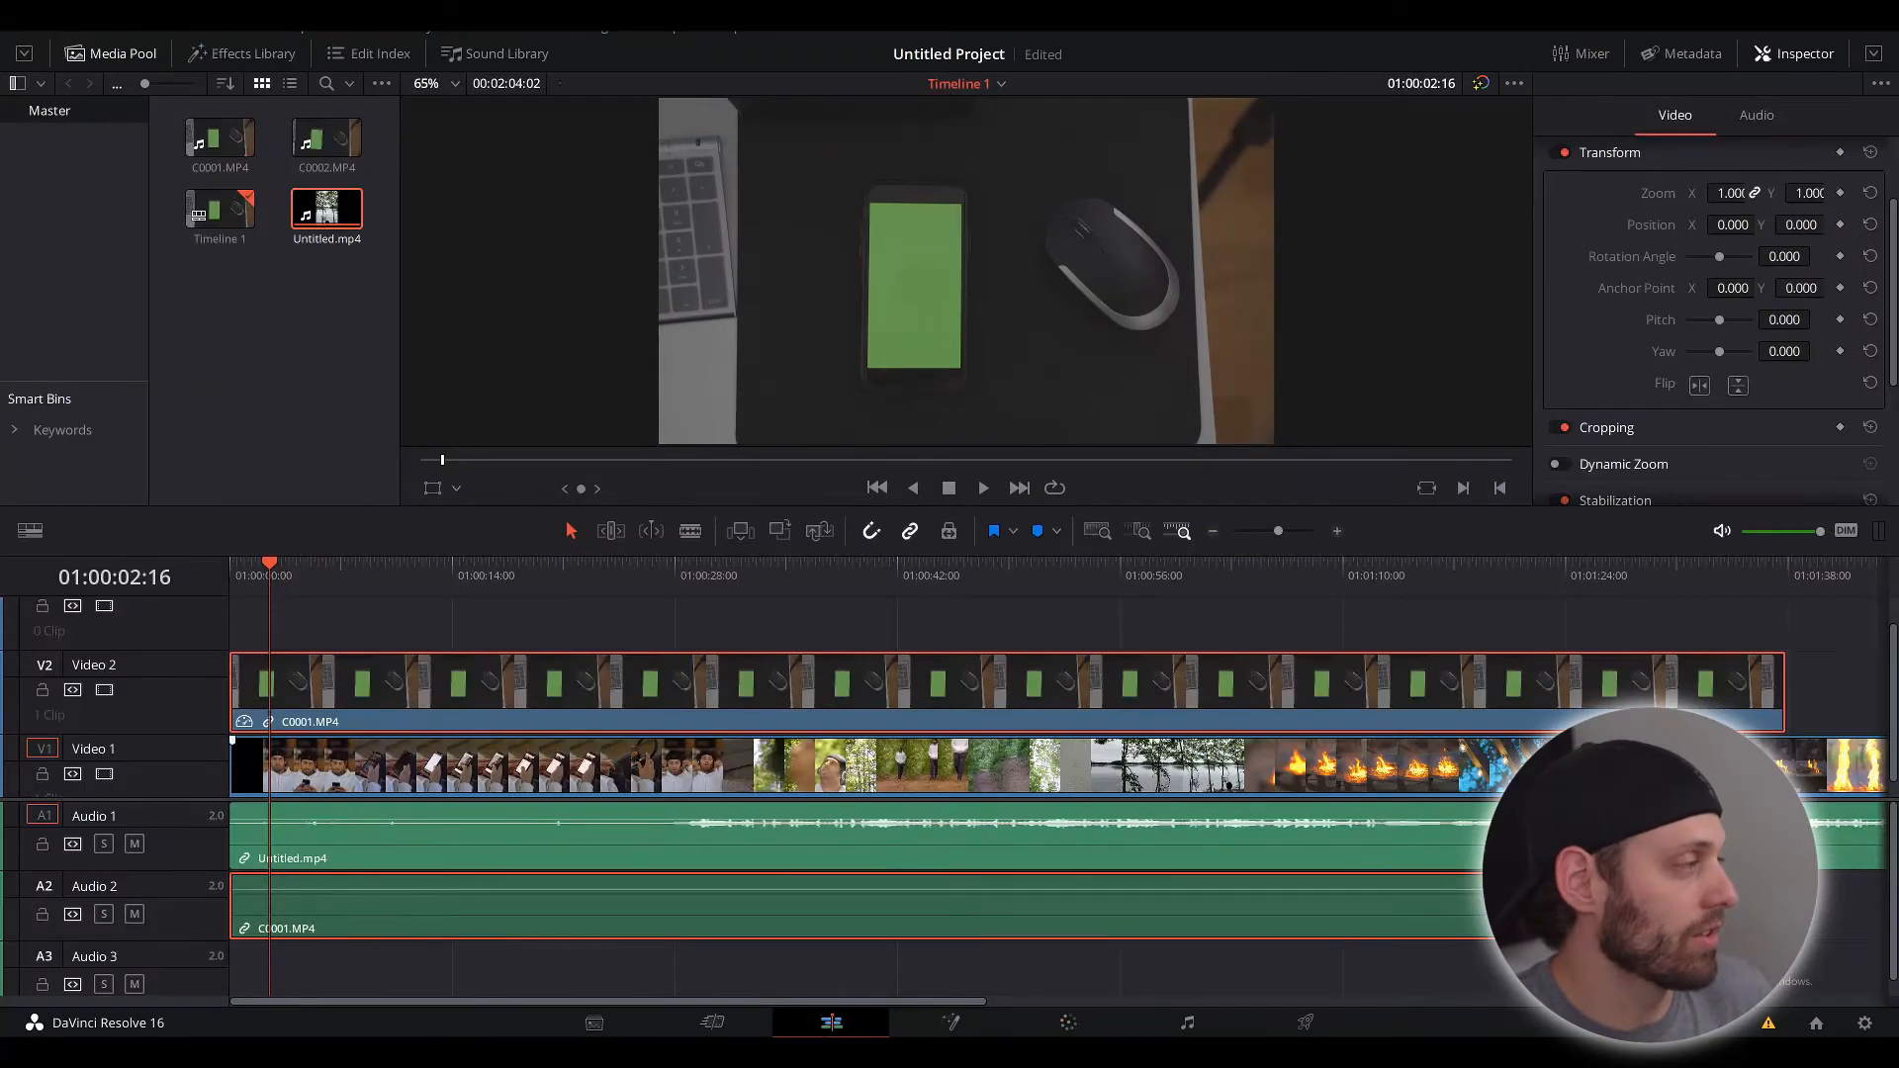
left_click_drag(267, 571, 465, 588)
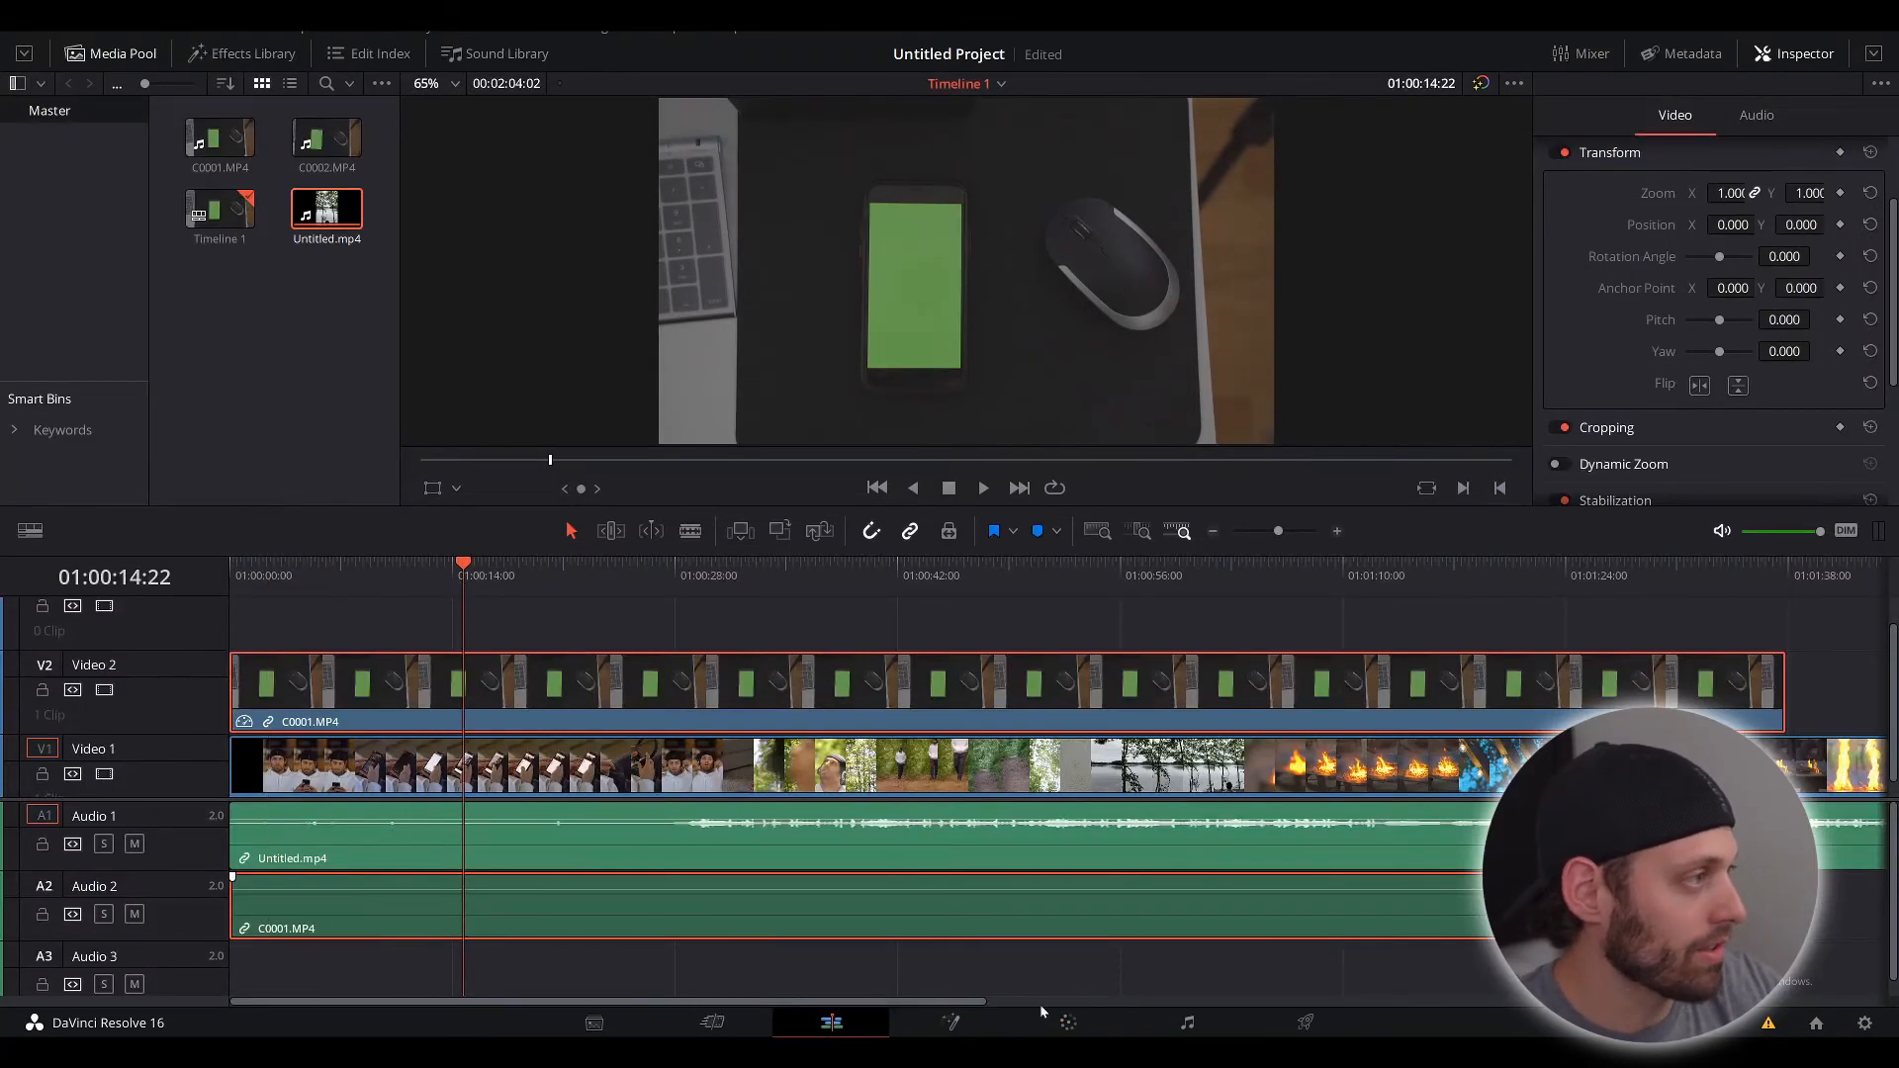
left_click(1070, 1023)
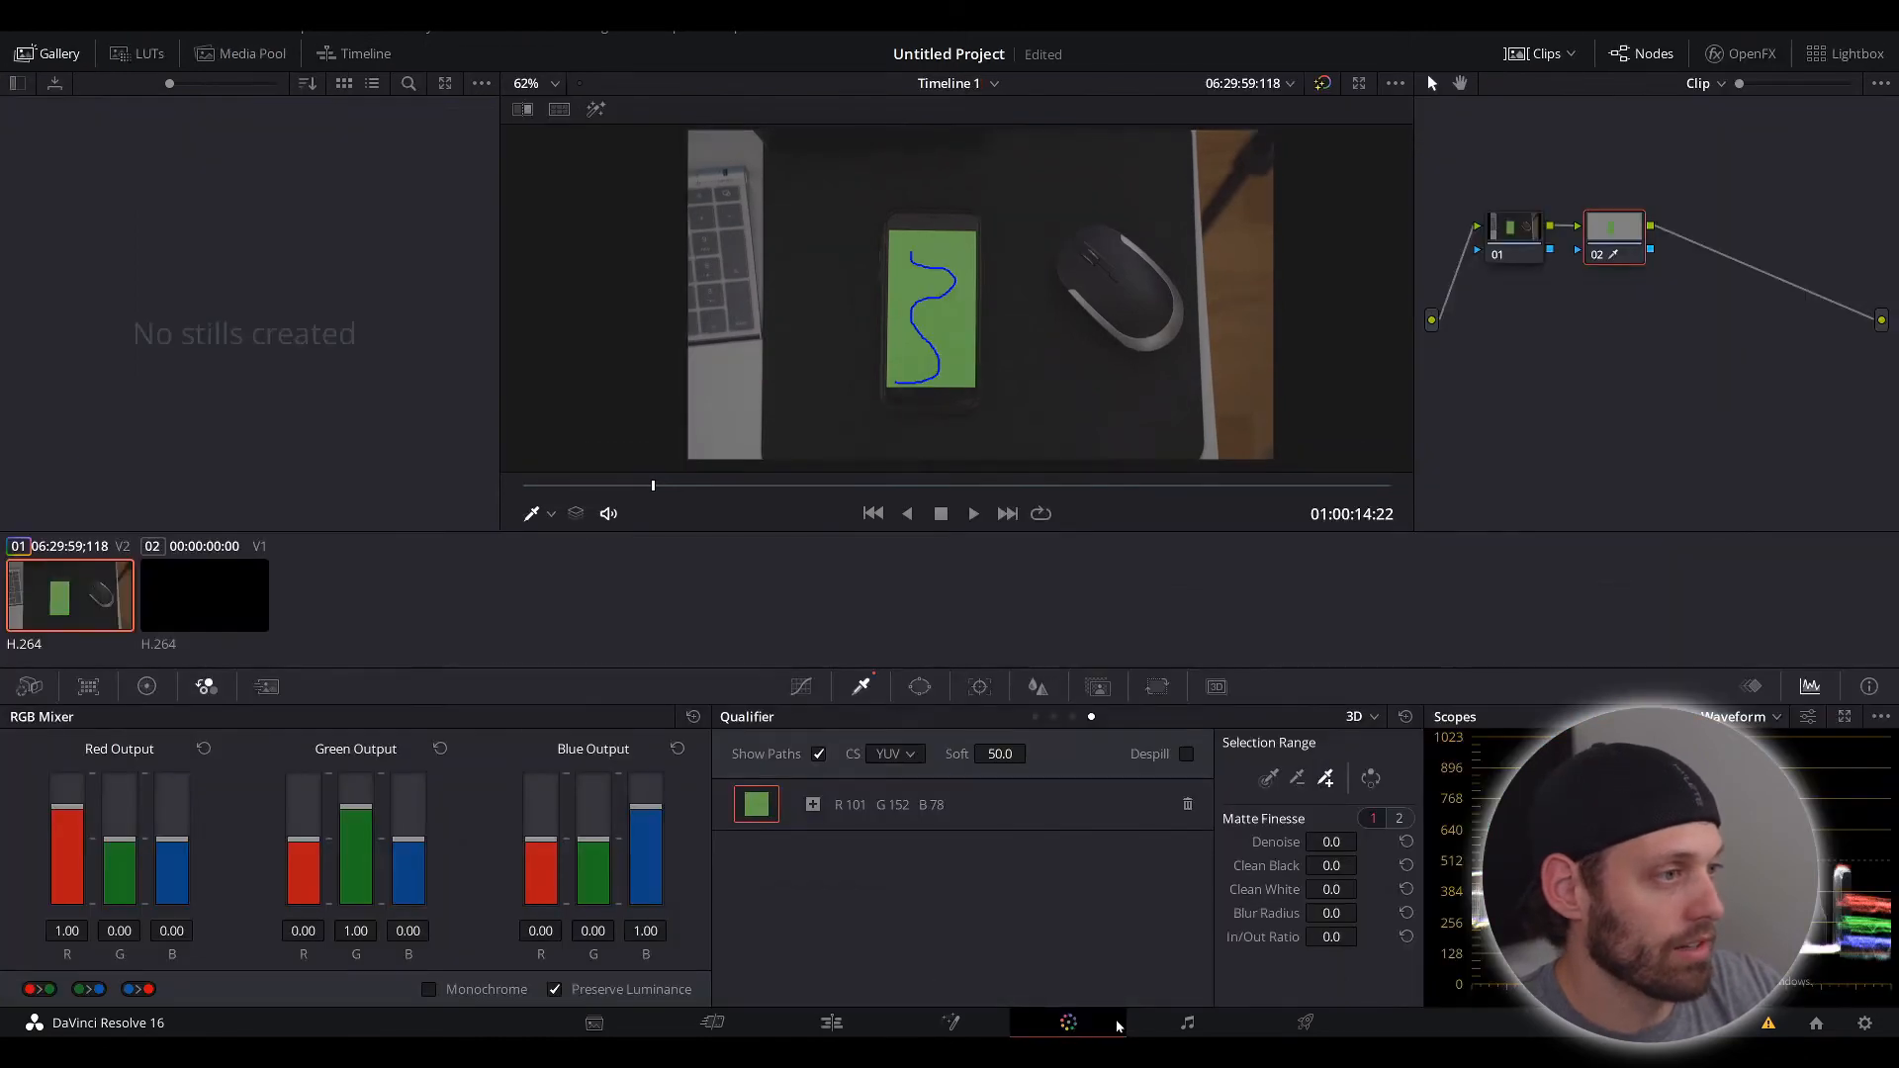
Step: Add an alpha output, connect node 02's key output to it, and invert the qualifier selection
right_click(1754, 313)
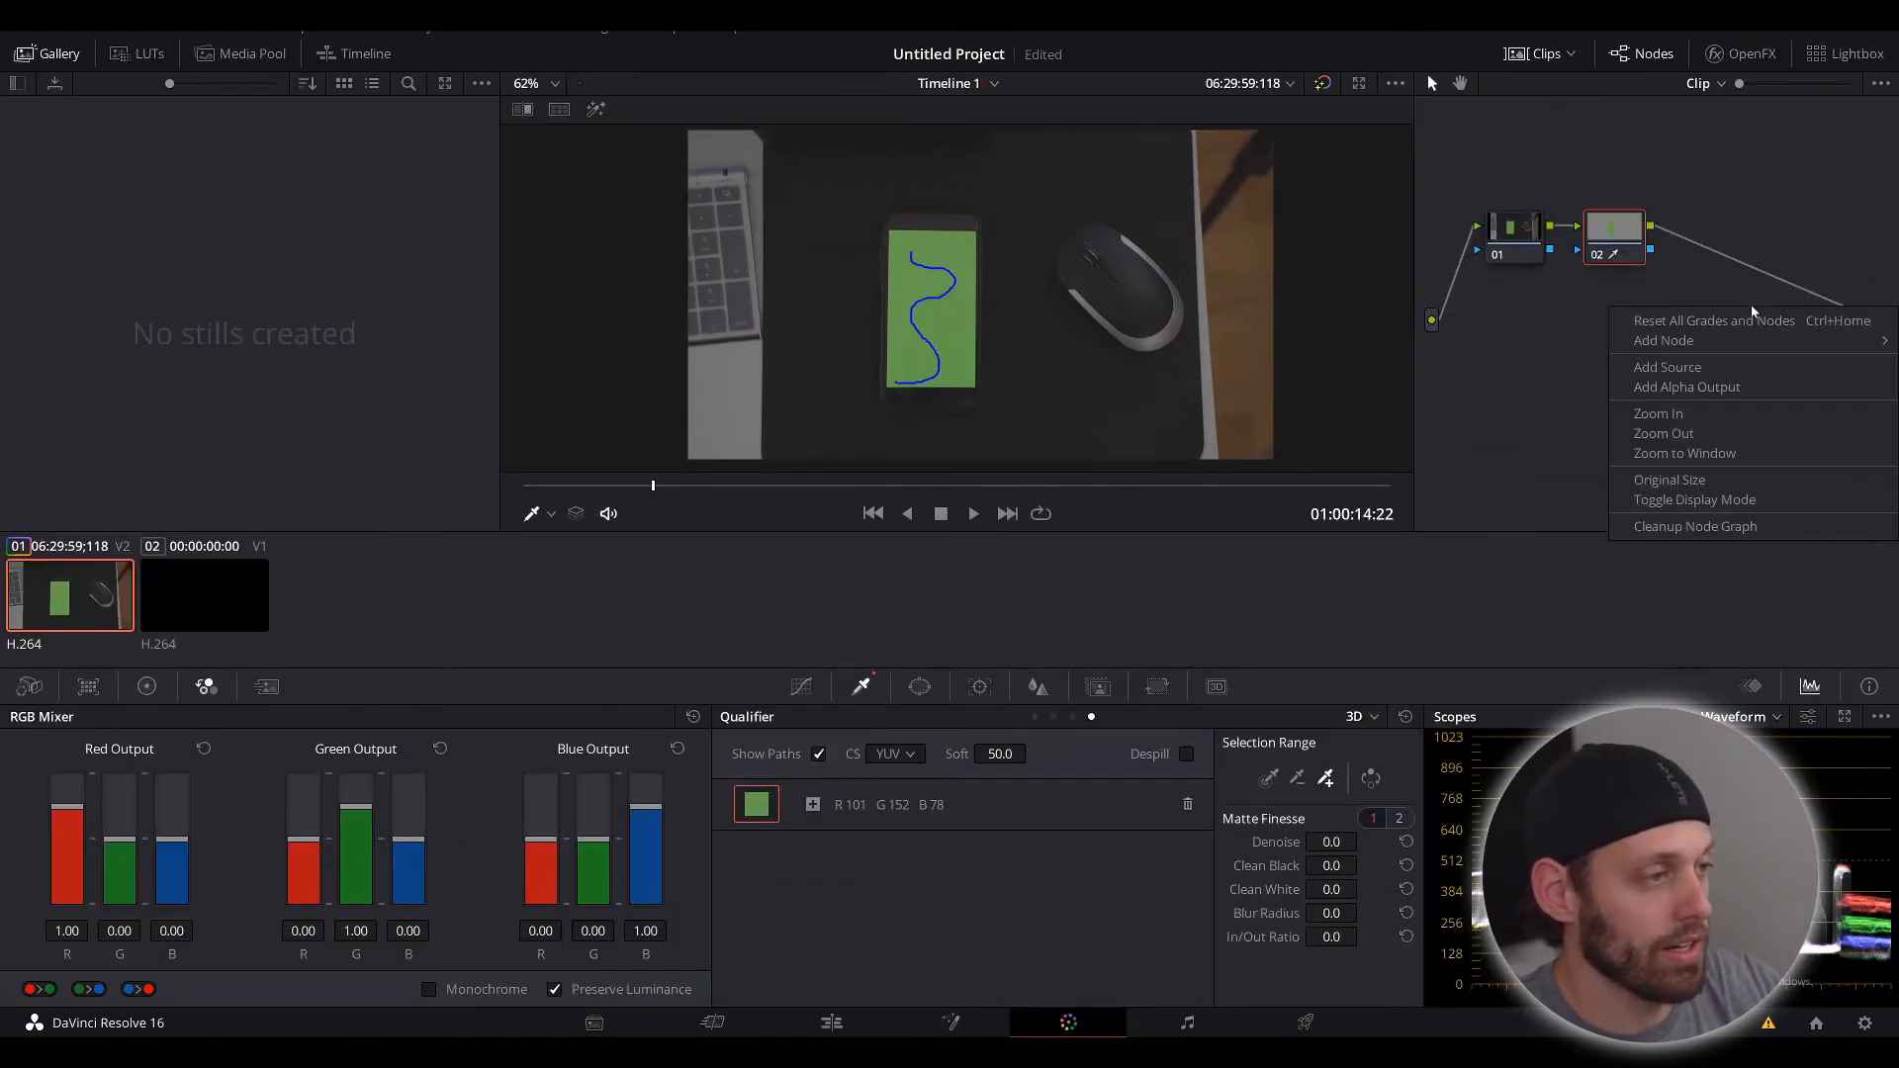
left_click(1697, 388)
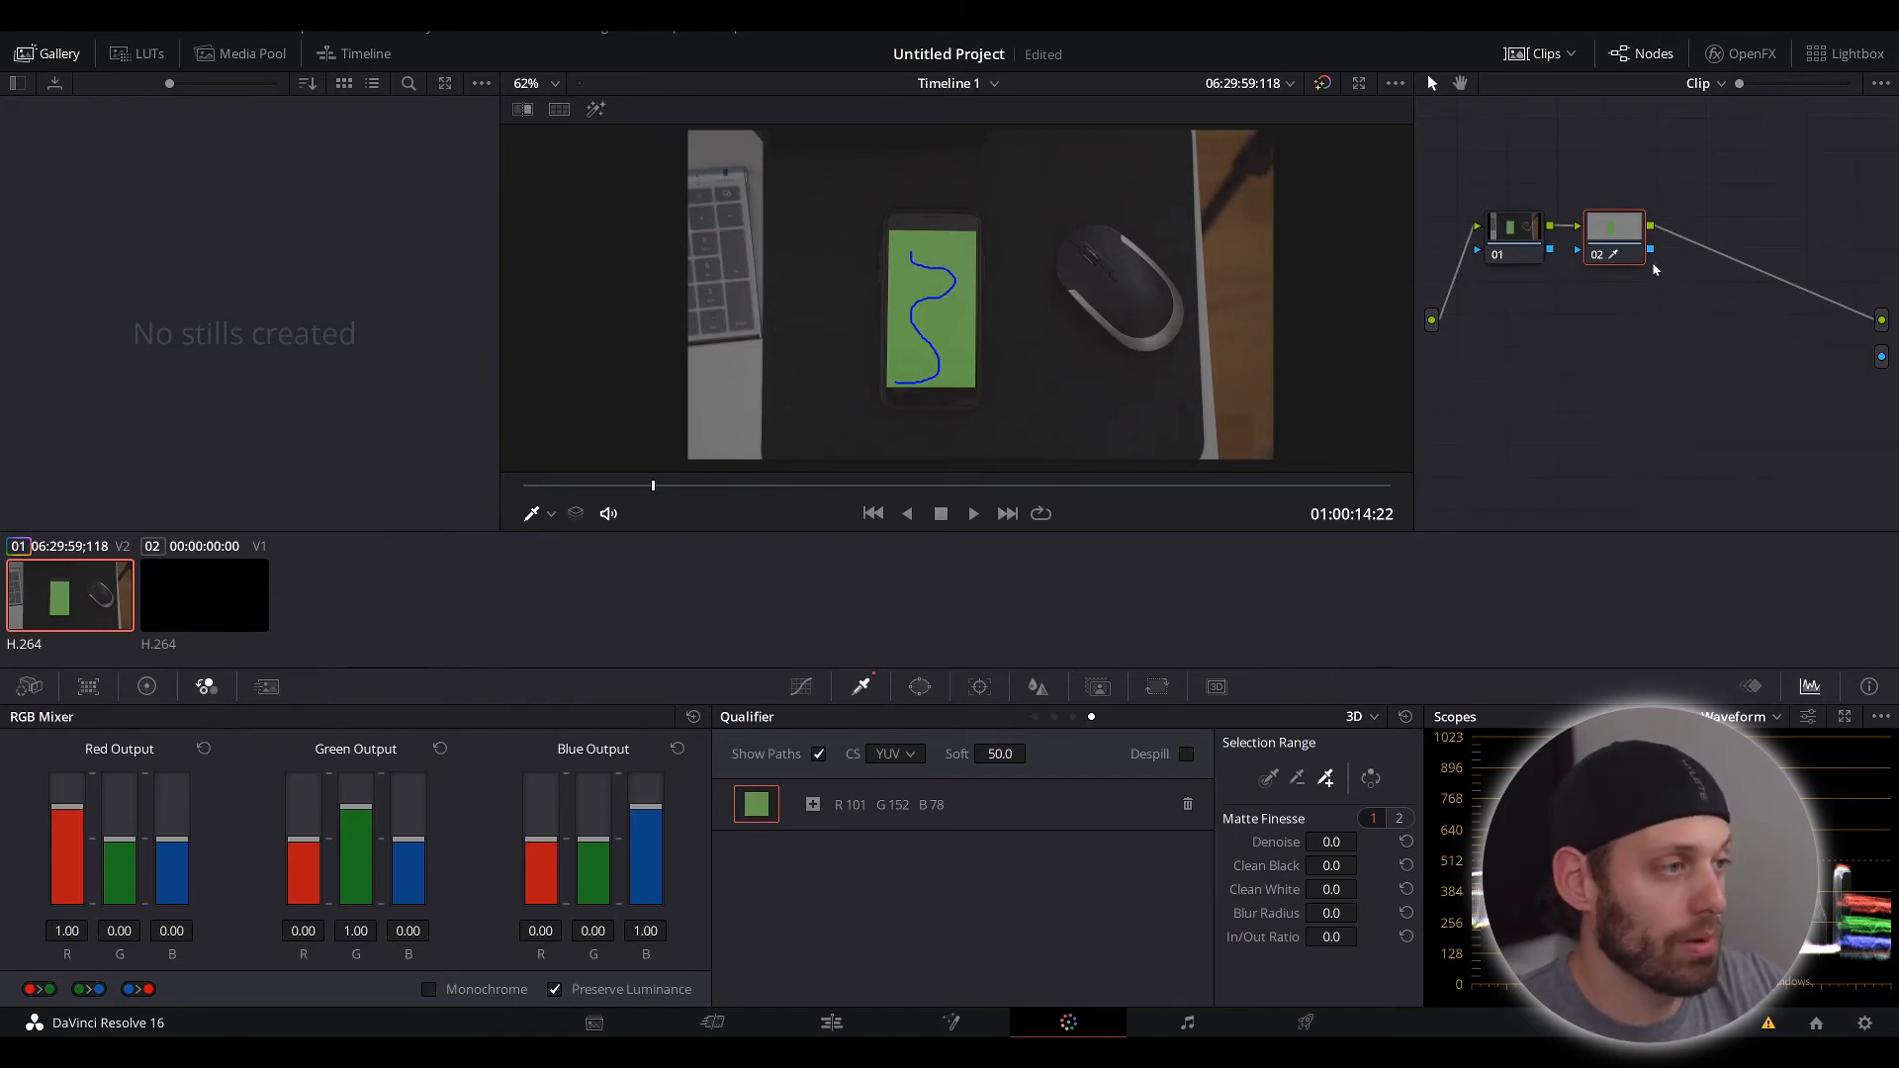
left_click_drag(1652, 255, 1883, 357)
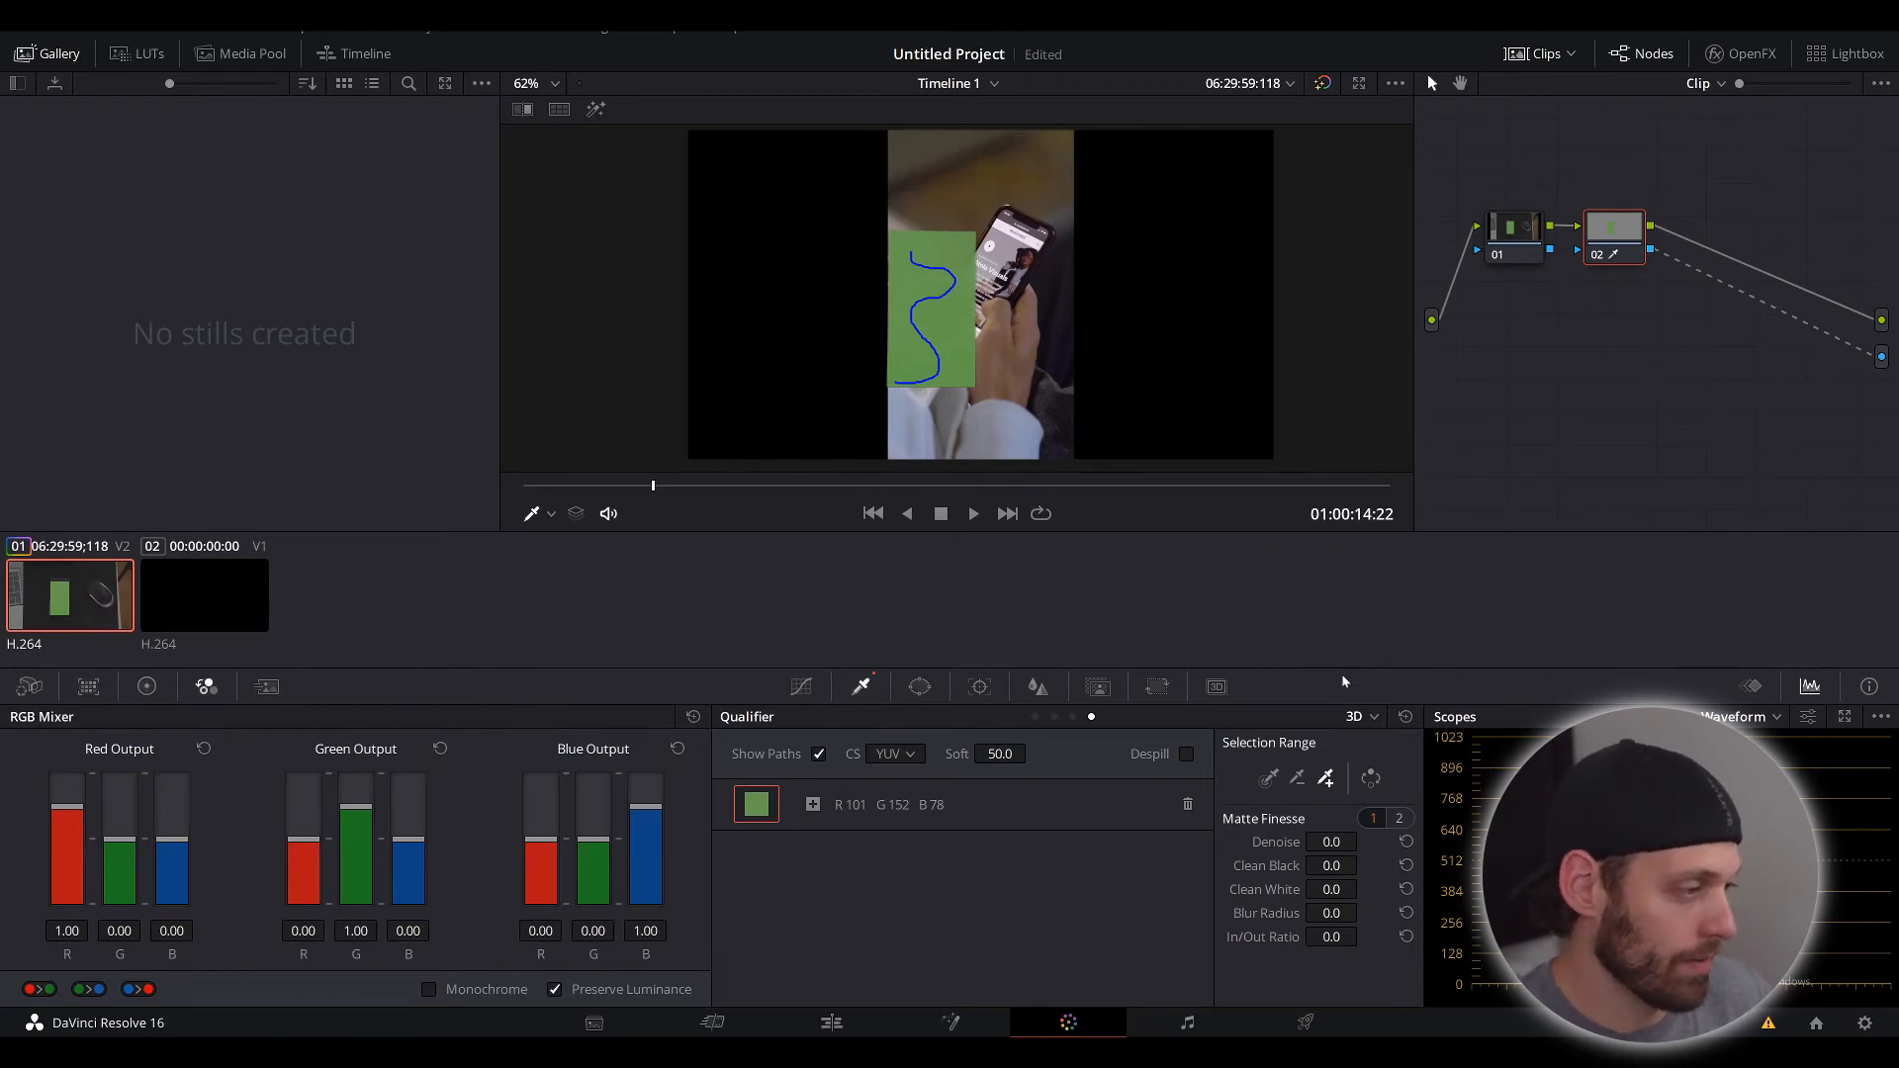
left_click(1372, 780)
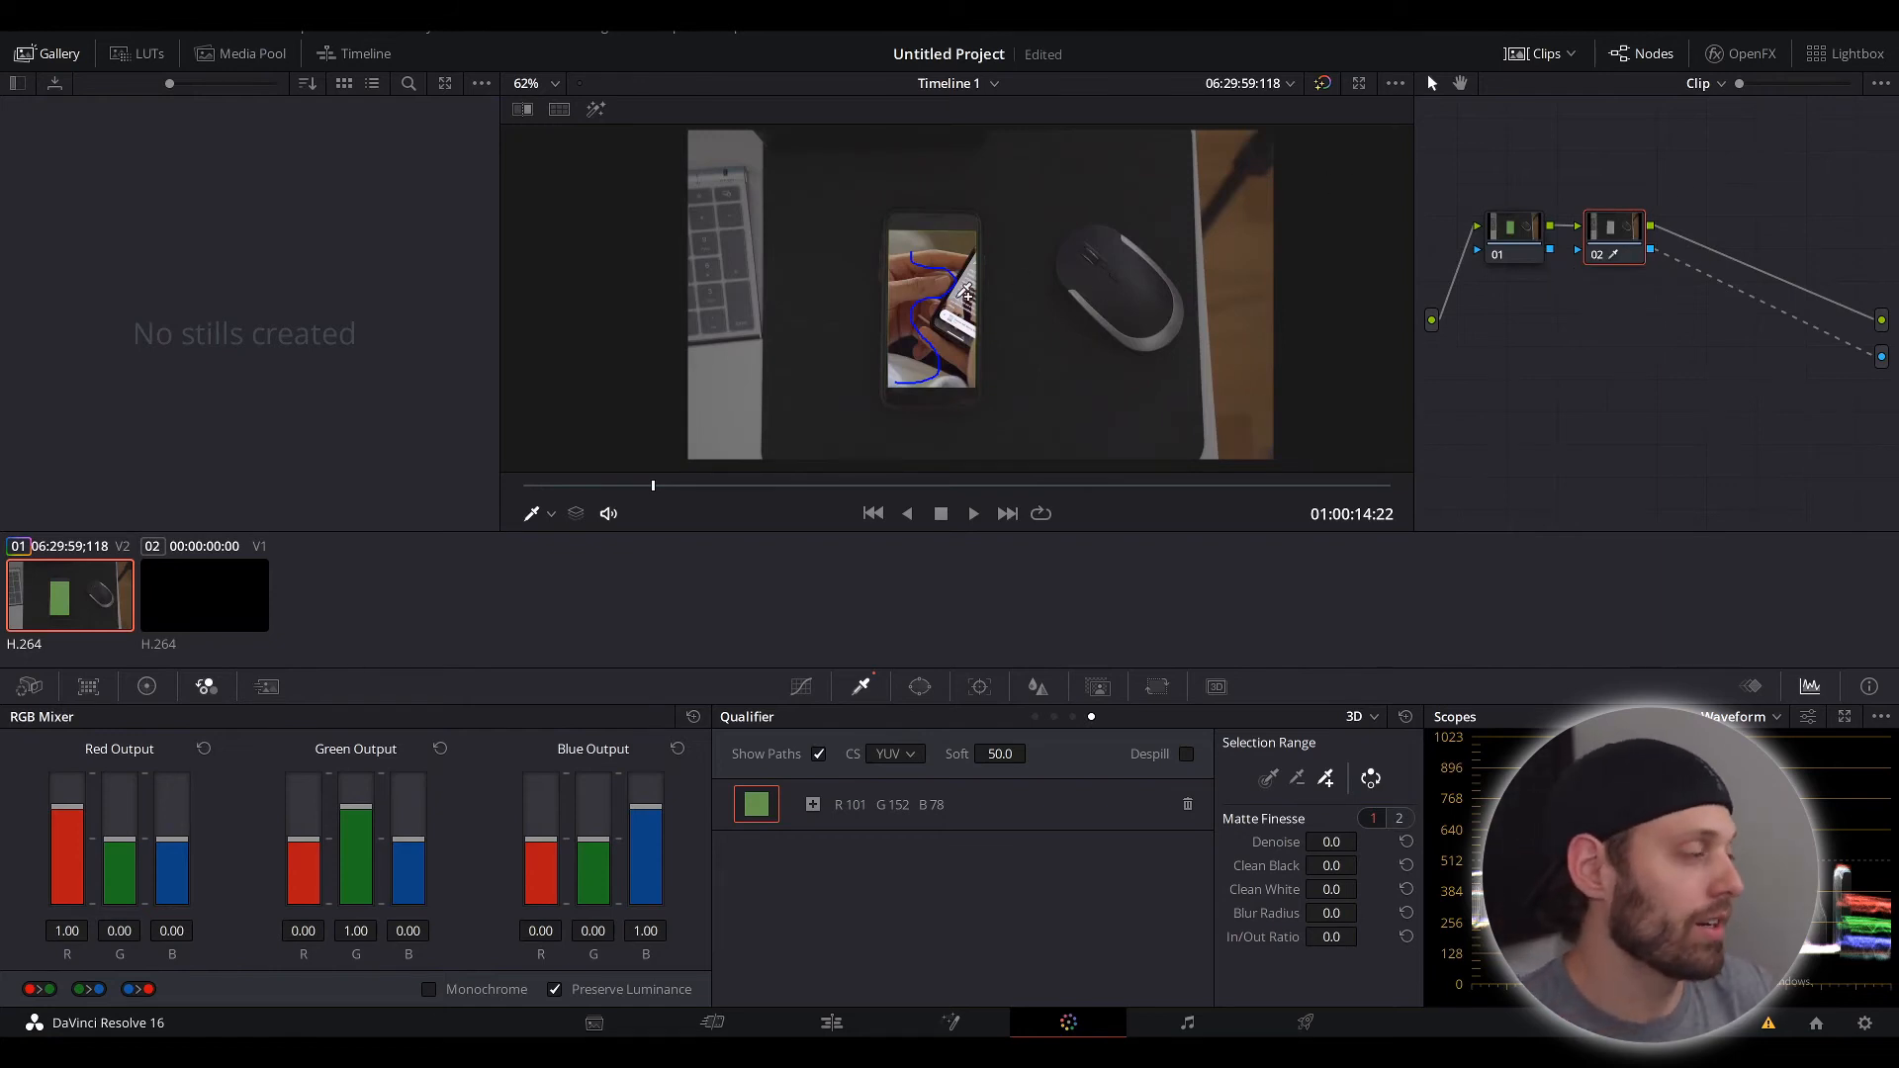
Step: Add a second 3D qualifier sample from the green fringe along the left edge of the phone screen
scroll(964, 292, "up", 5)
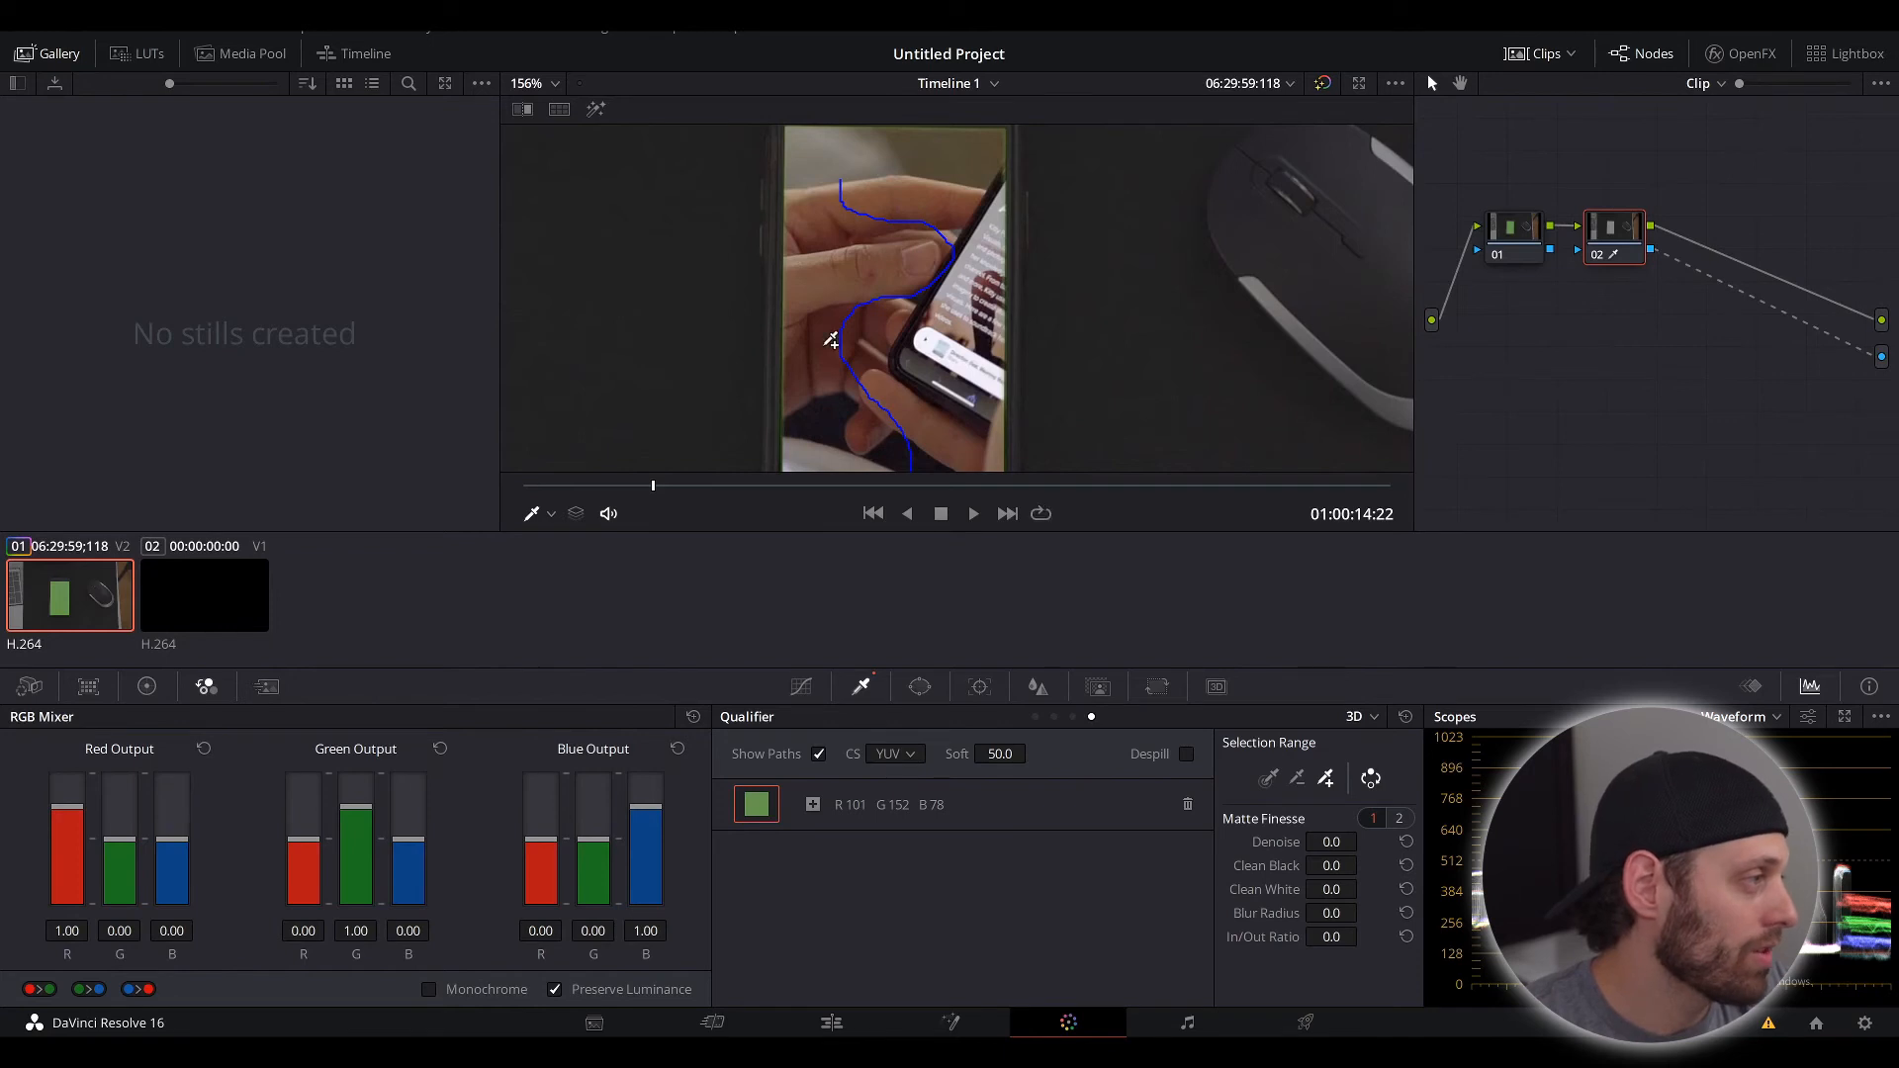
scroll(791, 333, "up", 2)
scroll(738, 360, "up", 2)
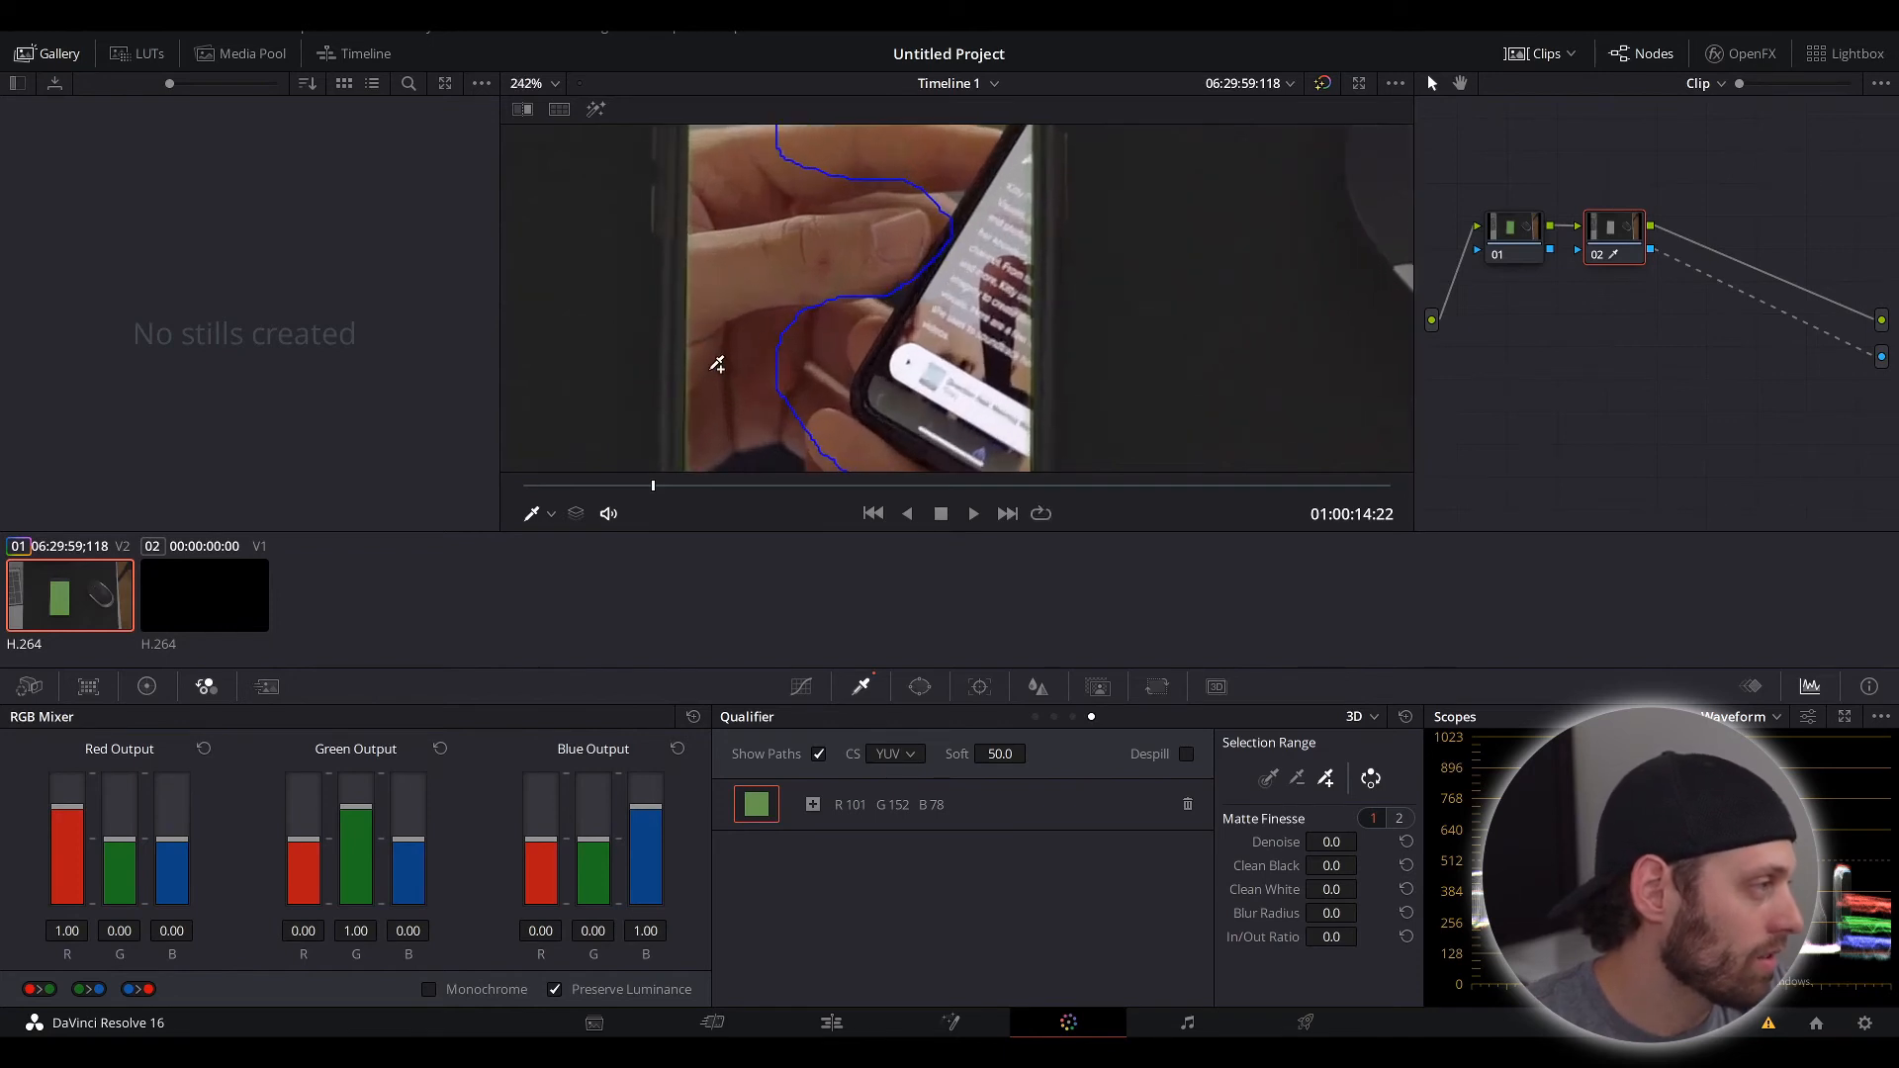
left_click_drag(730, 366, 953, 343)
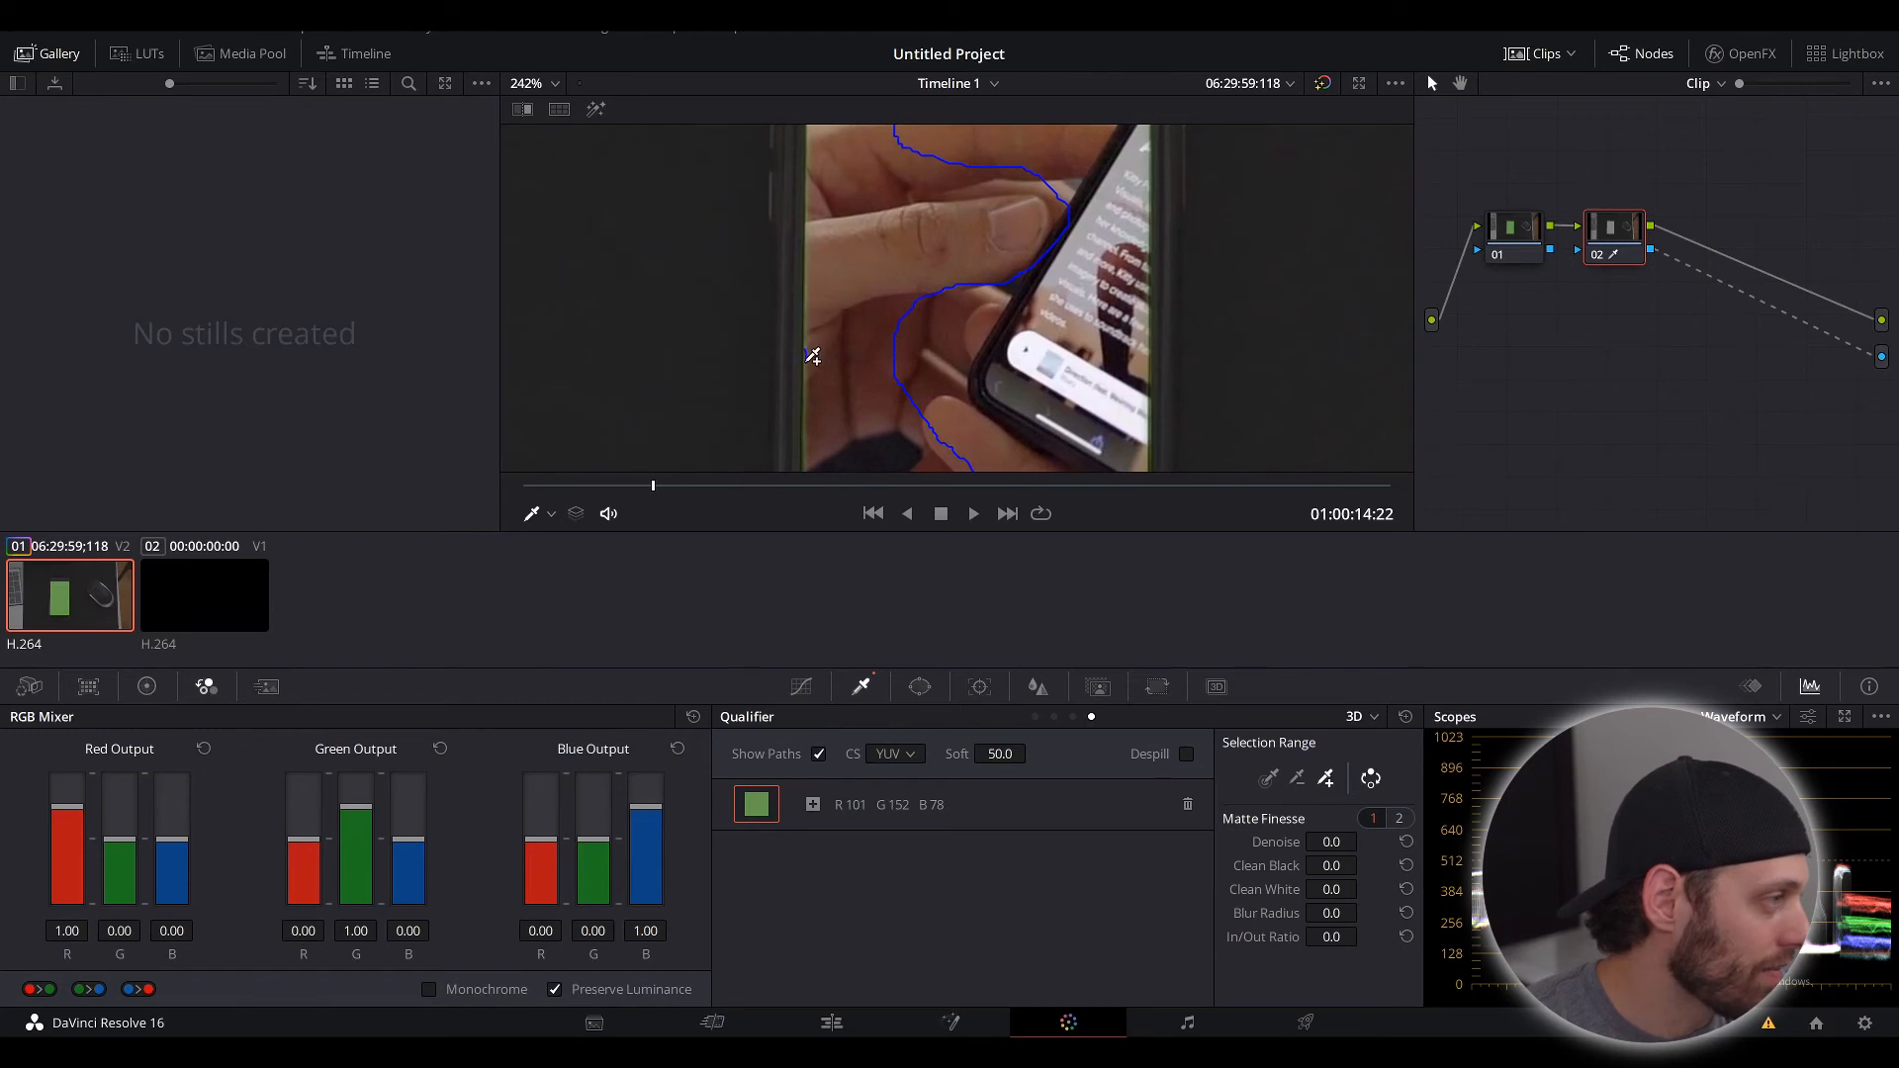
left_click(813, 357)
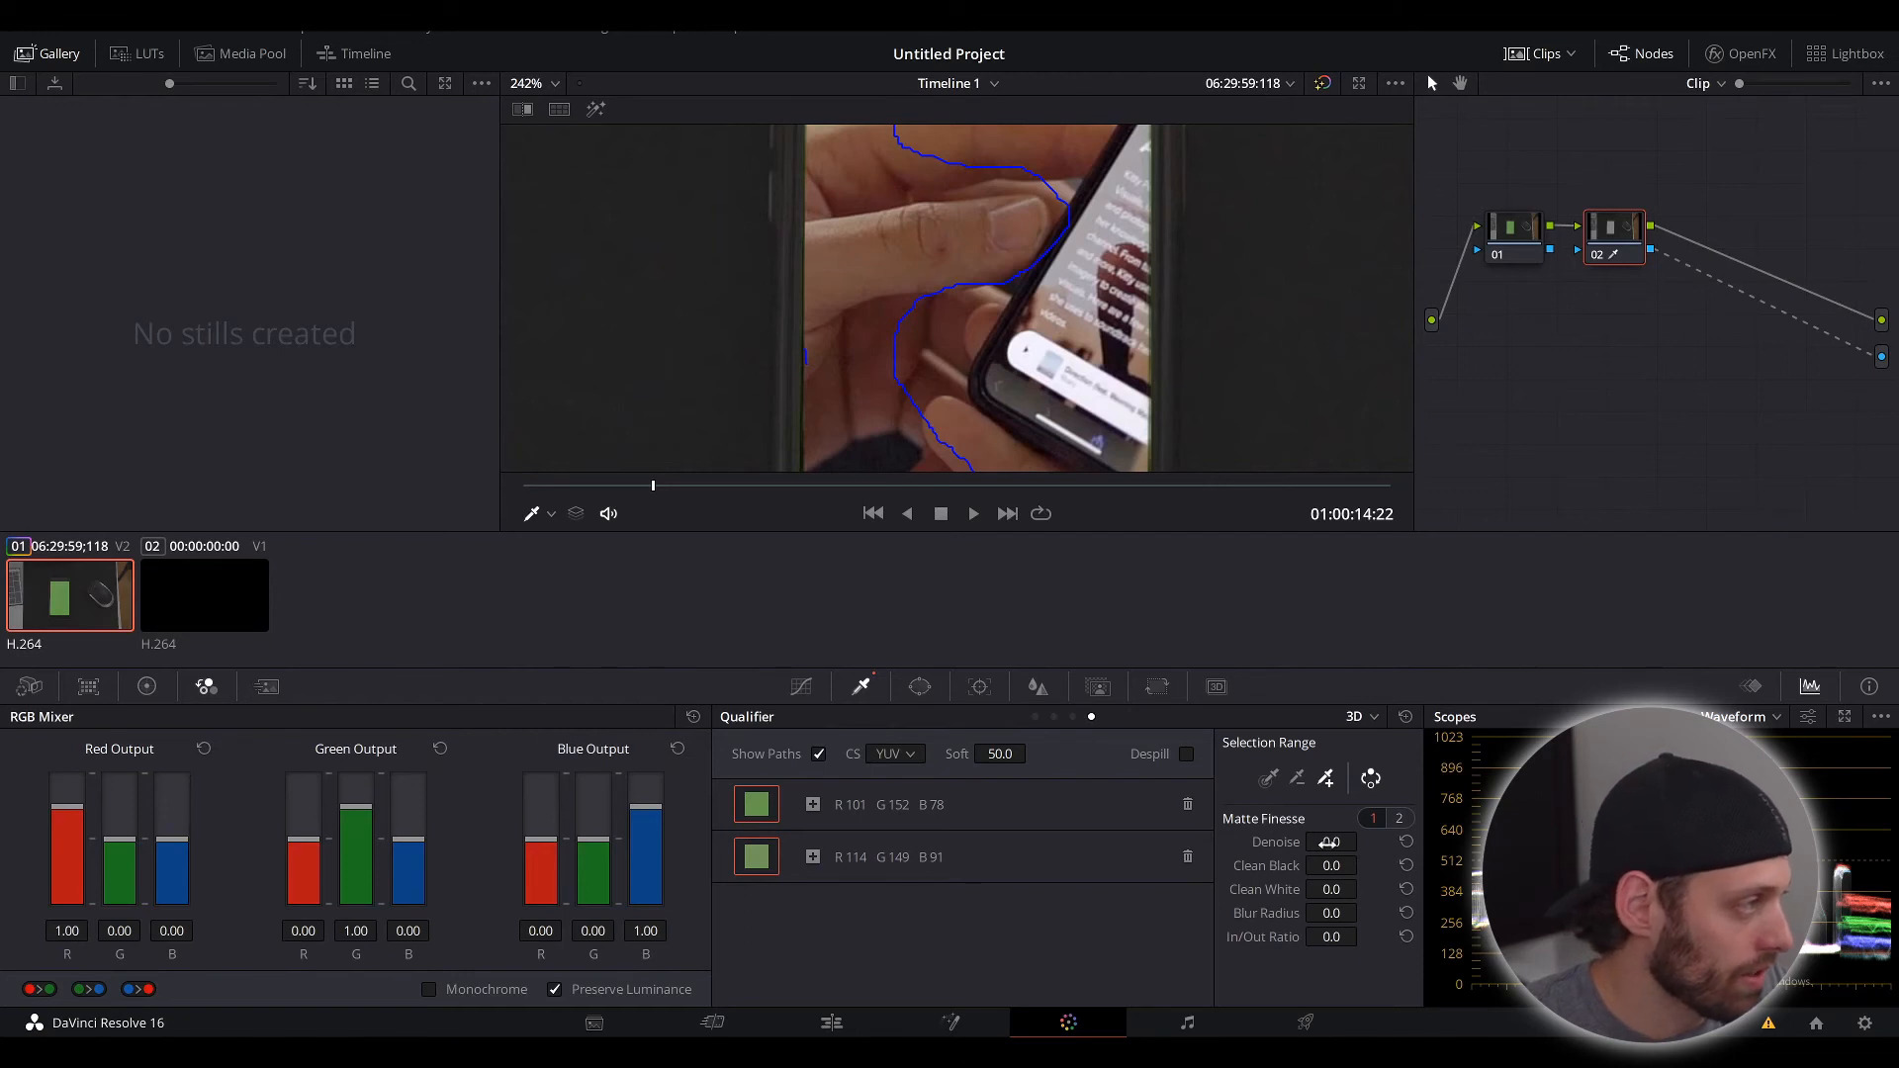
Step: Set the key's Matte Finesse to Denoise 7.1, Clean Black 41.4, Blur Radius 16.0 and Clean White 9.1
left_click_drag(1329, 843, 1363, 841)
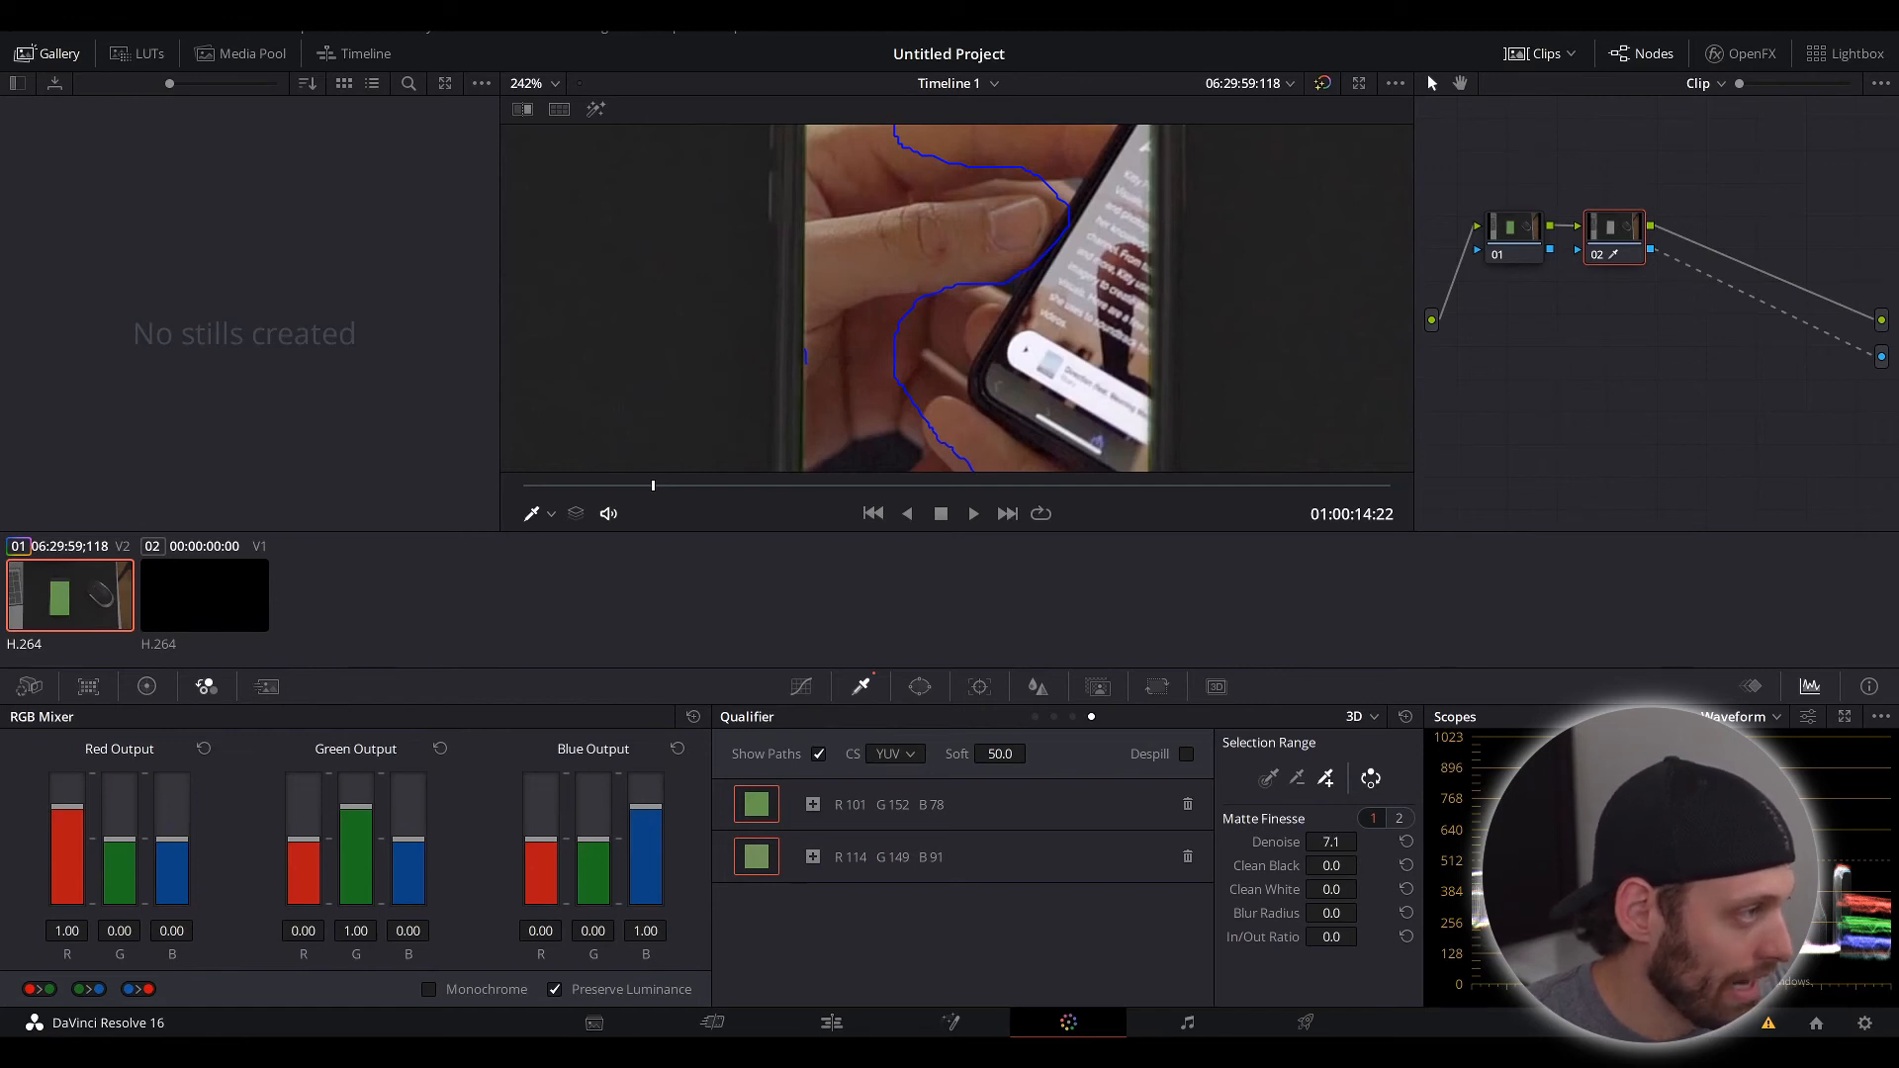
left_click_drag(1363, 865, 1363, 865)
left_click_drag(1335, 915, 1363, 912)
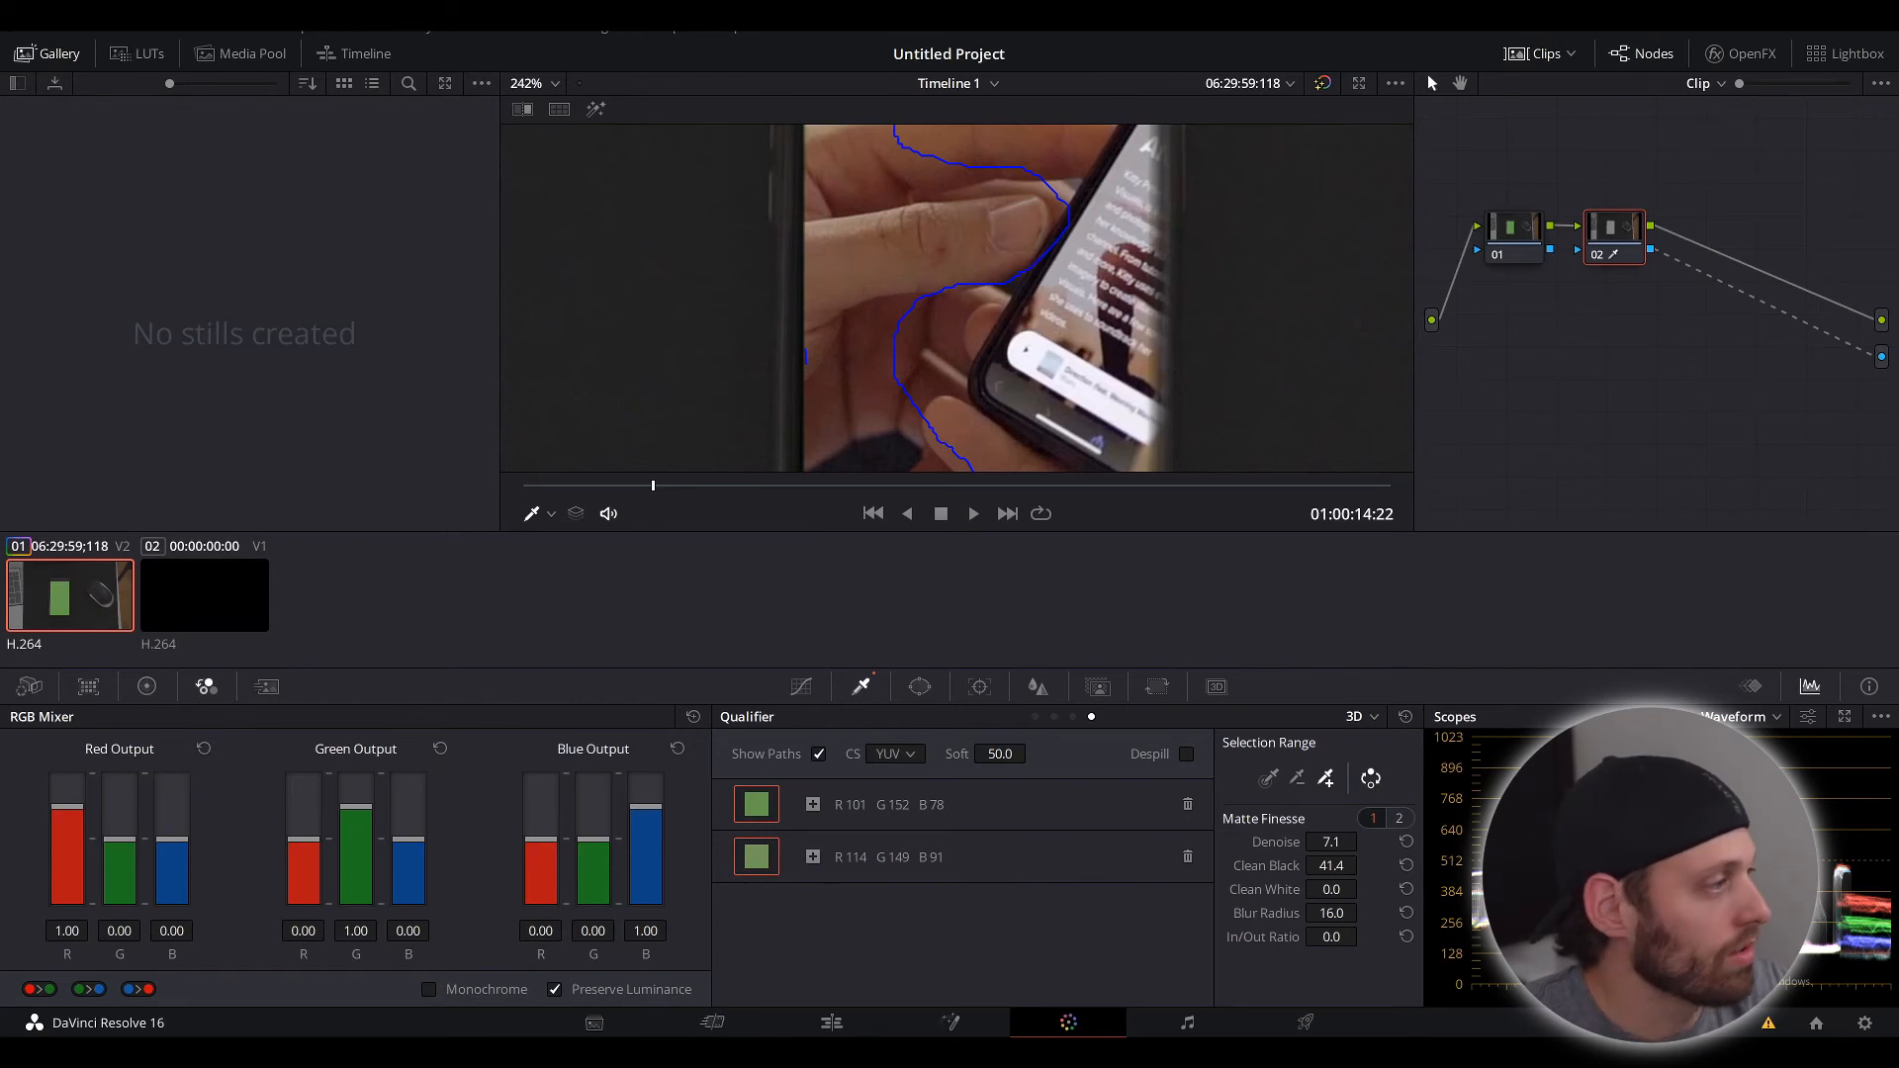
left_click_drag(1363, 889, 1363, 889)
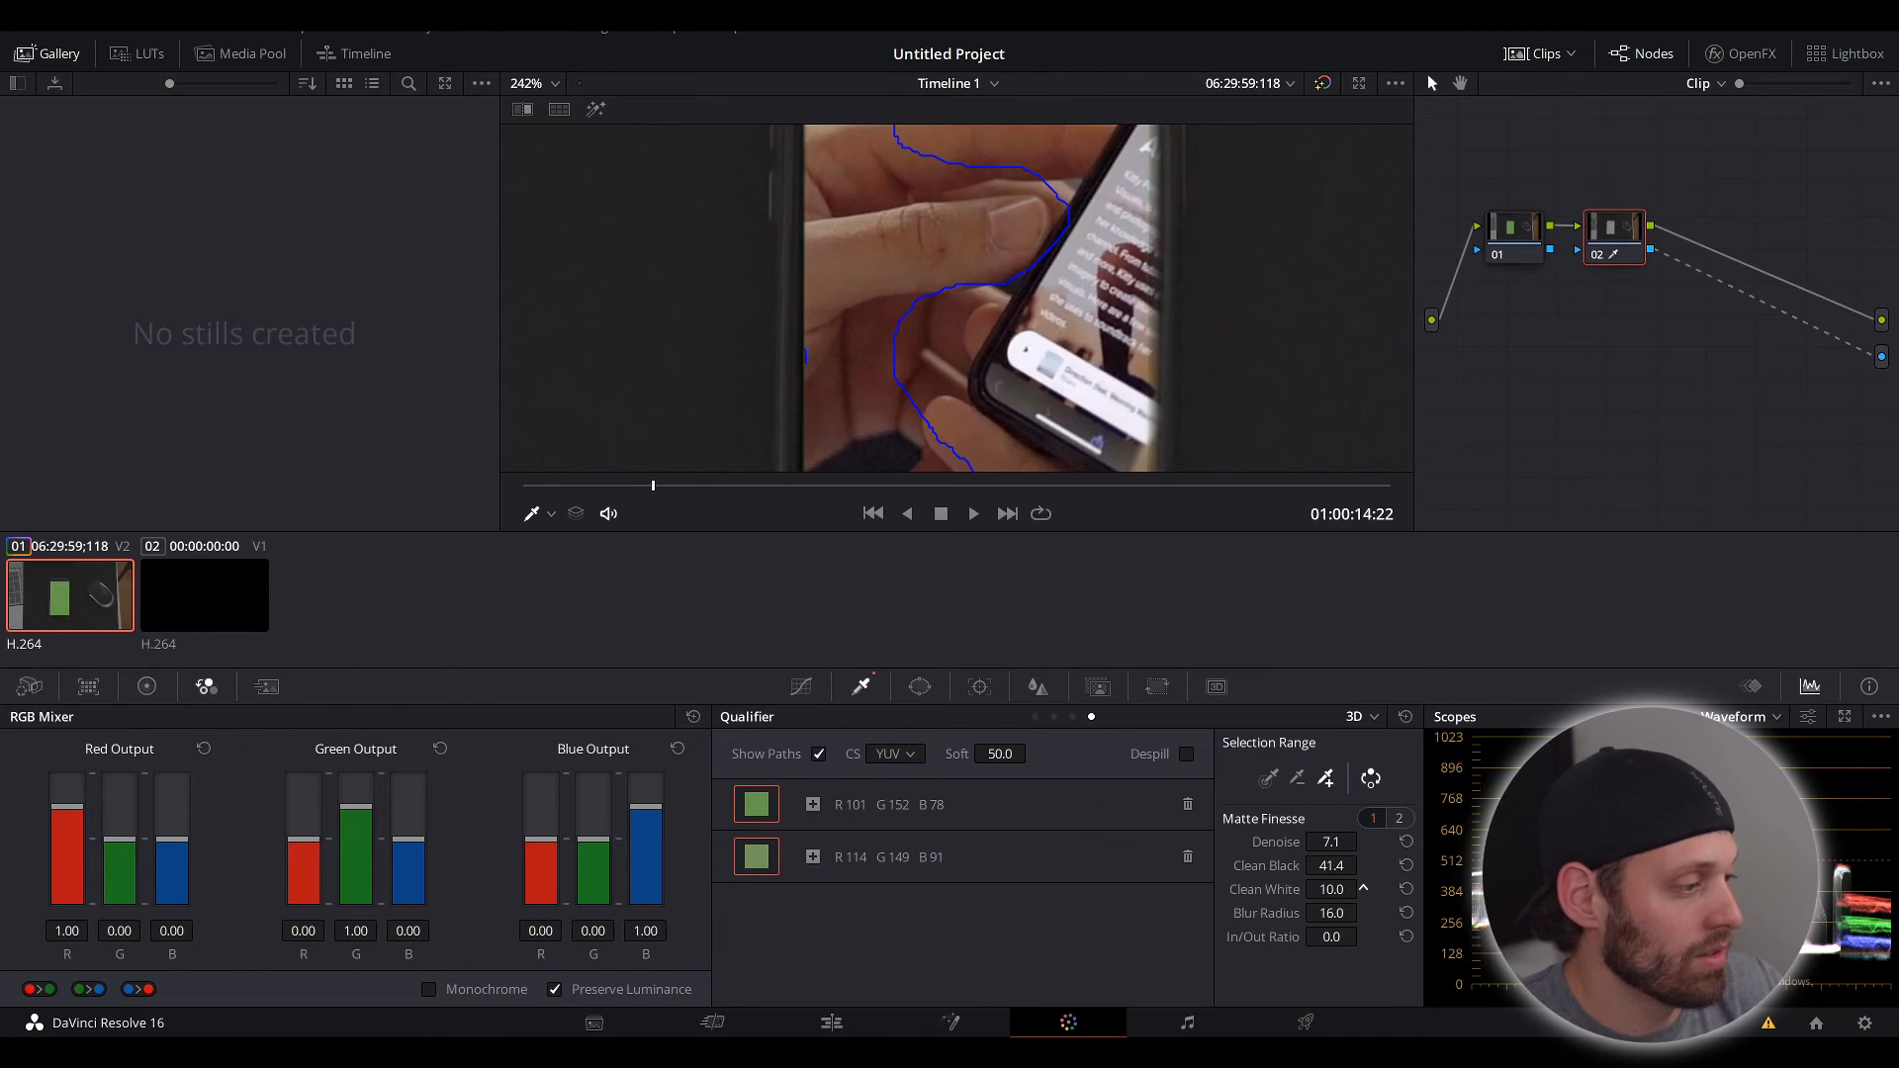
left_click_drag(1363, 889, 1363, 889)
Step: Refine the key's Matte Finesse with Denoise 0.0, Clean Black 85.5 and Blur Radius 8.5
scroll(1173, 360, "down", 8)
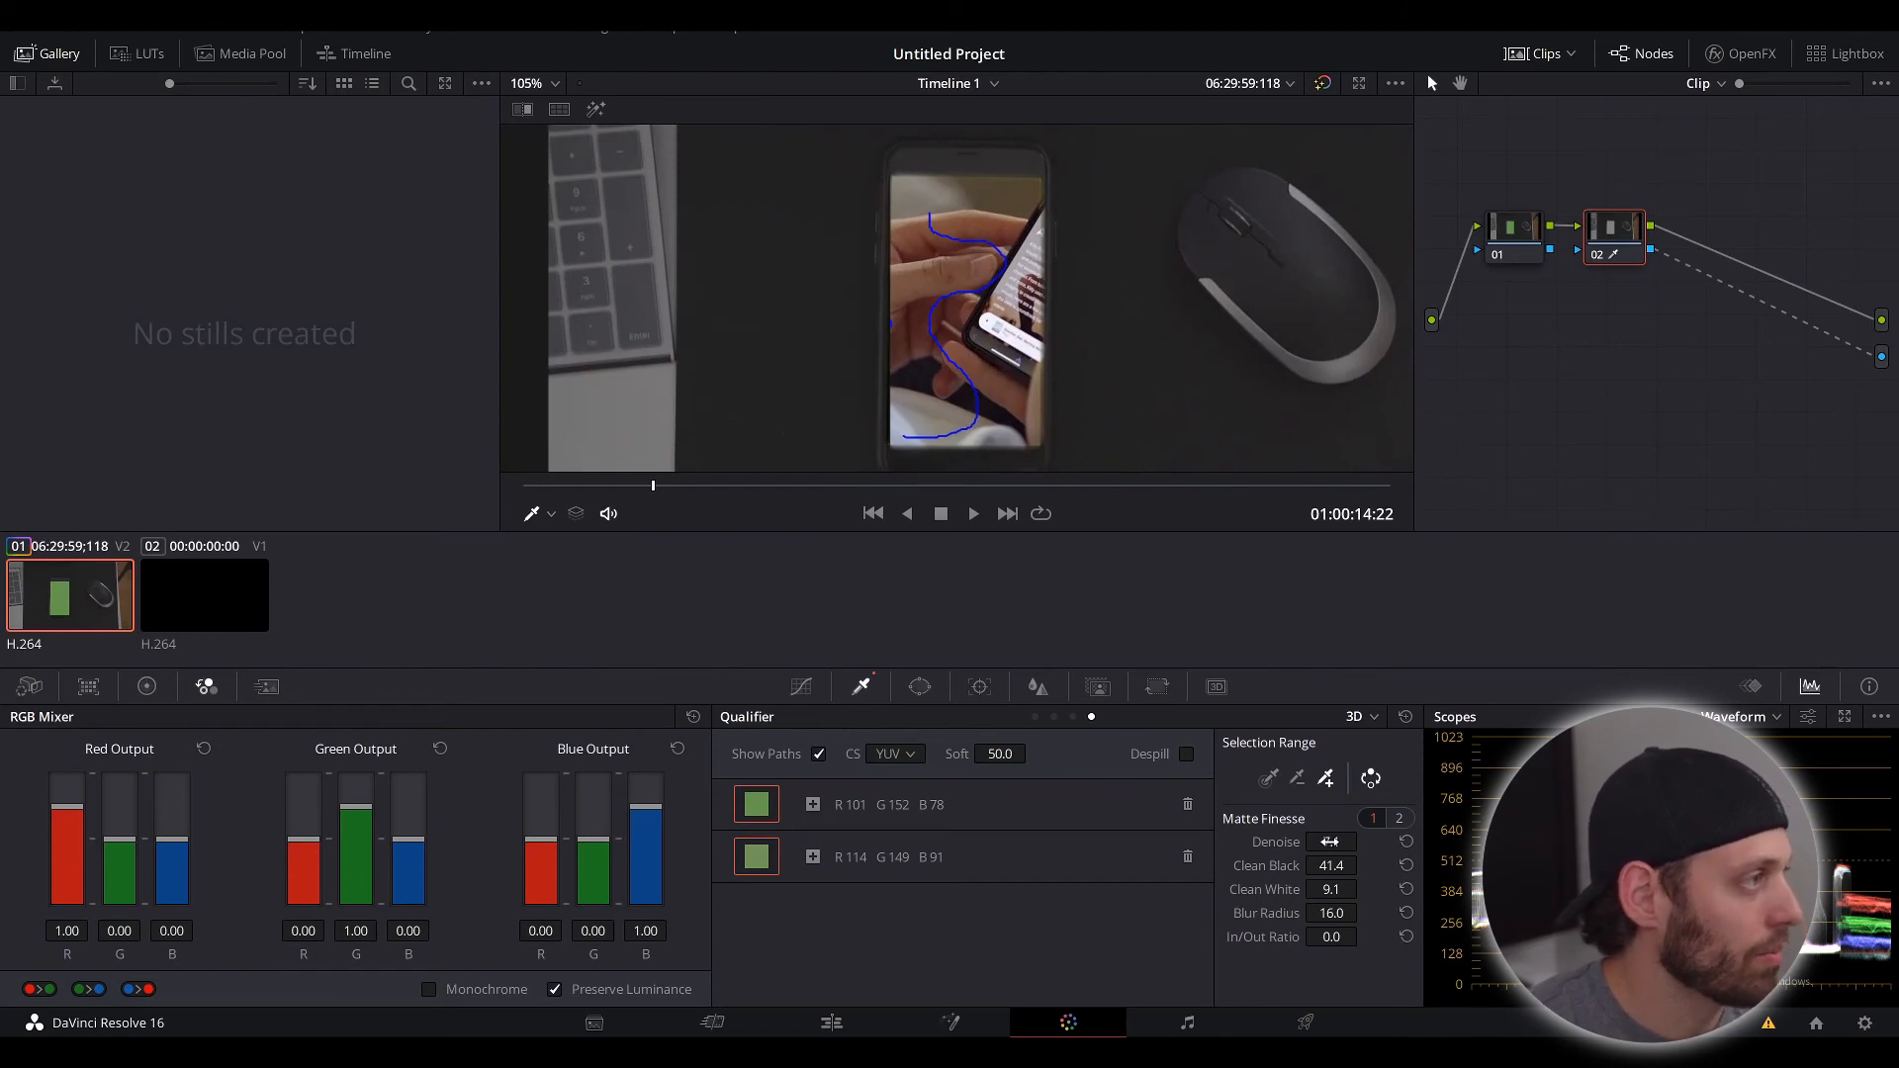
left_click_drag(1332, 842, 1286, 842)
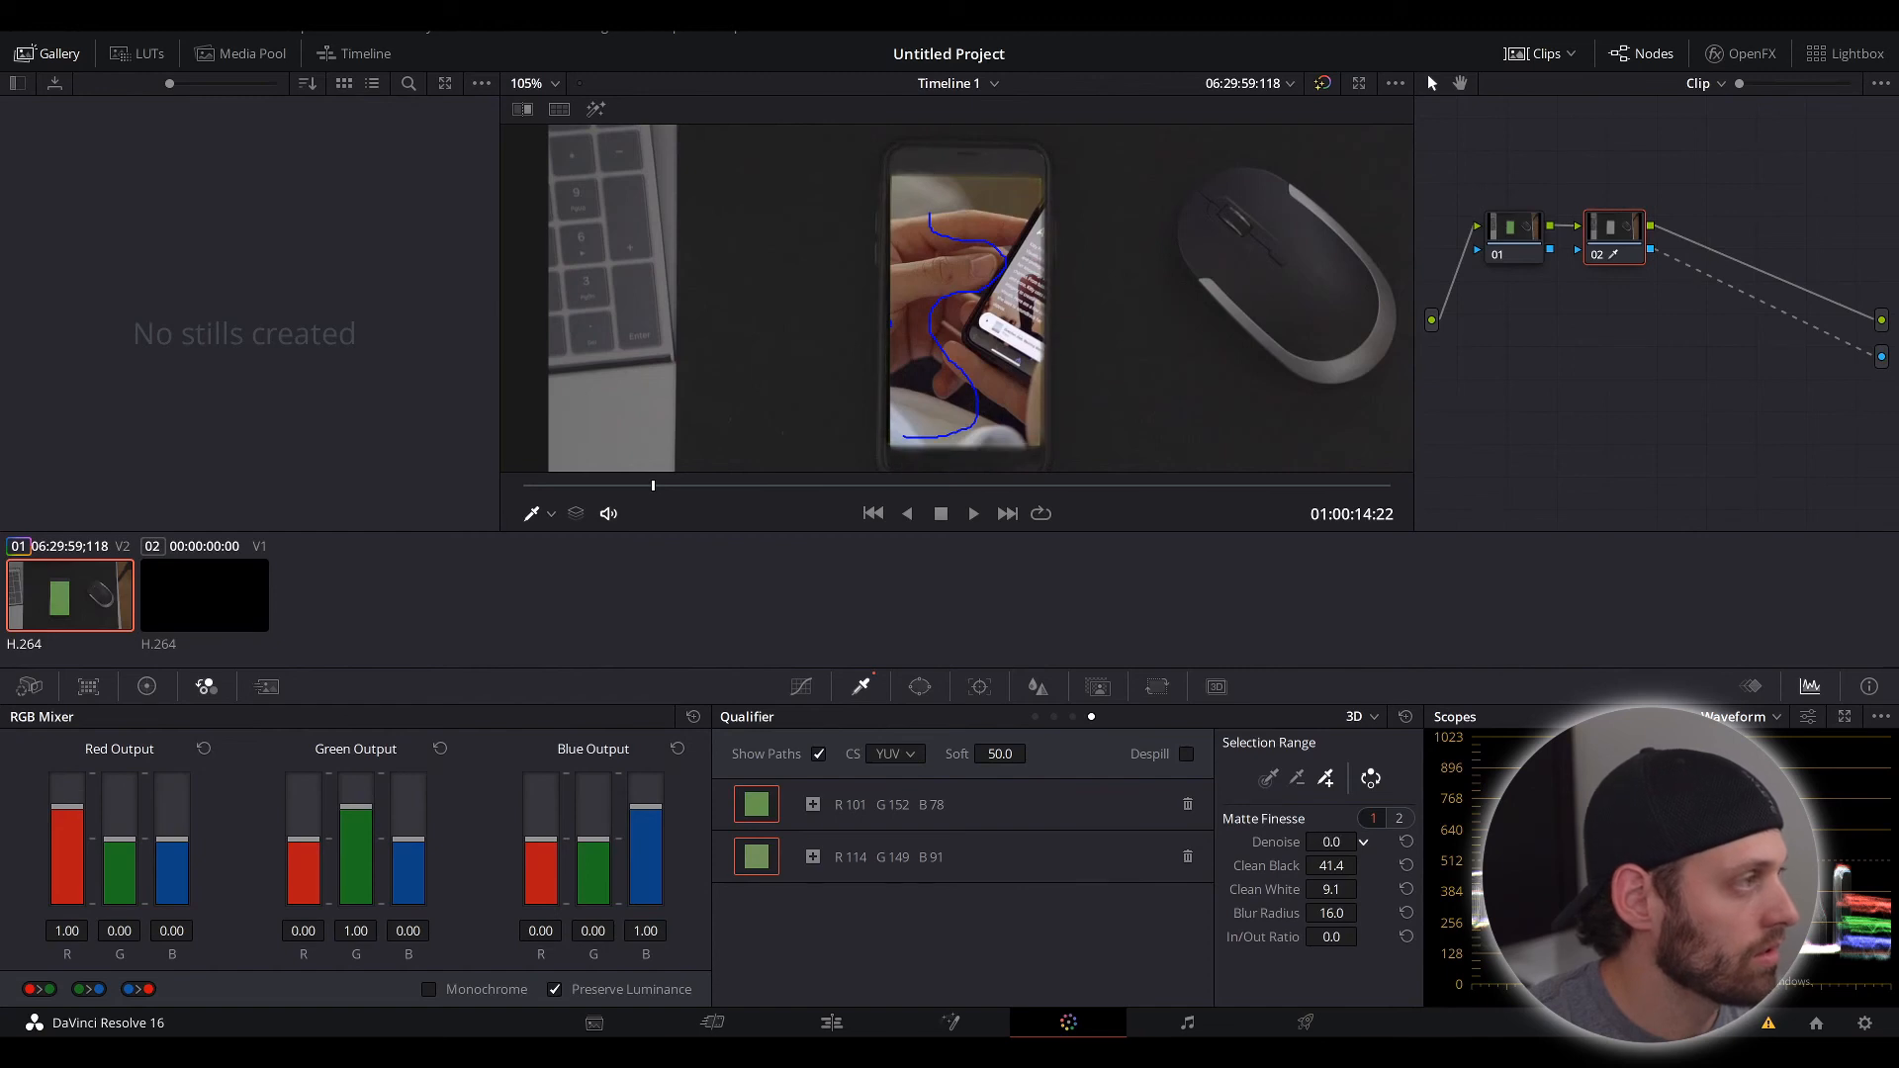
left_click_drag(1331, 866, 1373, 866)
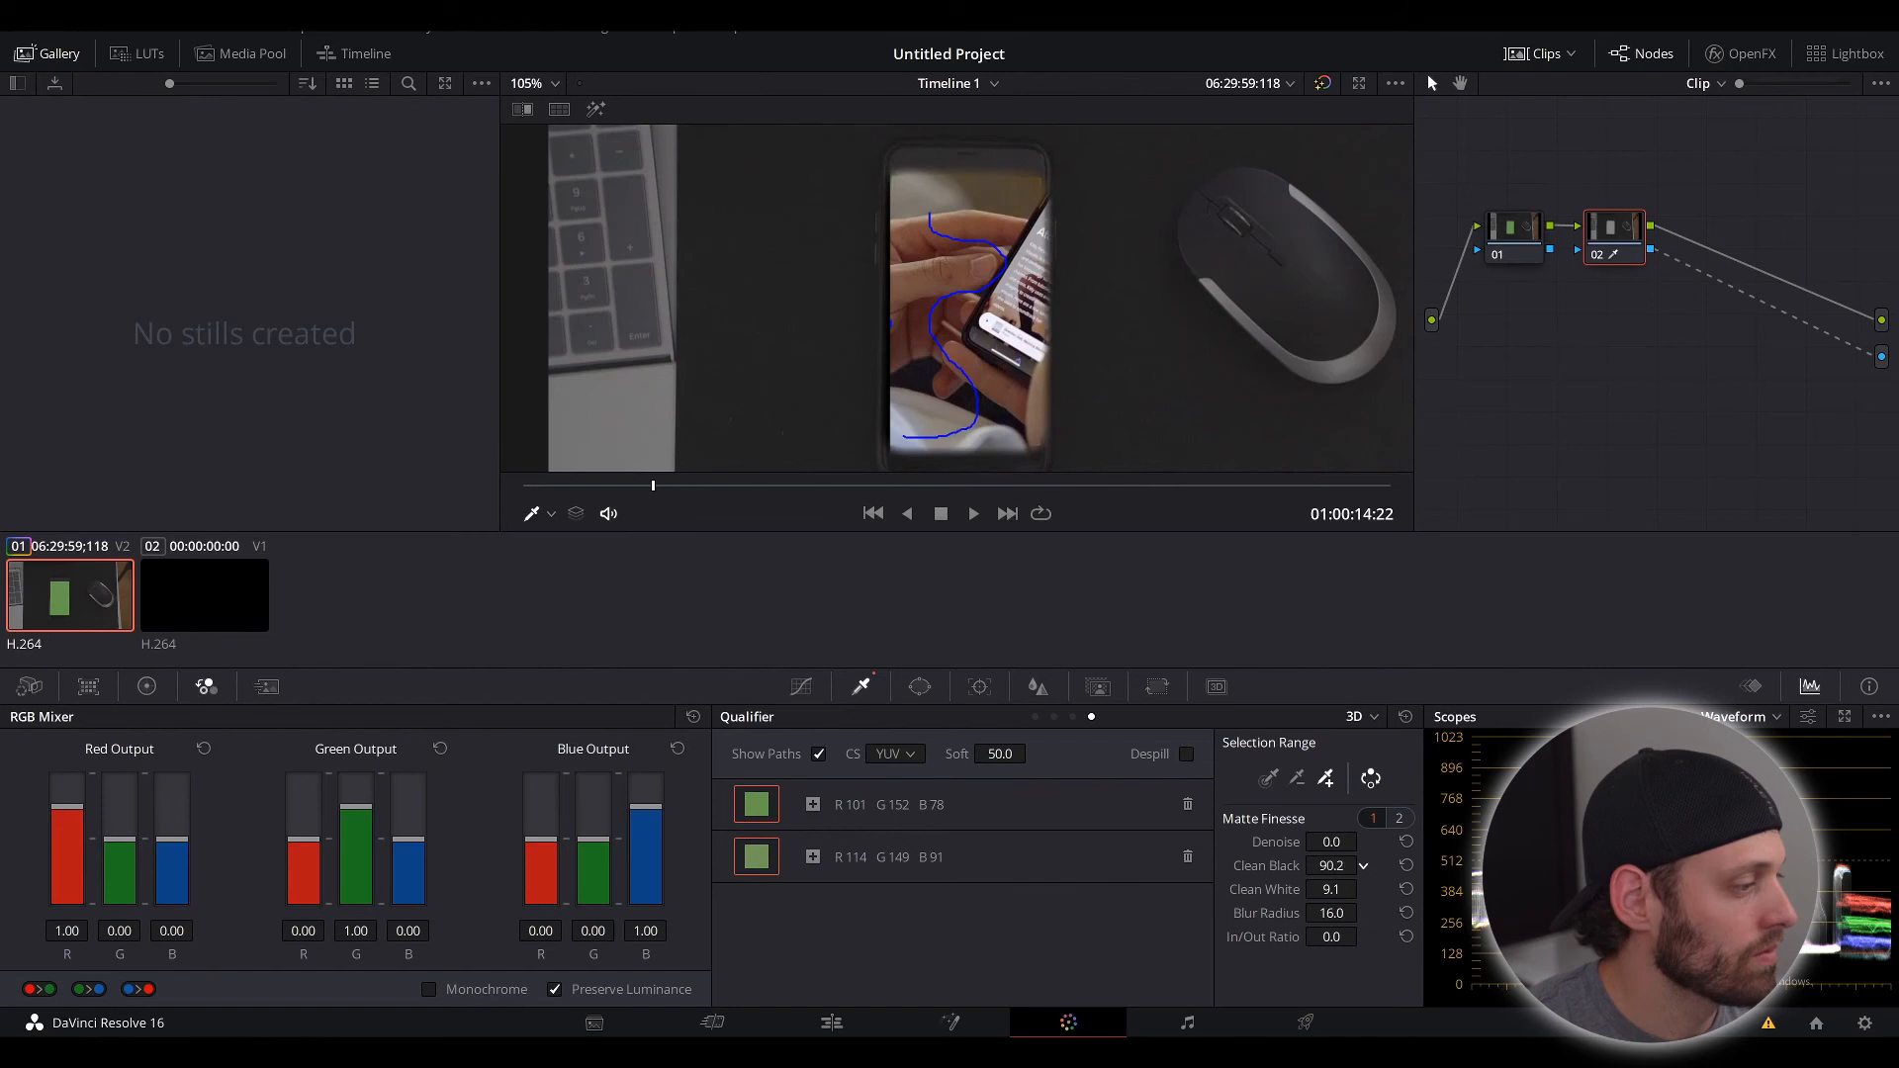
left_click_drag(1363, 866, 1326, 869)
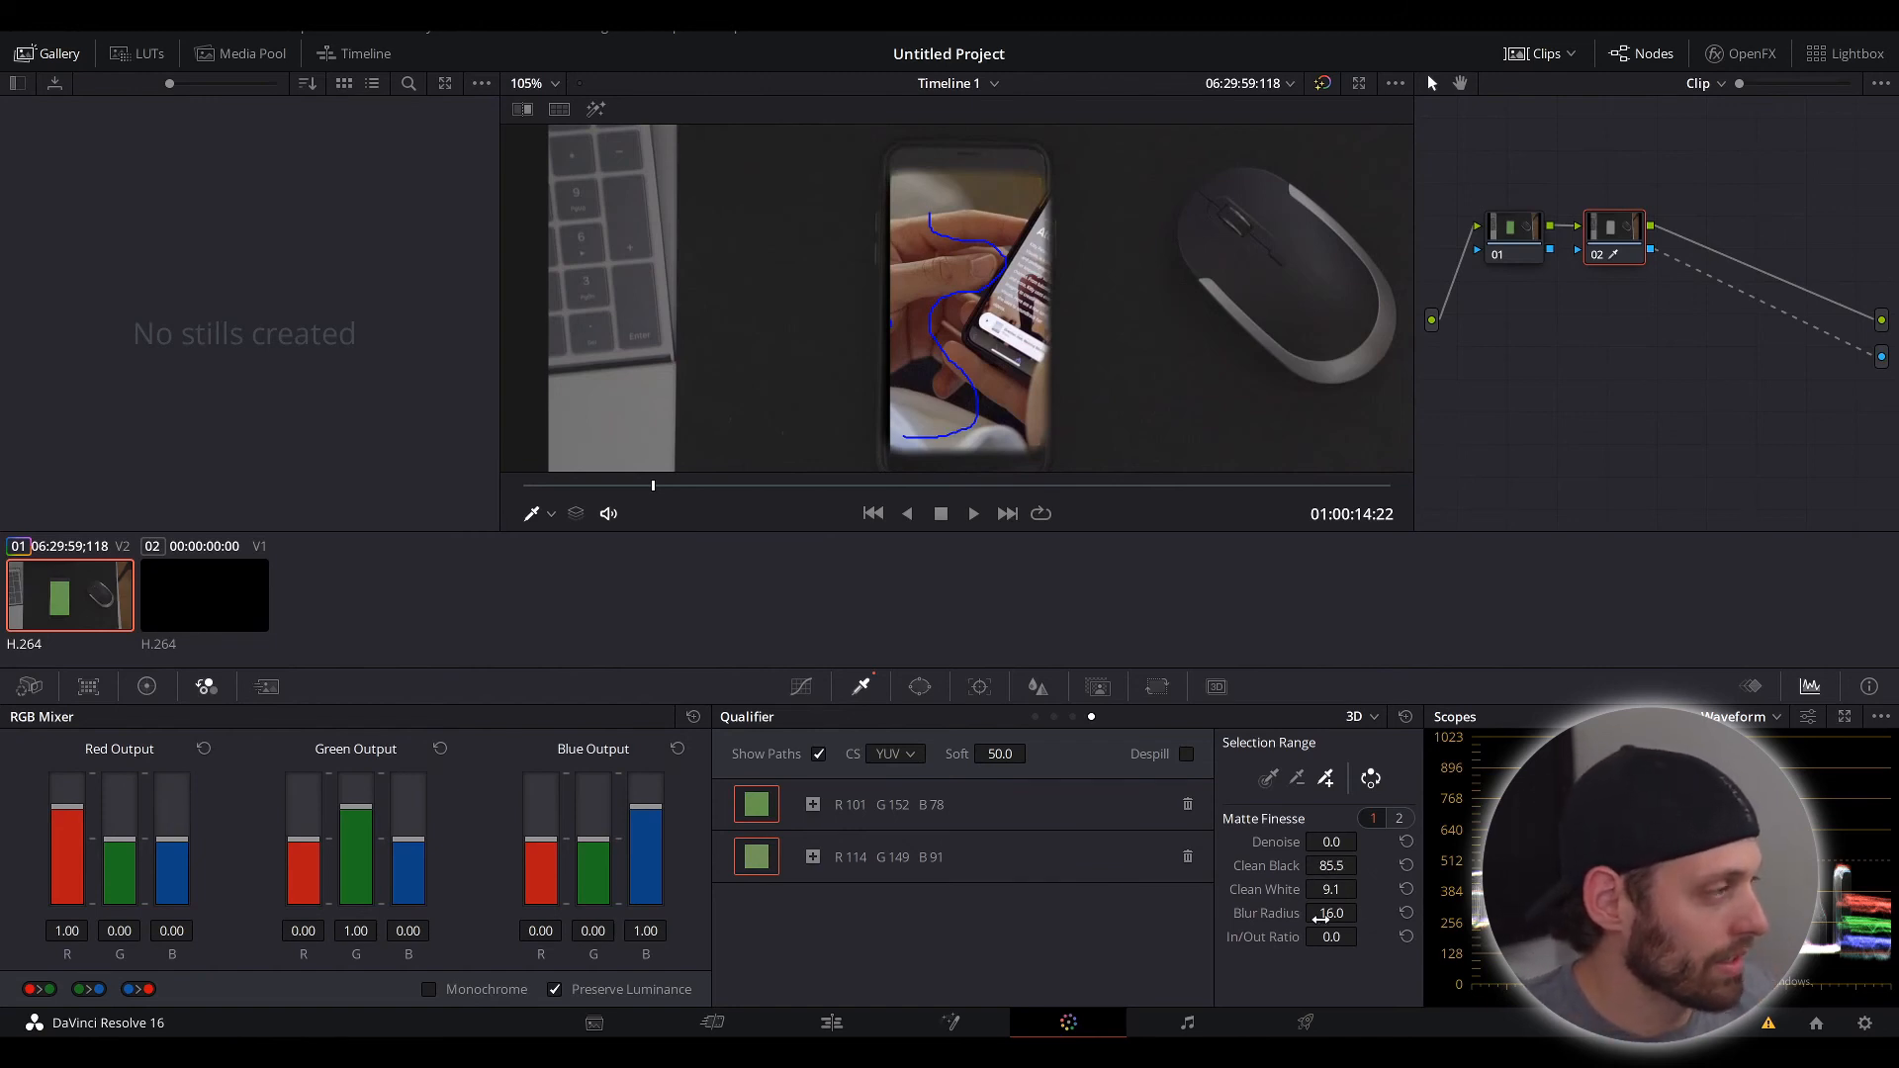
left_click_drag(1363, 913, 1203, 919)
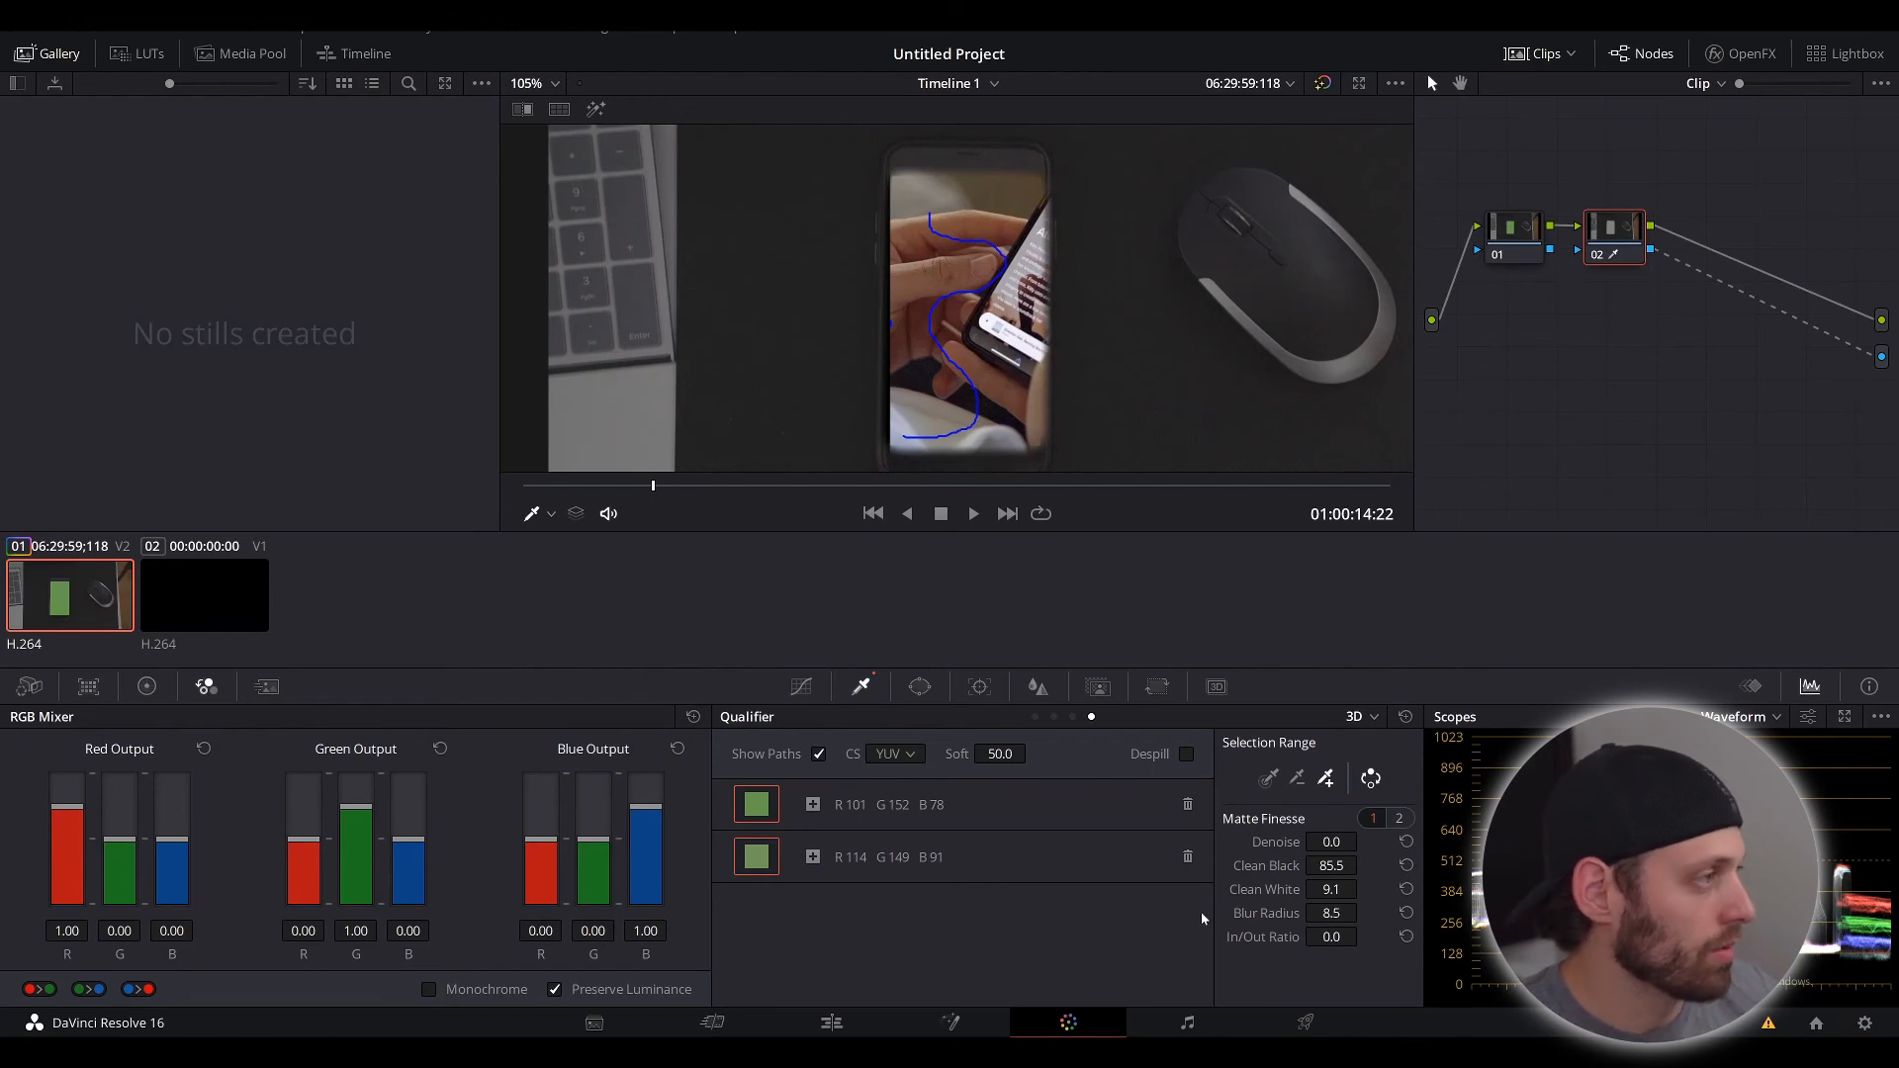
scroll(972, 286, "down", 2)
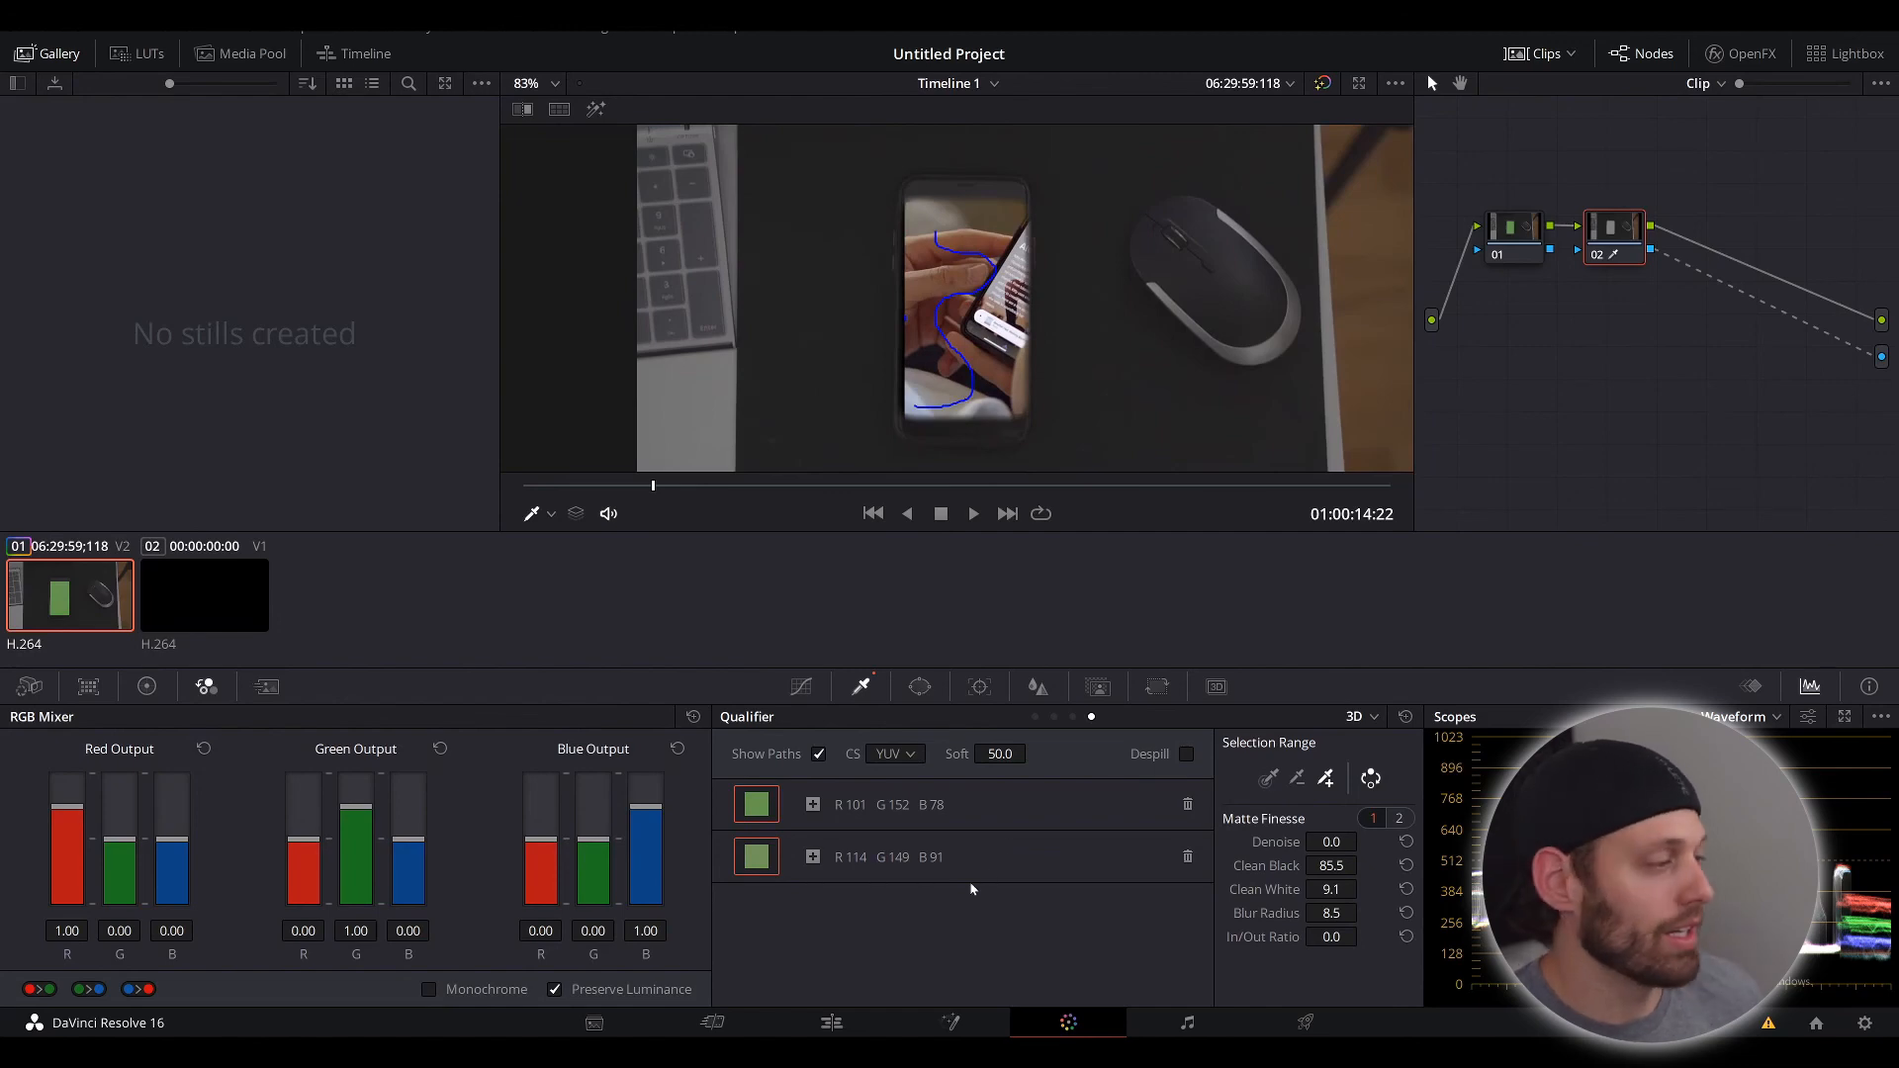
Step: On the Edit page, fit Untitled.mp4 inside the phone with zoom 0.610 and position X -170, Y -33, and scrub to 01:00:06:00
left_click(829, 1024)
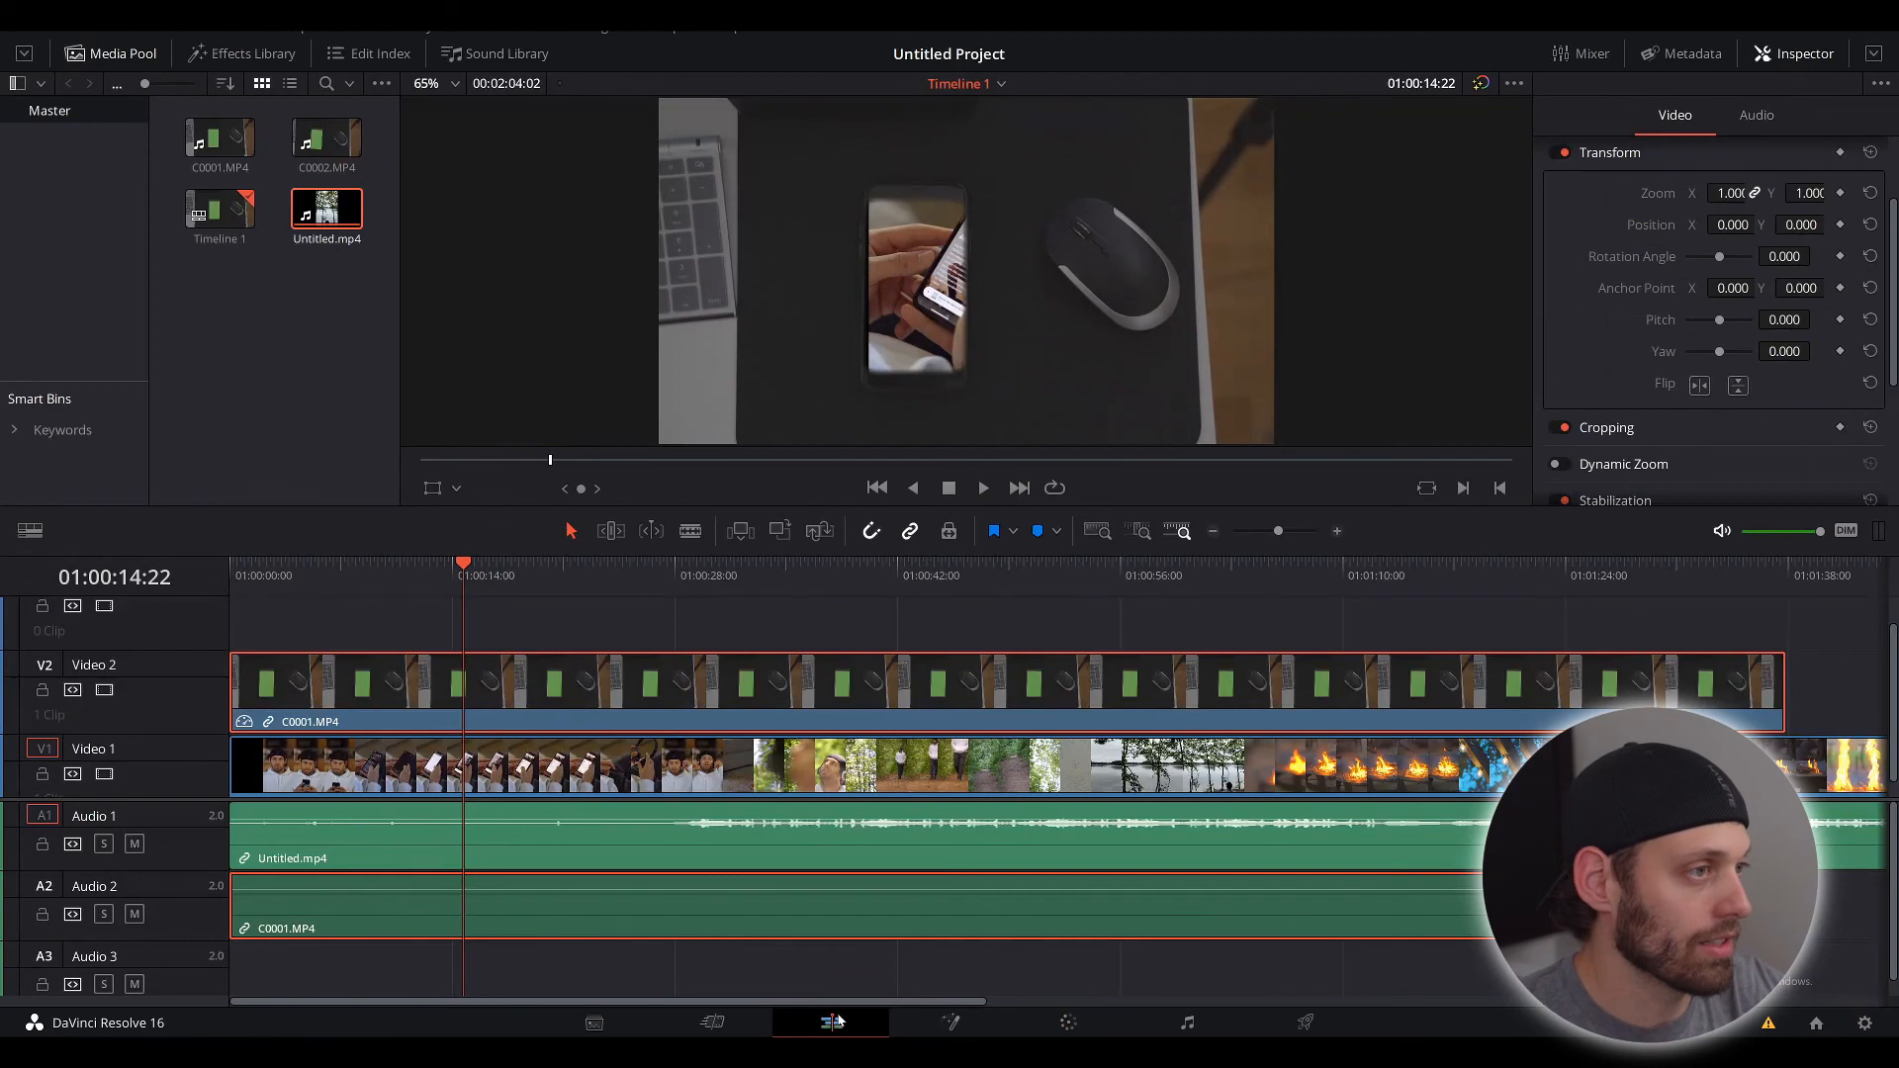
left_click(1064, 782)
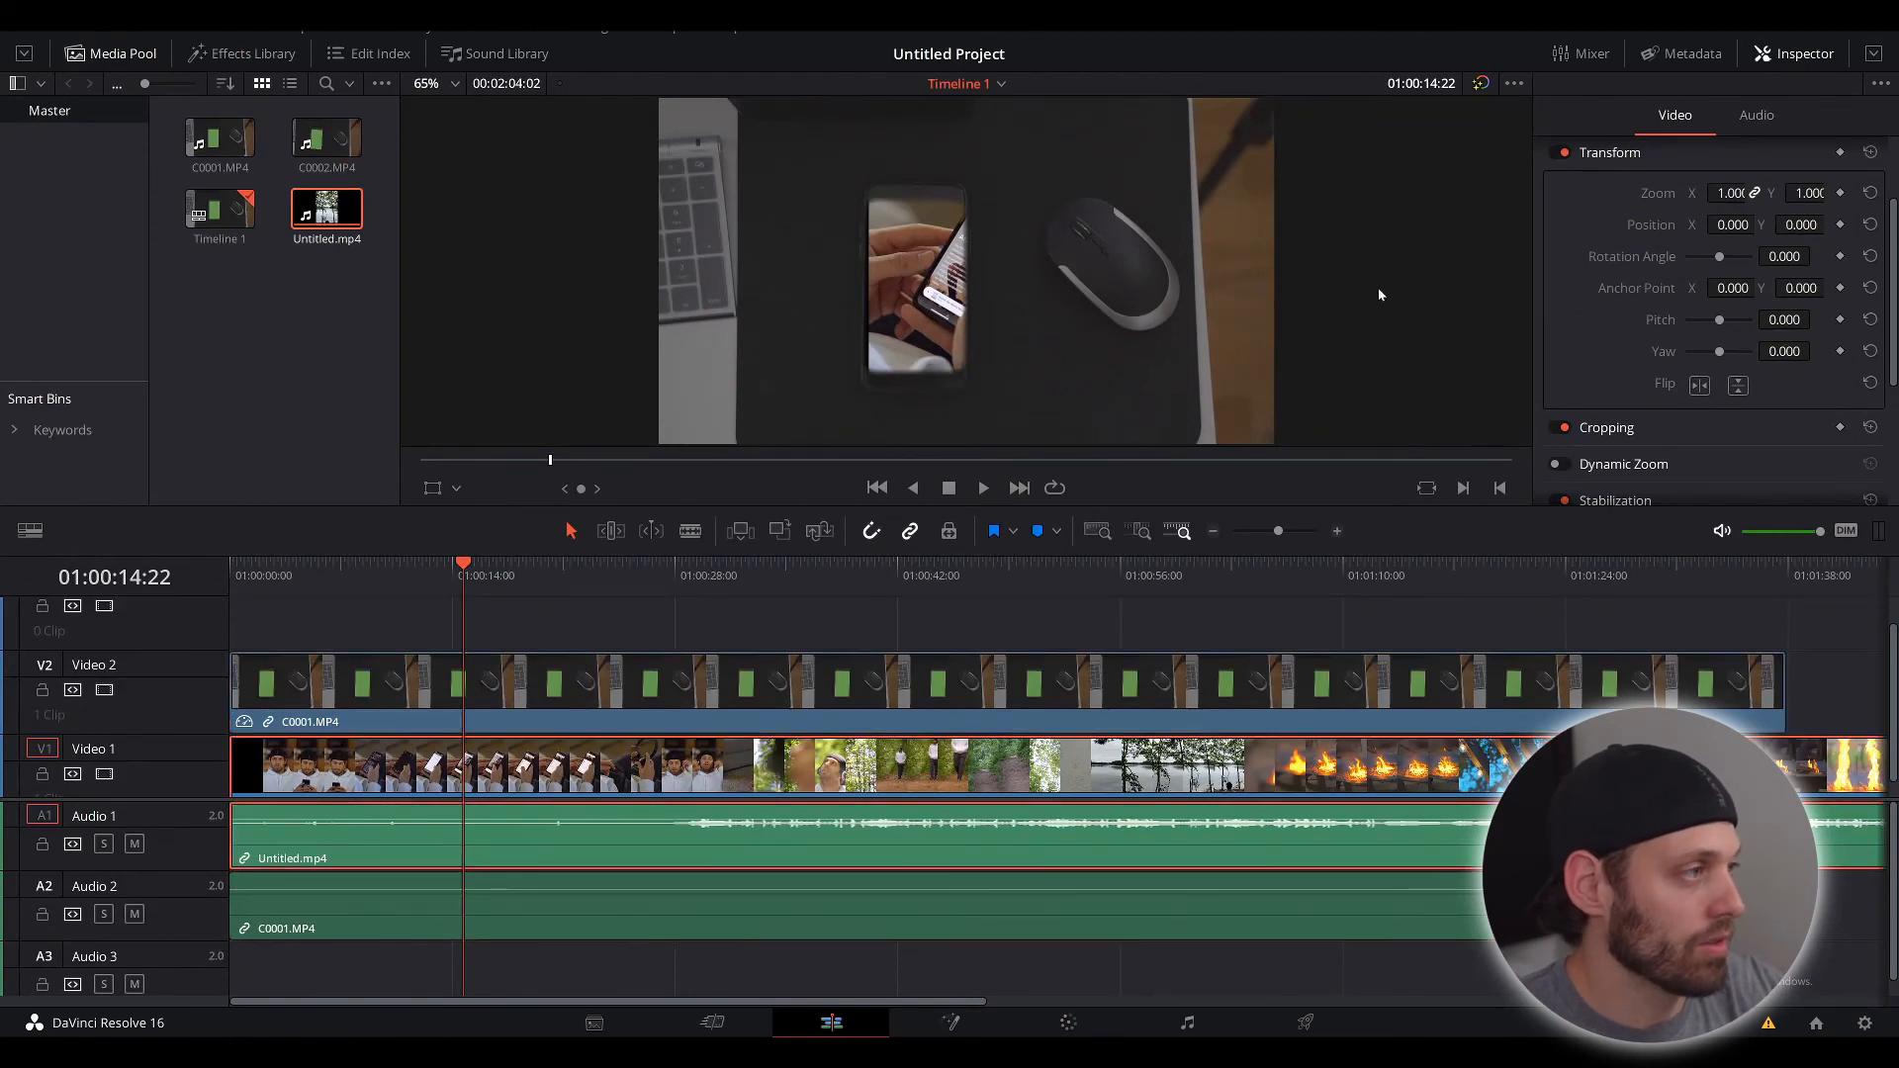
left_click_drag(1726, 193, 1792, 225)
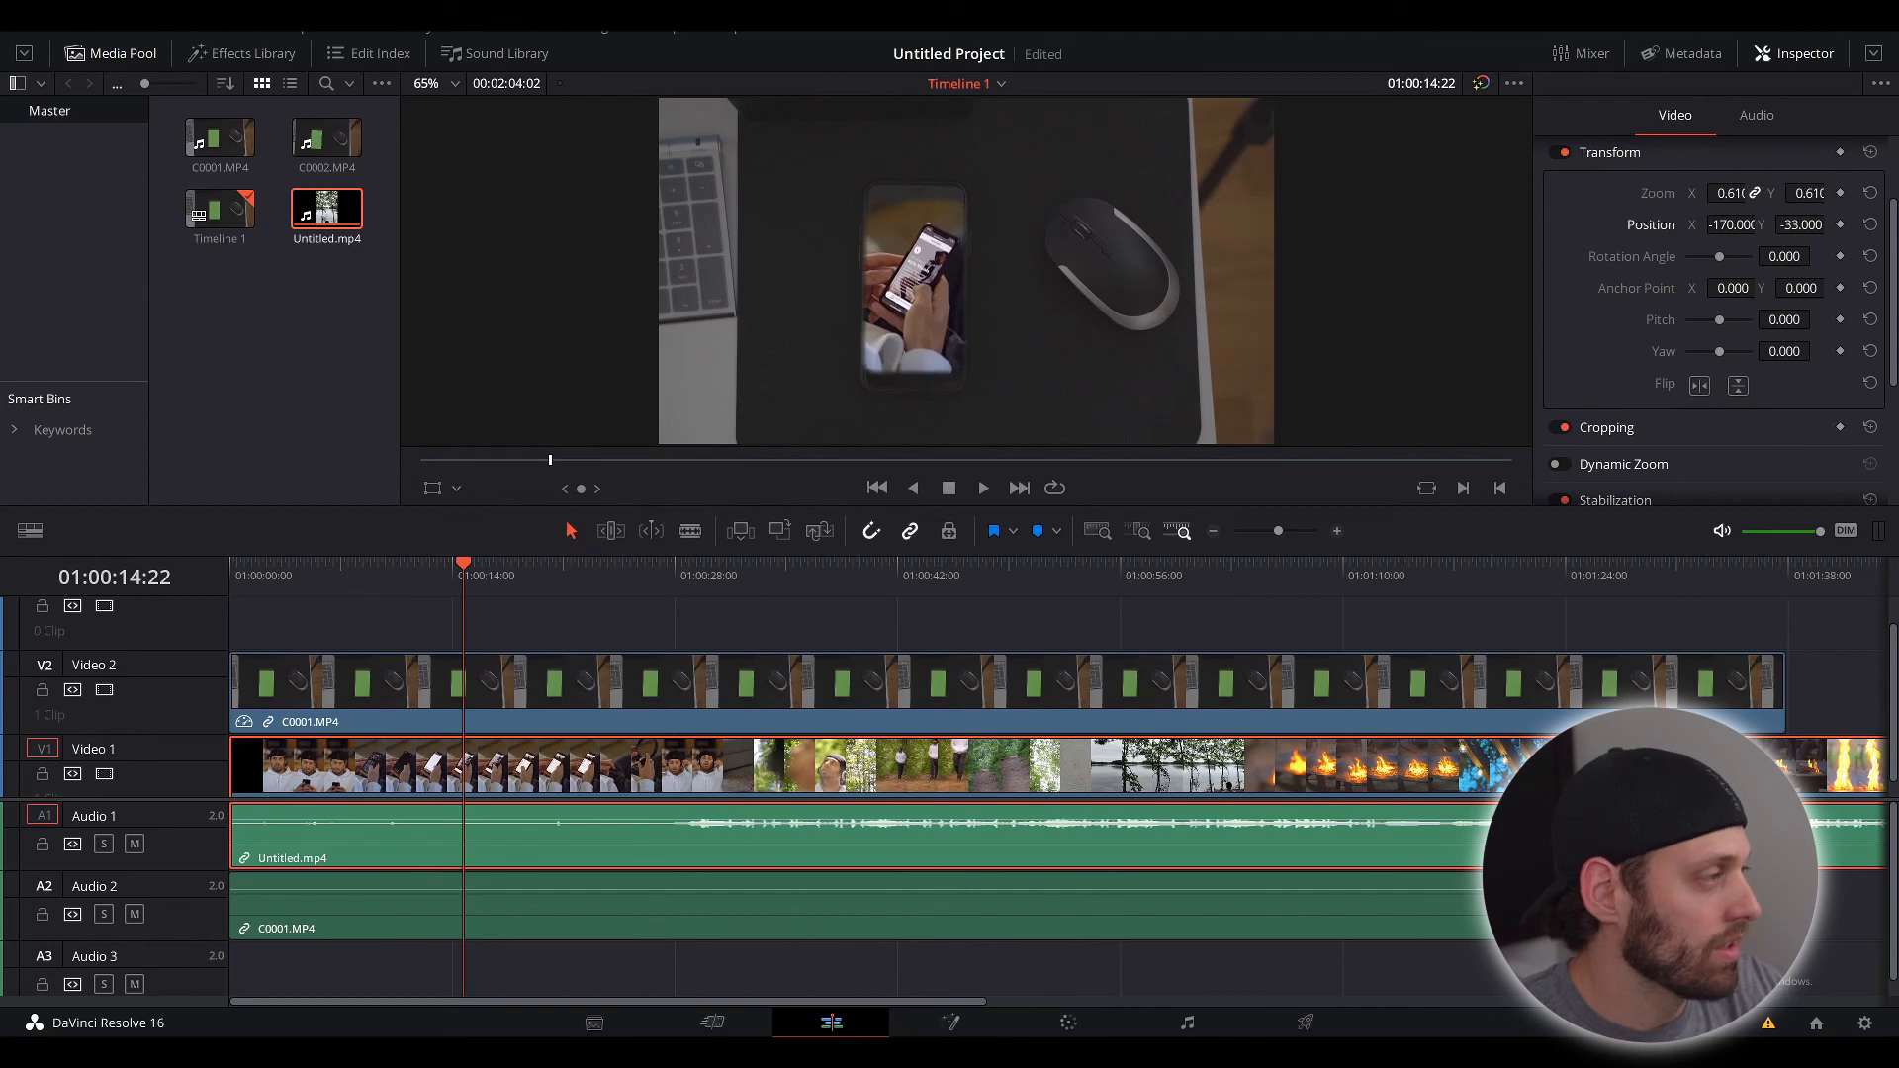
left_click_drag(534, 460, 473, 467)
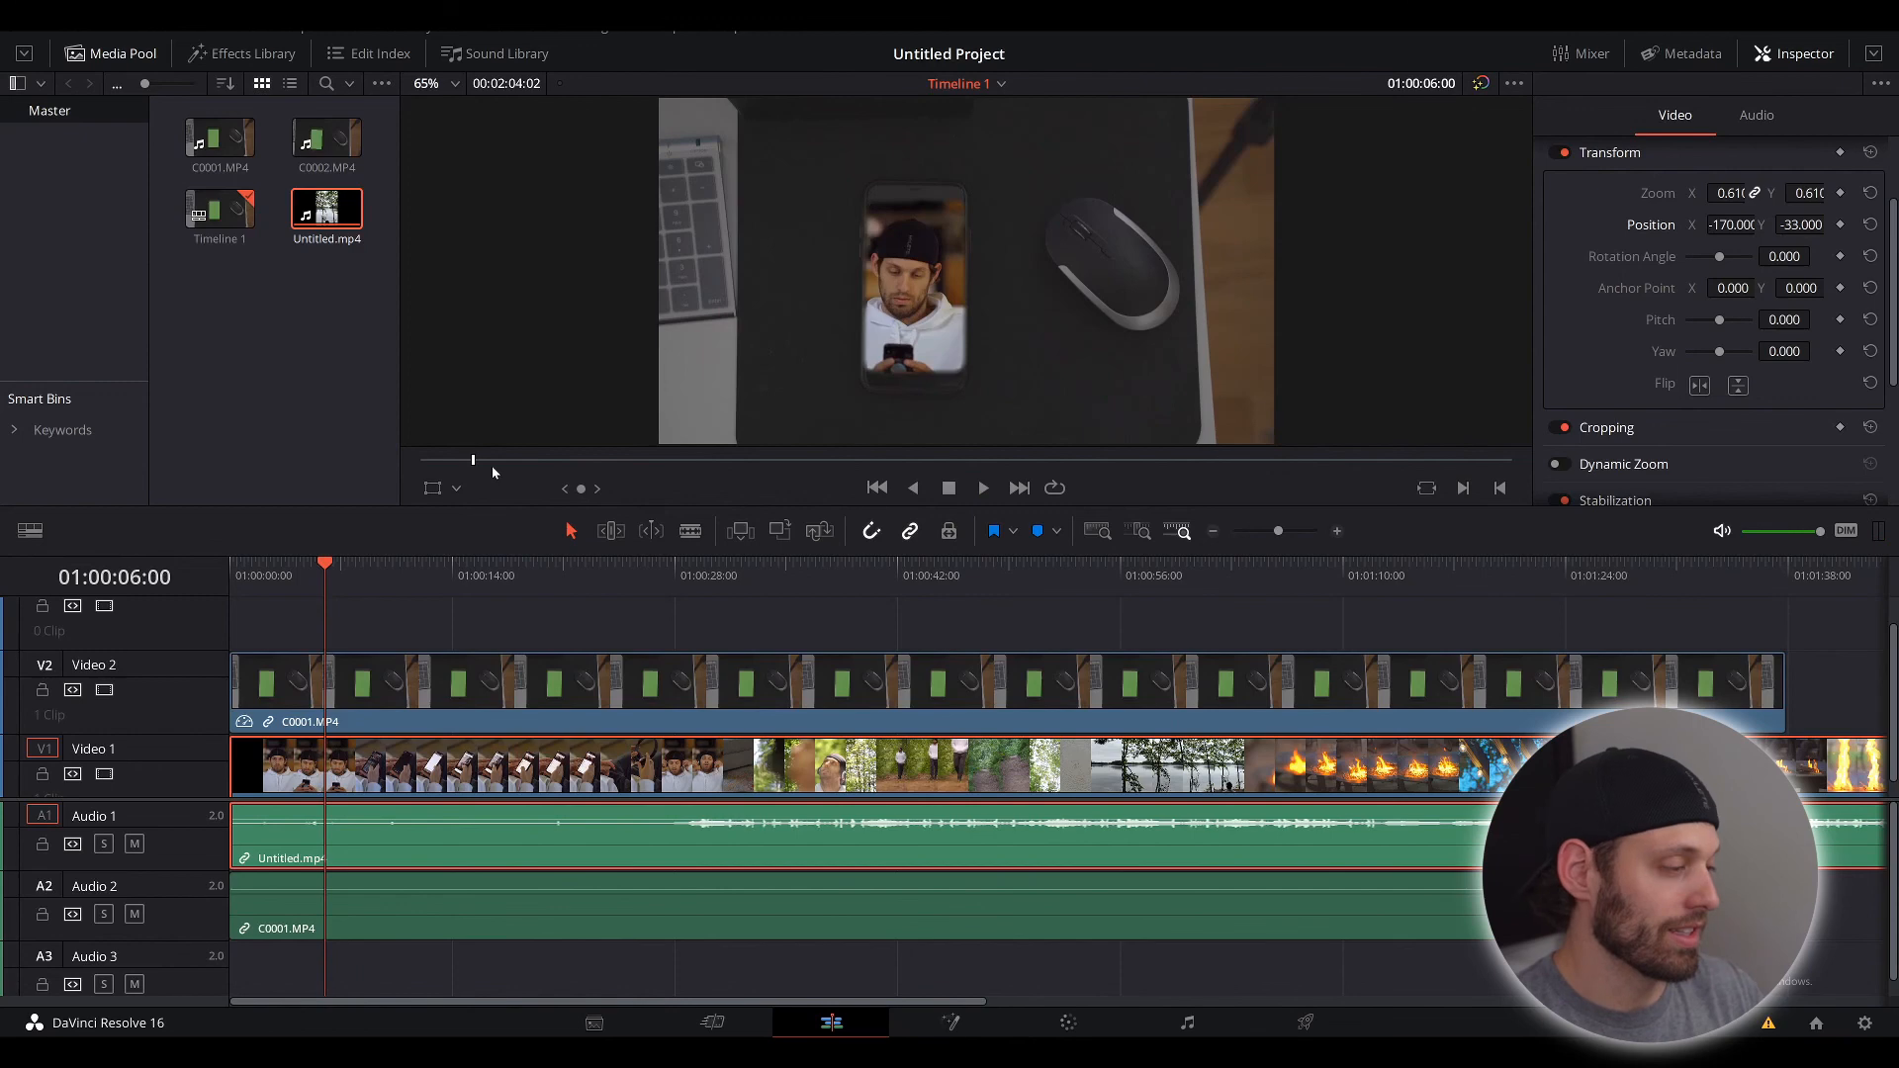